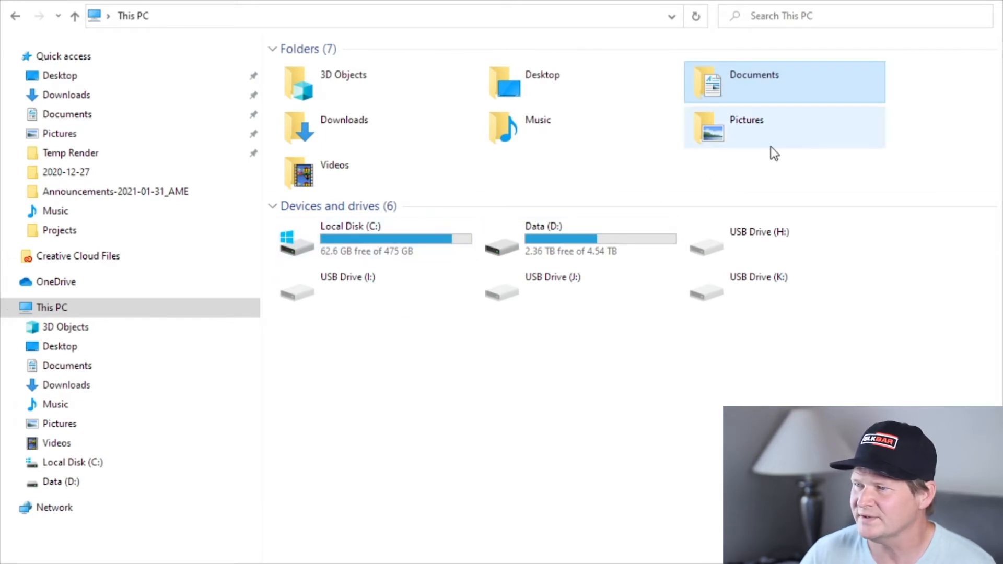
- Select all the metronome sample files in C:\ProgramData\Ableton\Live 10 Standard\Resources\Misc\Metronome\Samples
double_click(344, 235)
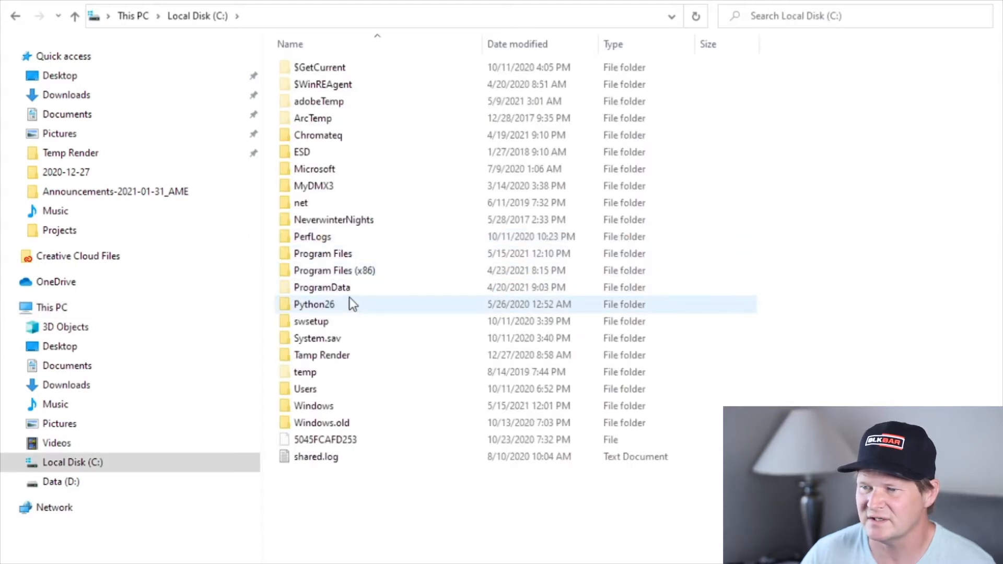
double_click(347, 293)
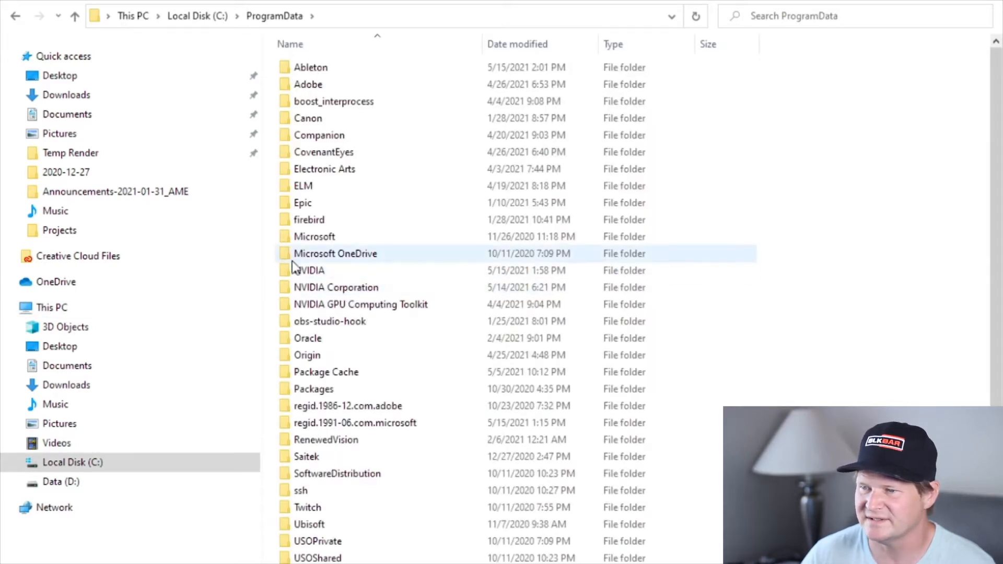
double_click(321, 72)
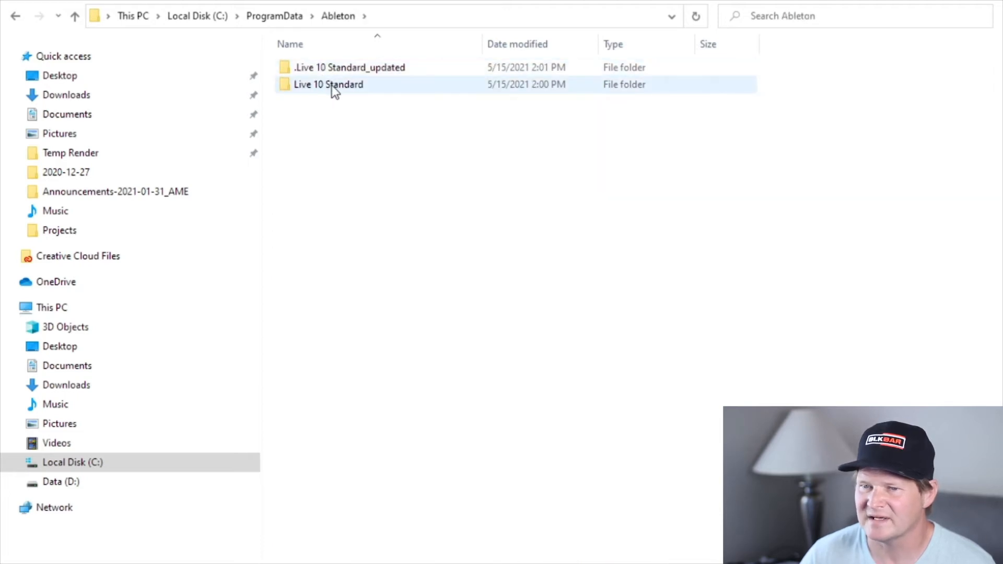
double_click(331, 86)
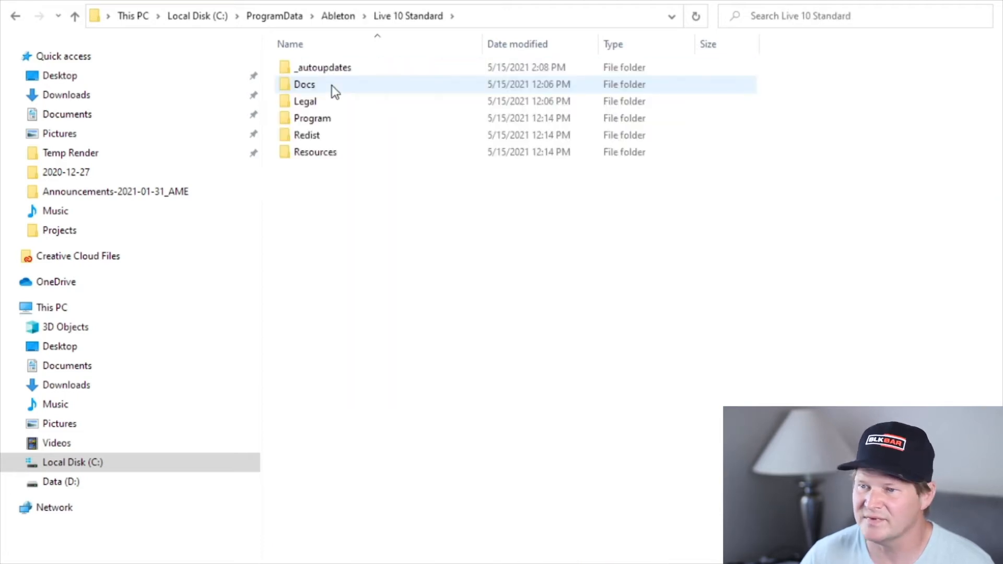
double_click(337, 149)
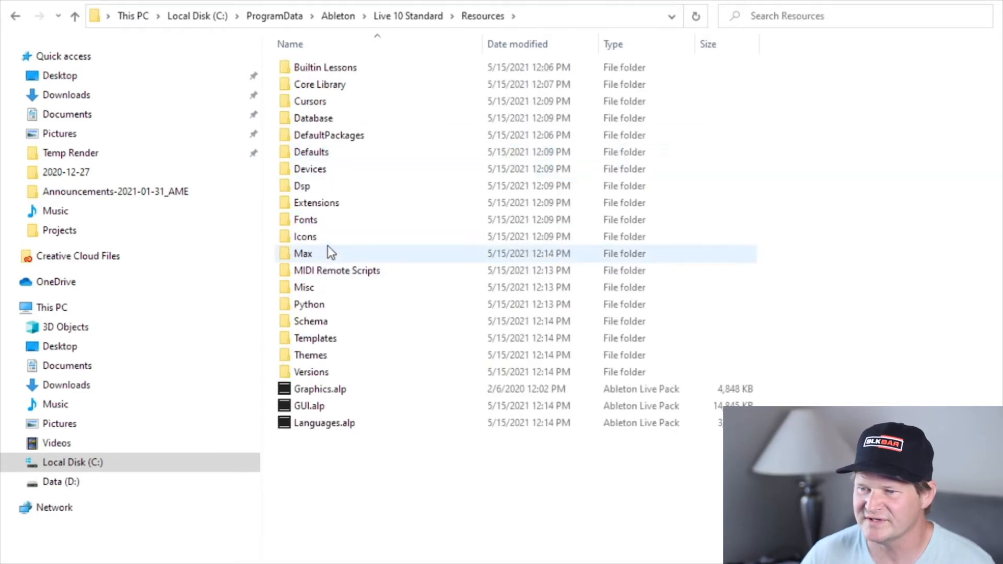
double_click(304, 287)
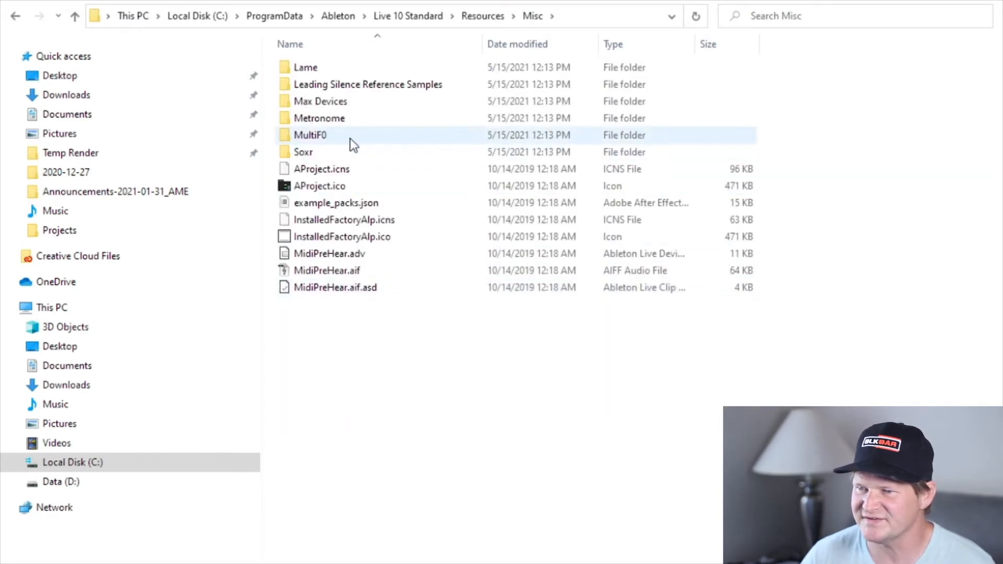
left_click(351, 119)
double_click(350, 119)
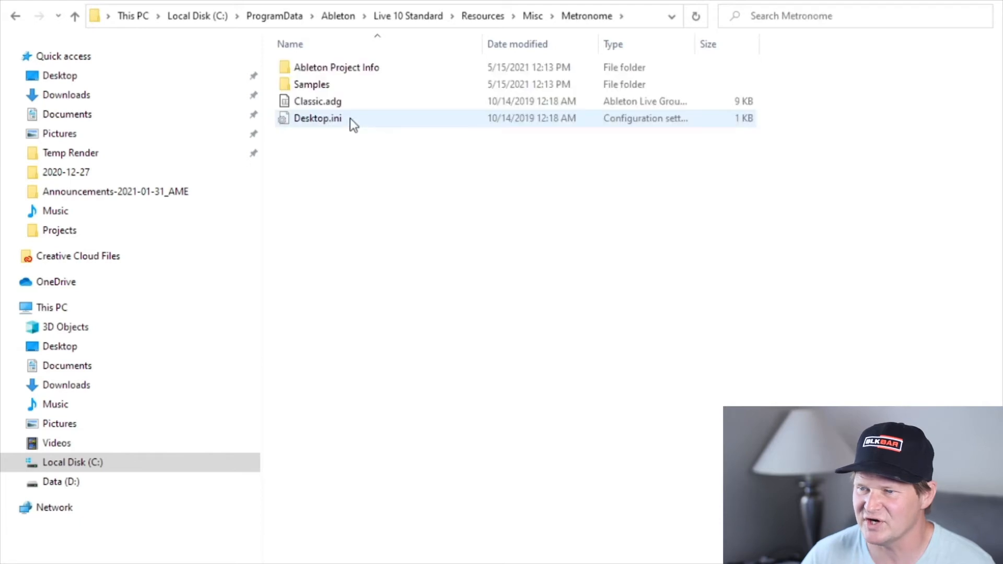
double_click(331, 87)
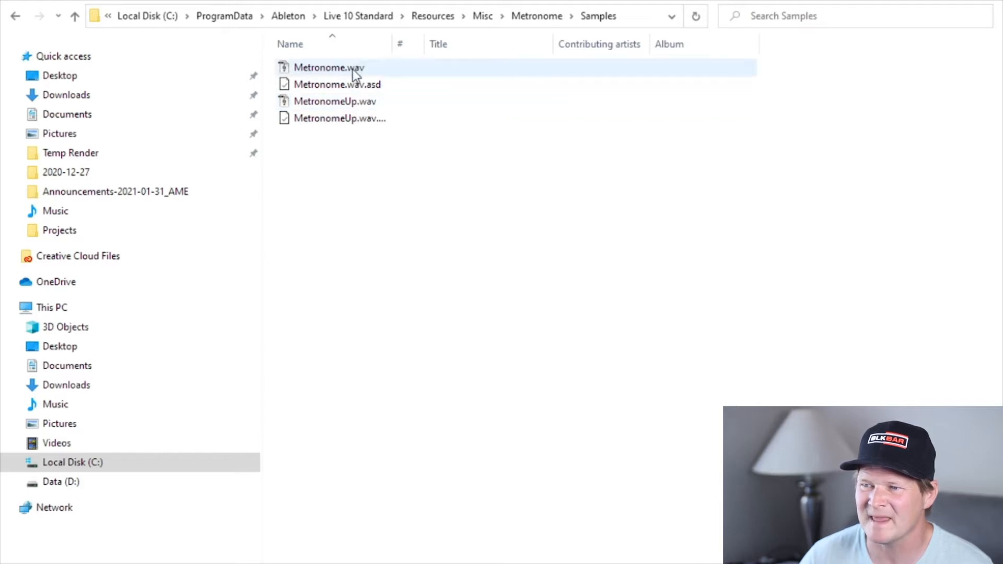
left_click_drag(399, 165, 298, 71)
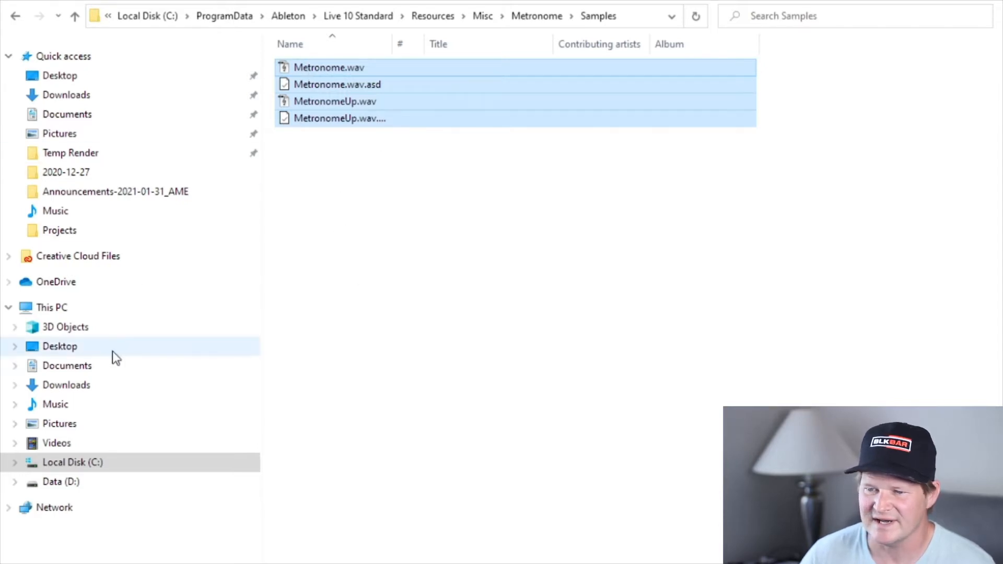
- Create a folder named Ableton Resources in the root of the Data (D:) drive
left_click(71, 482)
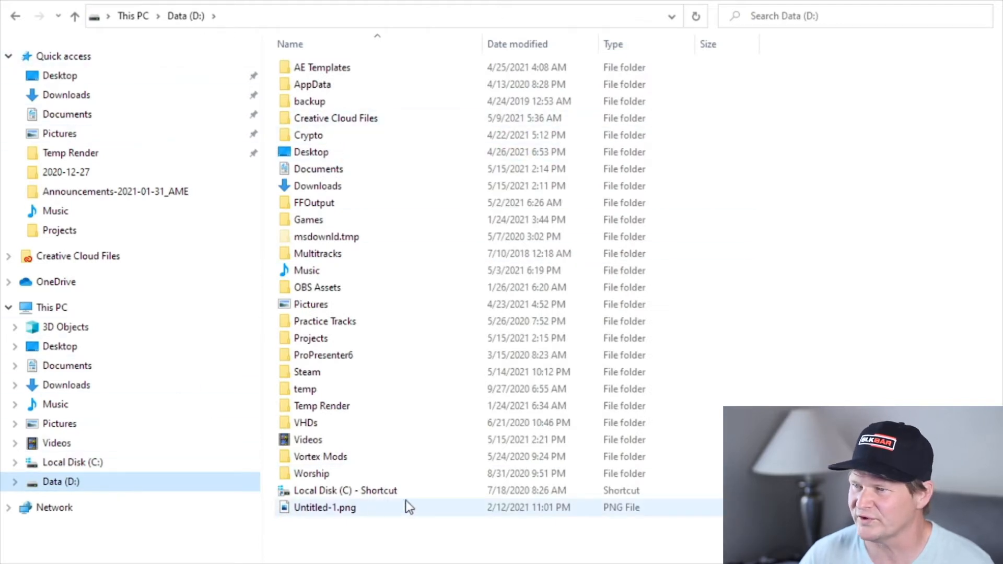
key("ctrl+shift+n")
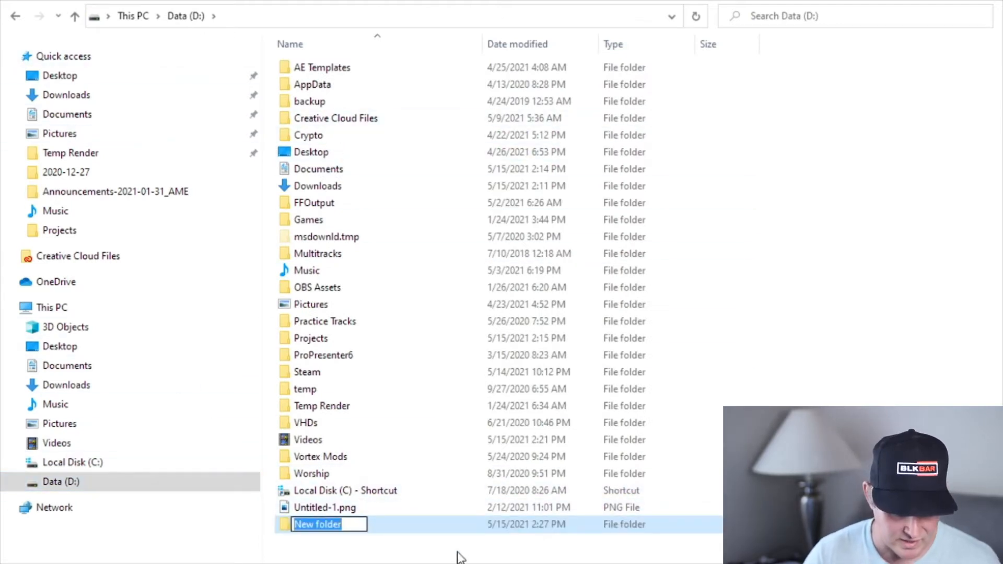
type("Ableton ")
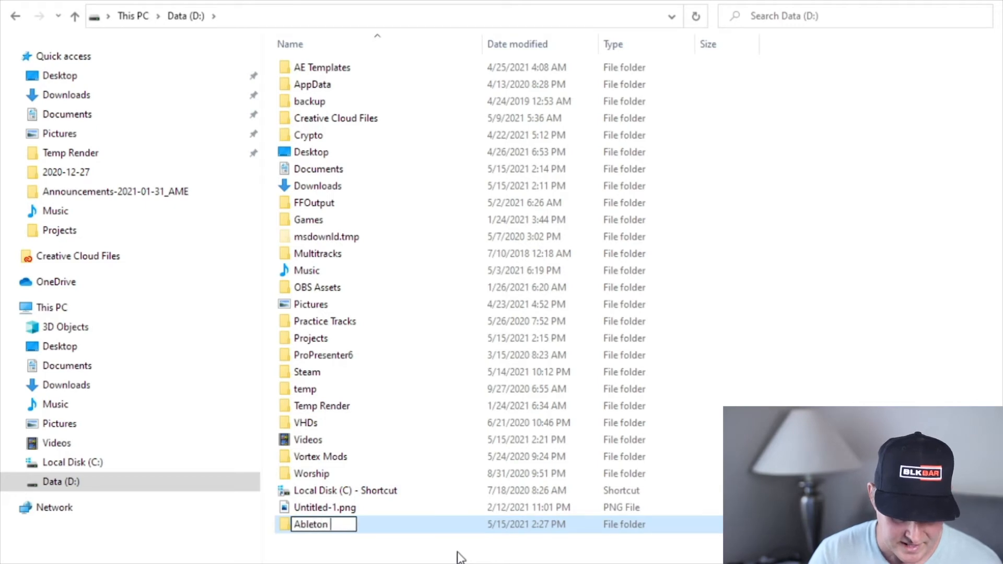
type("Resources")
key("Return")
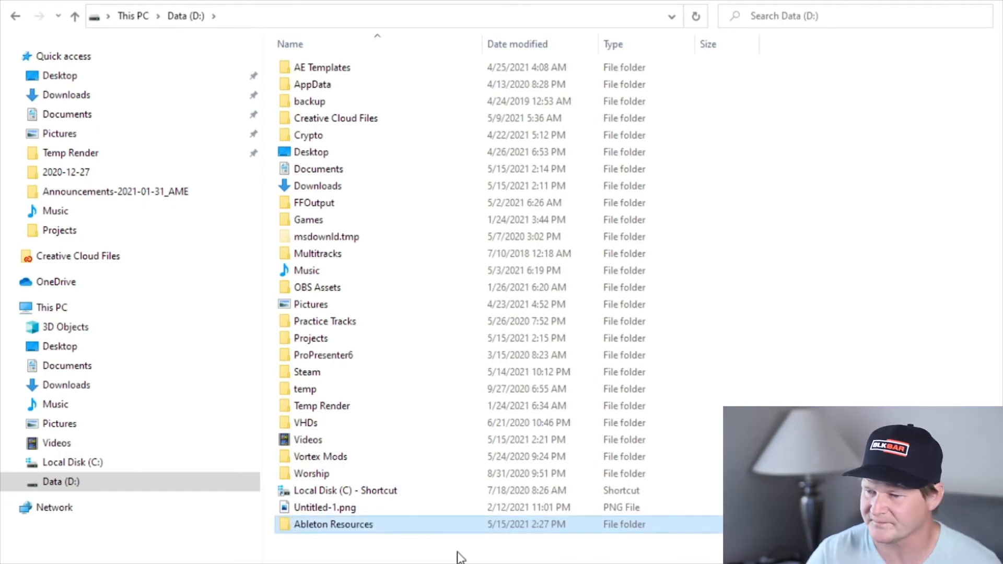
- Create a Metronome folder inside Ableton Resources and paste the original metronome samples into it
double_click(366, 528)
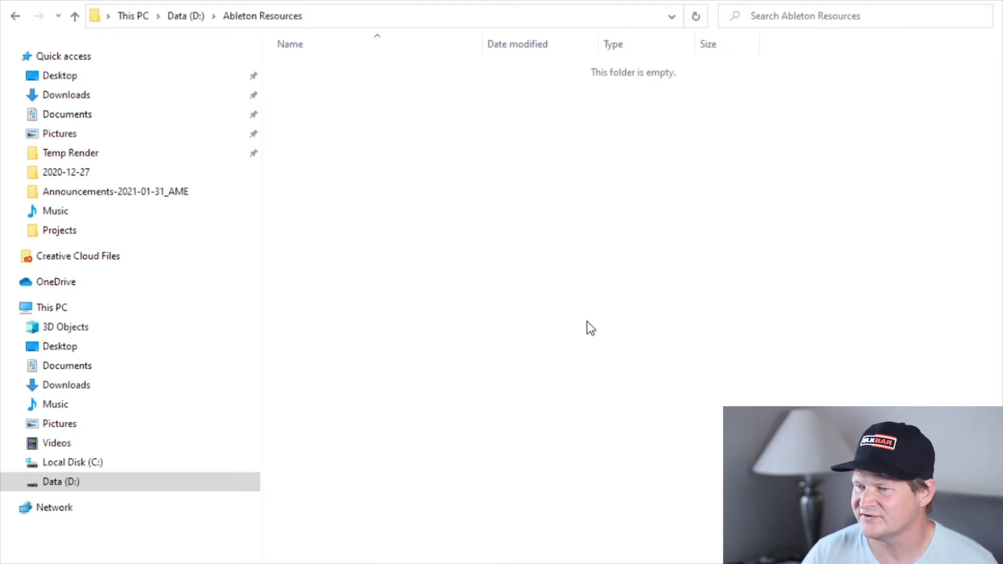
key("ctrl+shift+n")
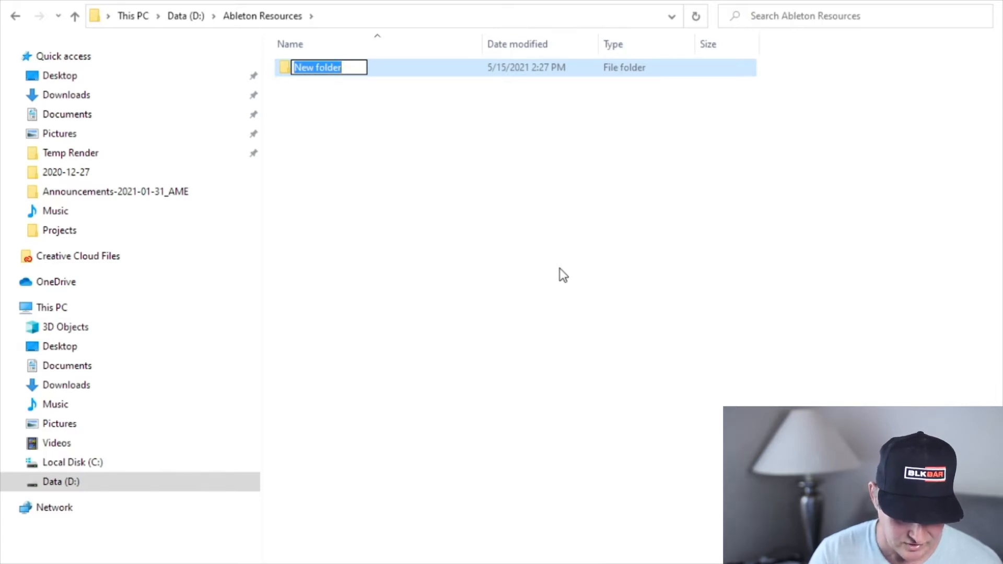
type("Metronome")
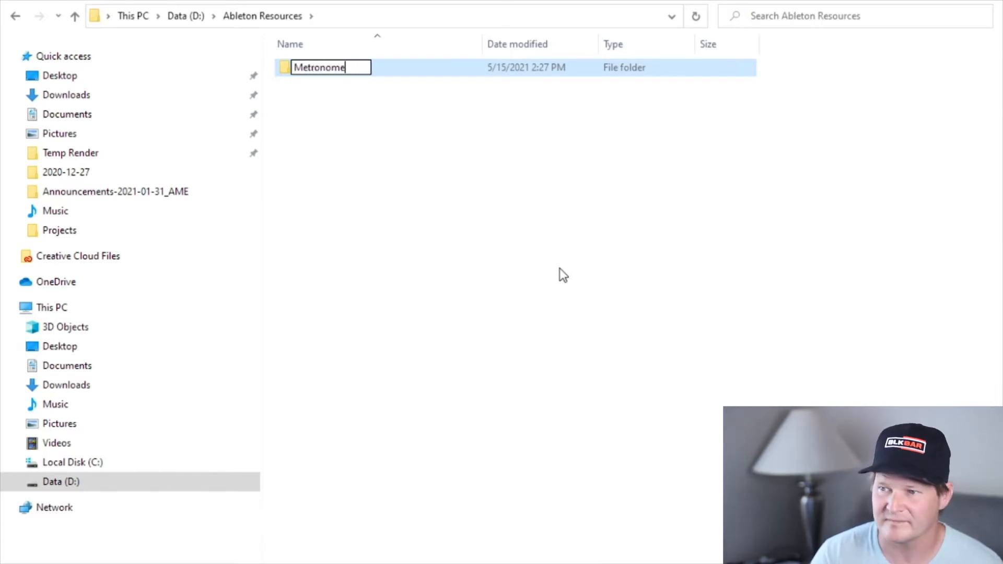
key("Return")
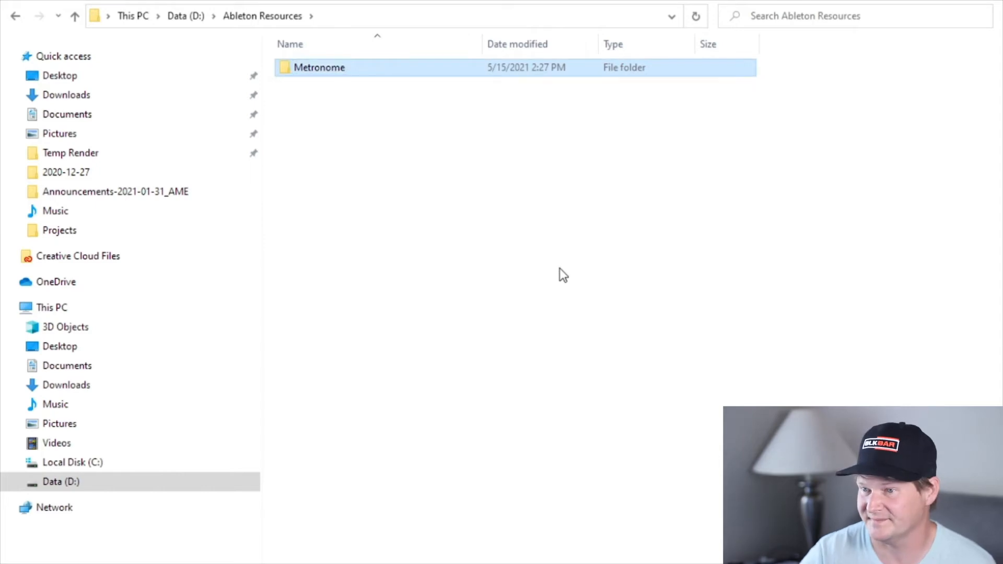
double_click(322, 70)
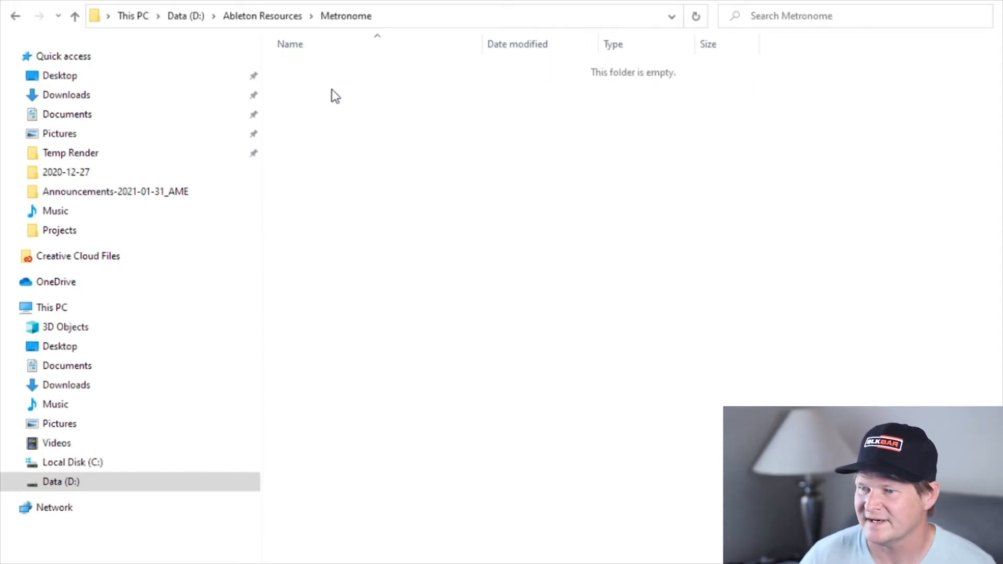
key("ctrl+v")
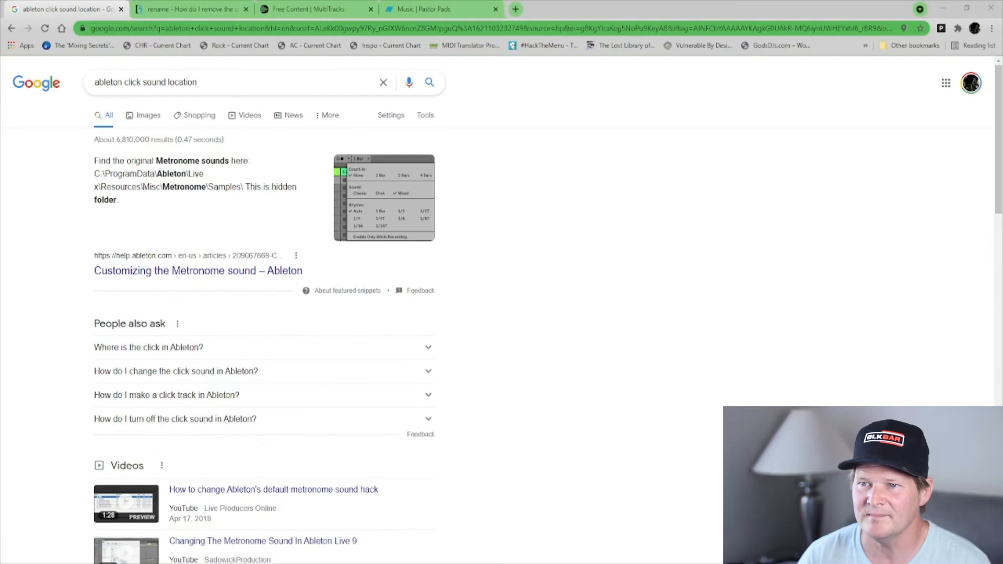
- Switch to the browser and get the free Click & Guide samples download from the MultiTracks.com free content page
left_click(303, 10)
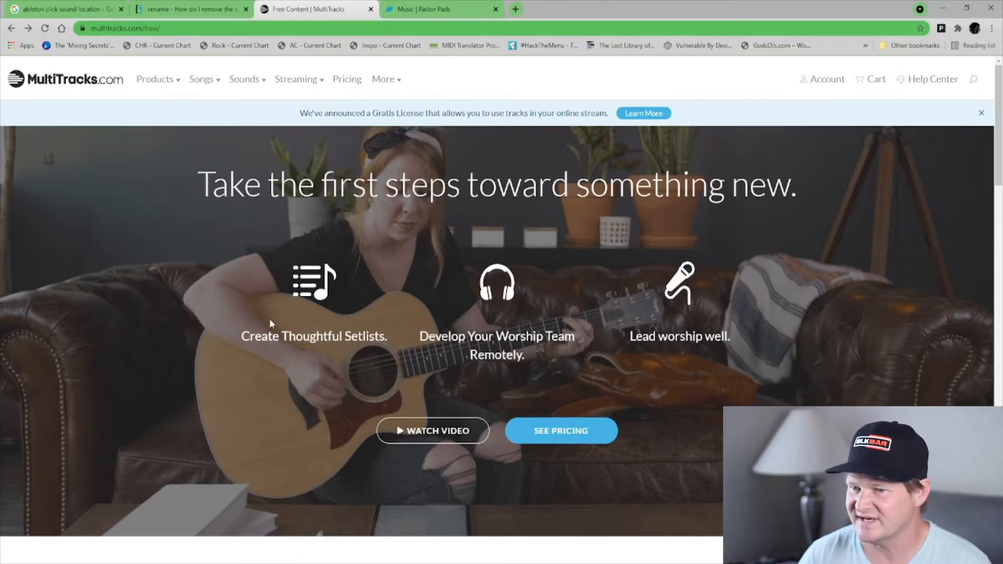
scroll(393, 243, "down", 6)
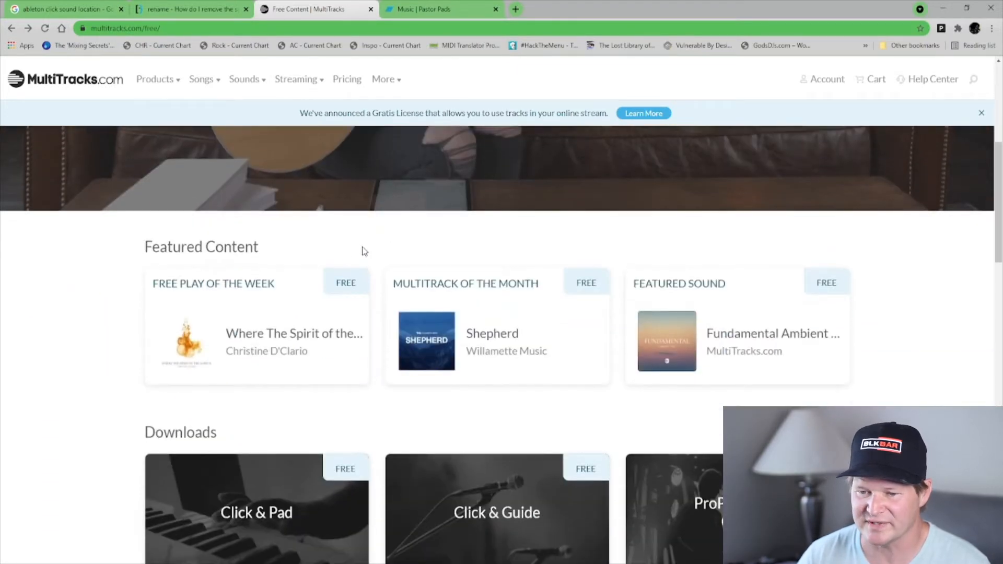
scroll(134, 298, "down", 4)
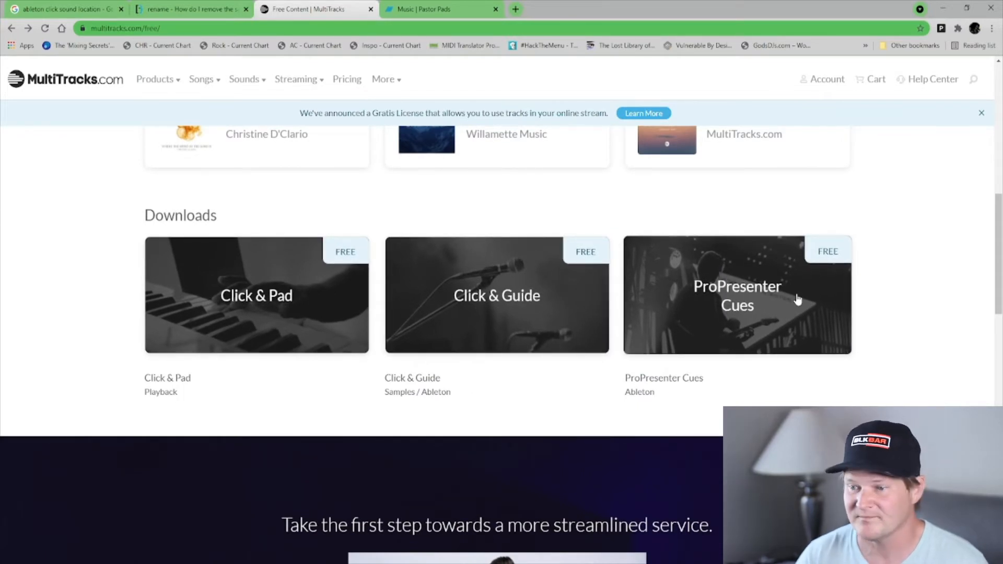
left_click(498, 296)
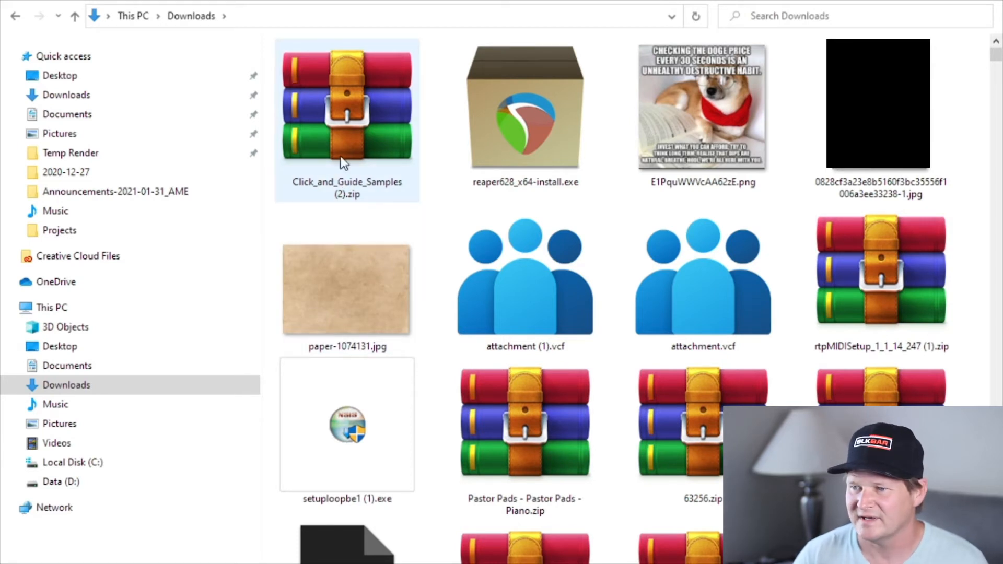
- In the Downloads folder, open the extracted Click_and_Guide_Samples (2) folder and its Click and Guide Samples subfolder
left_click(347, 138)
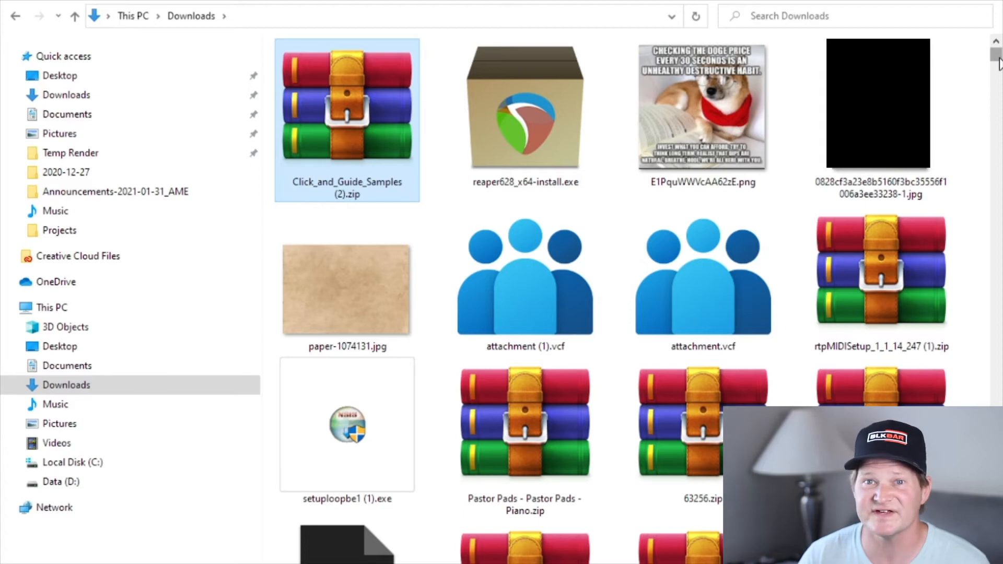
left_click_drag(998, 63, 997, 299)
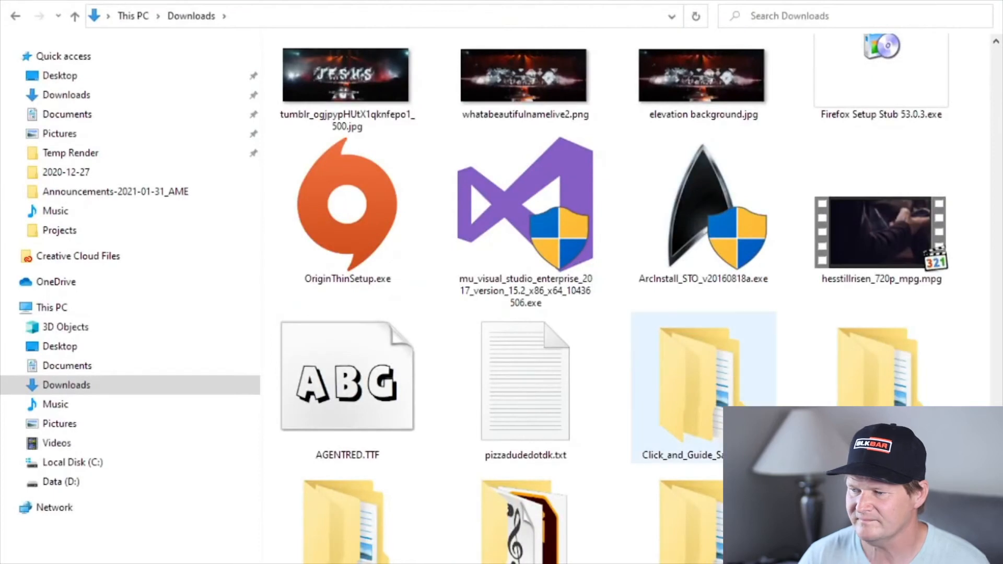
double_click(708, 399)
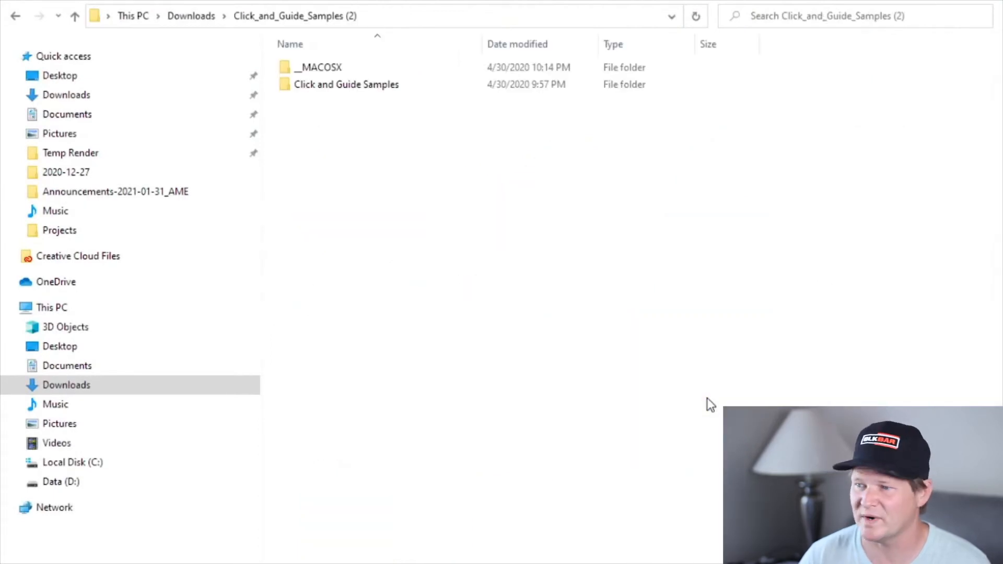
left_click(316, 81)
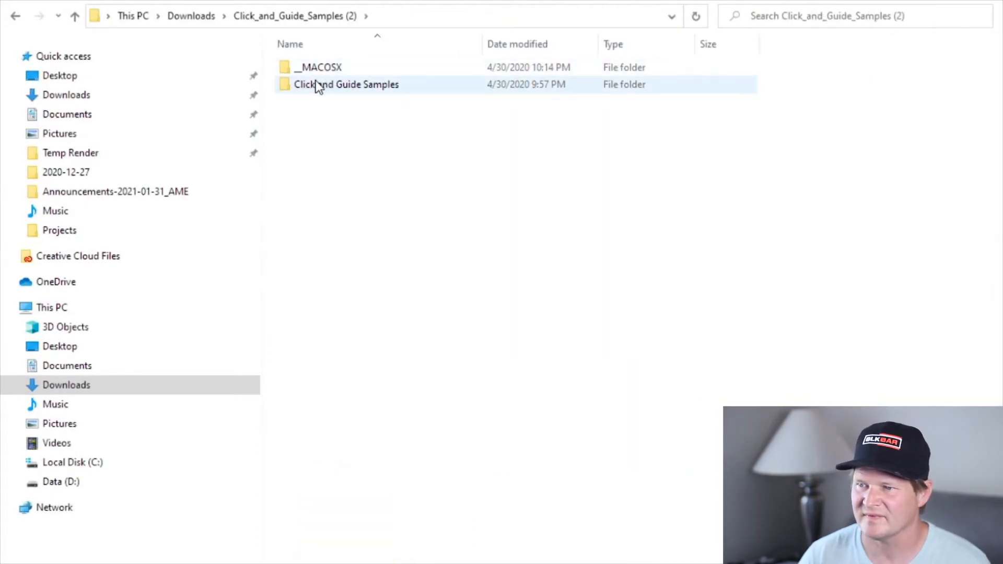
double_click(312, 82)
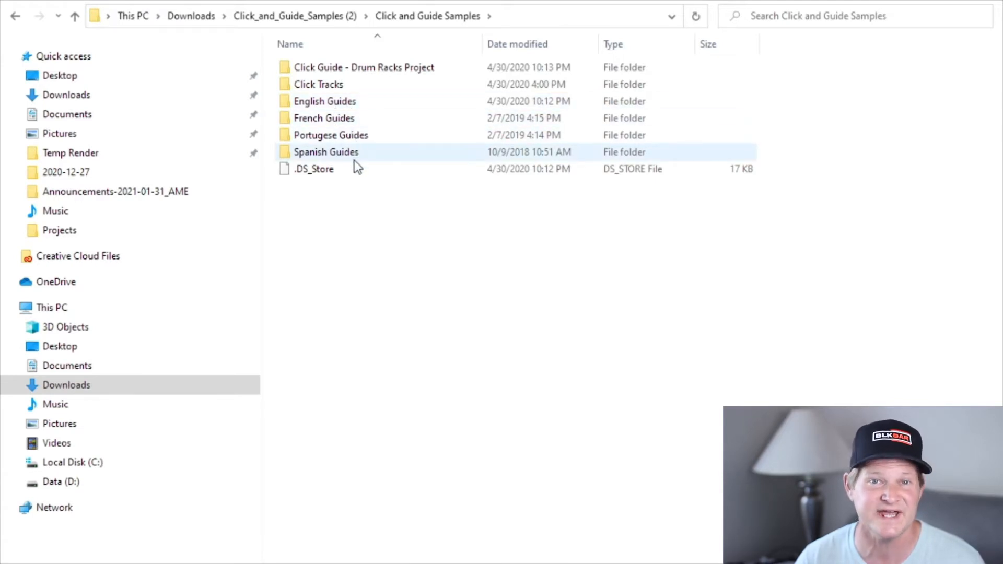
- Look at the audio files in the Dynamic Cues folder of English Guides, and return to English Guides
double_click(347, 102)
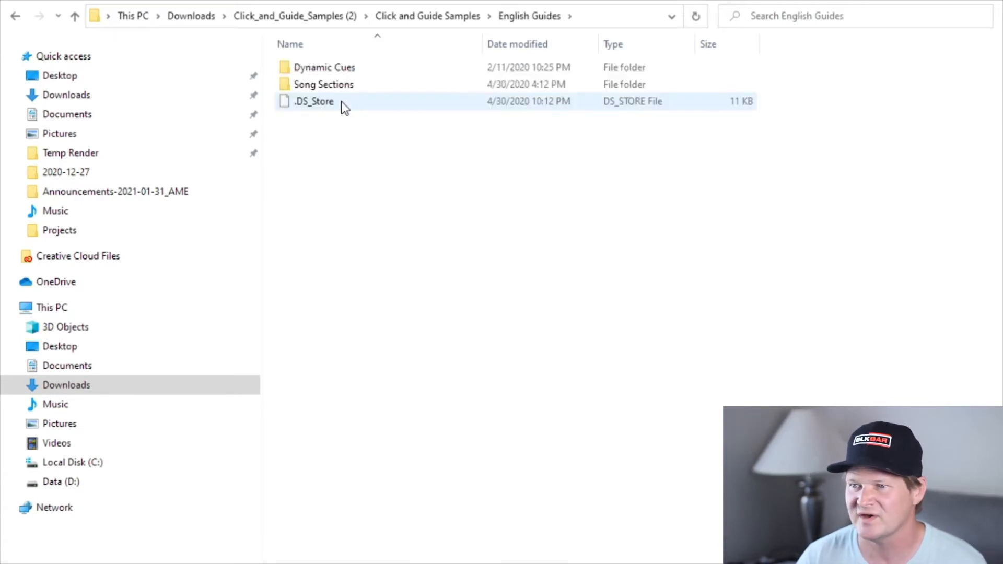
double_click(356, 67)
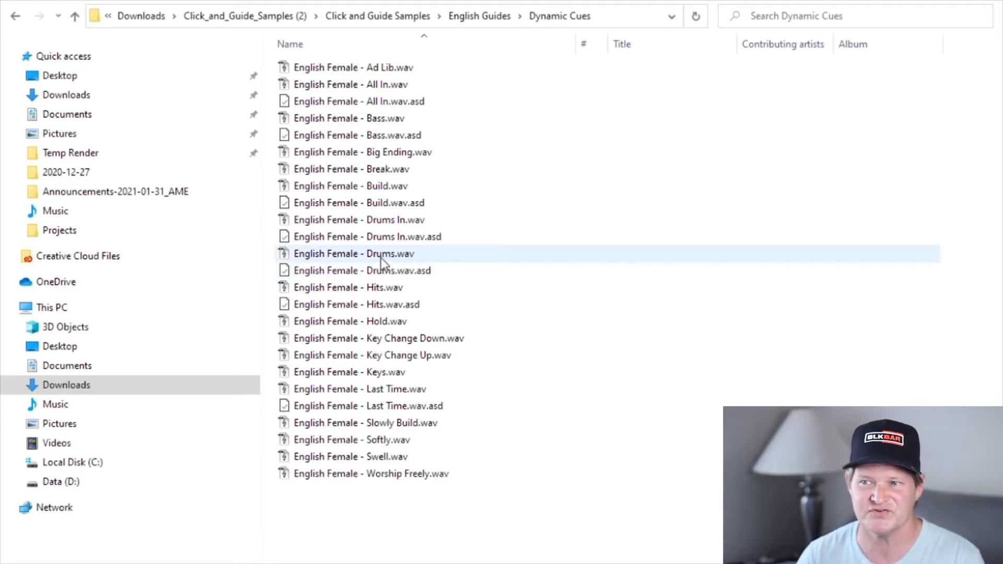
left_click(484, 12)
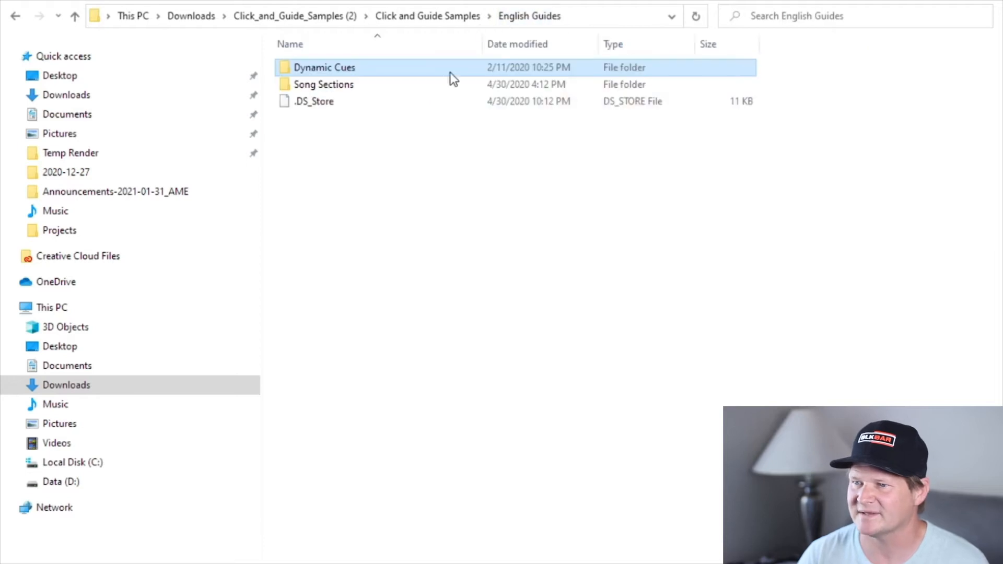
- Look through the song section cue files in the Song Sections folder of English Guides
double_click(362, 83)
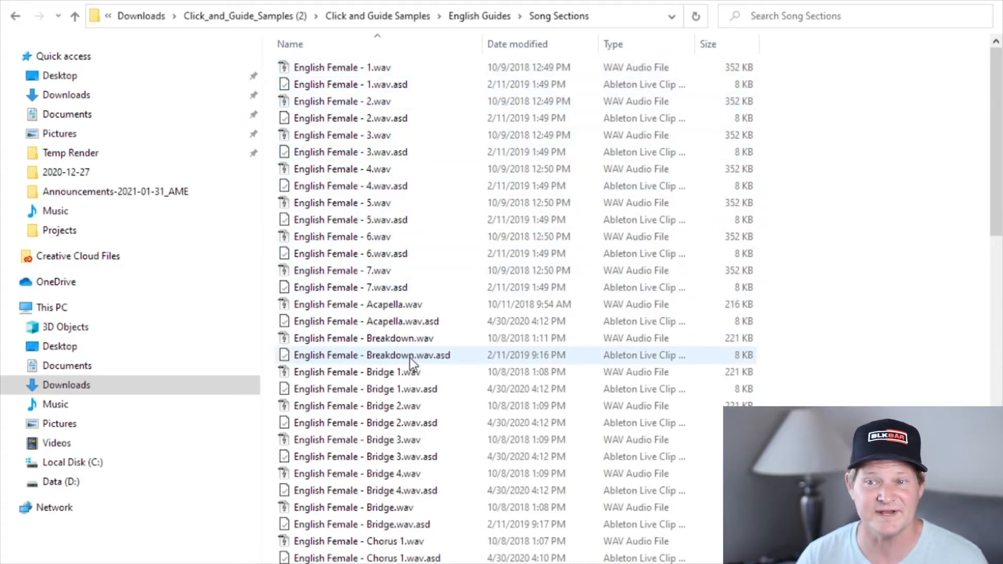
scroll(409, 376, "down", 4)
scroll(421, 446, "down", 9)
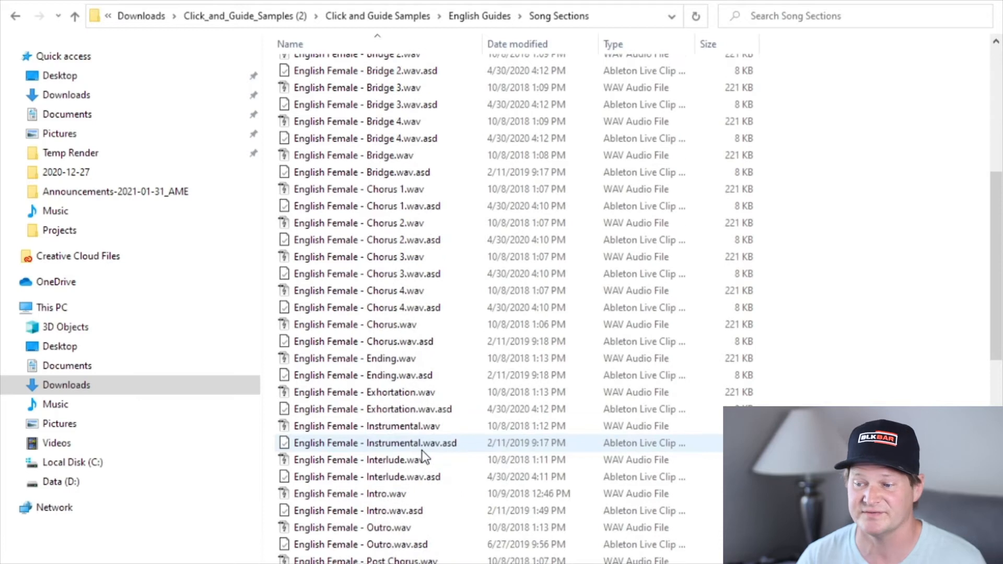
scroll(421, 428, "down", 6)
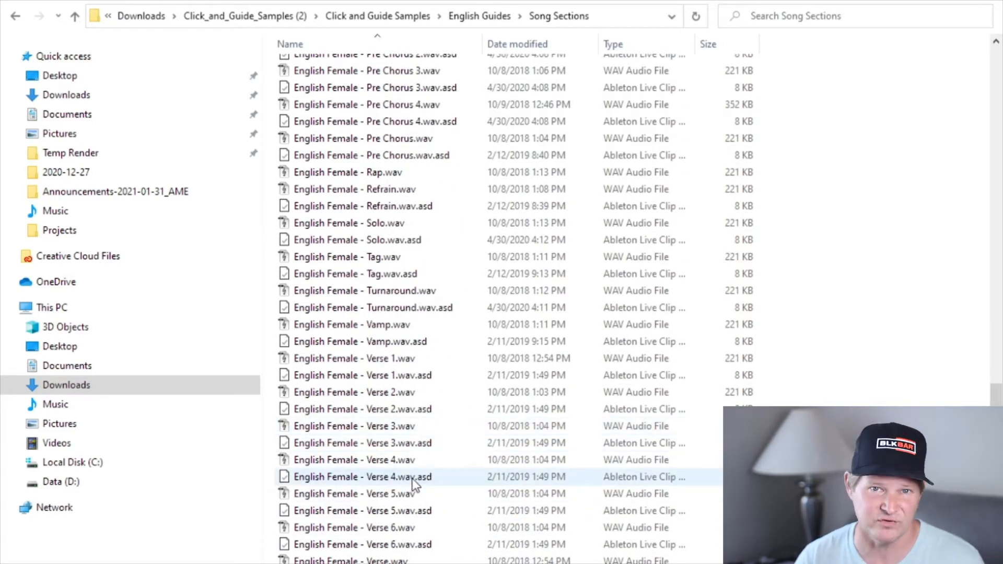
scroll(410, 418, "up", 20)
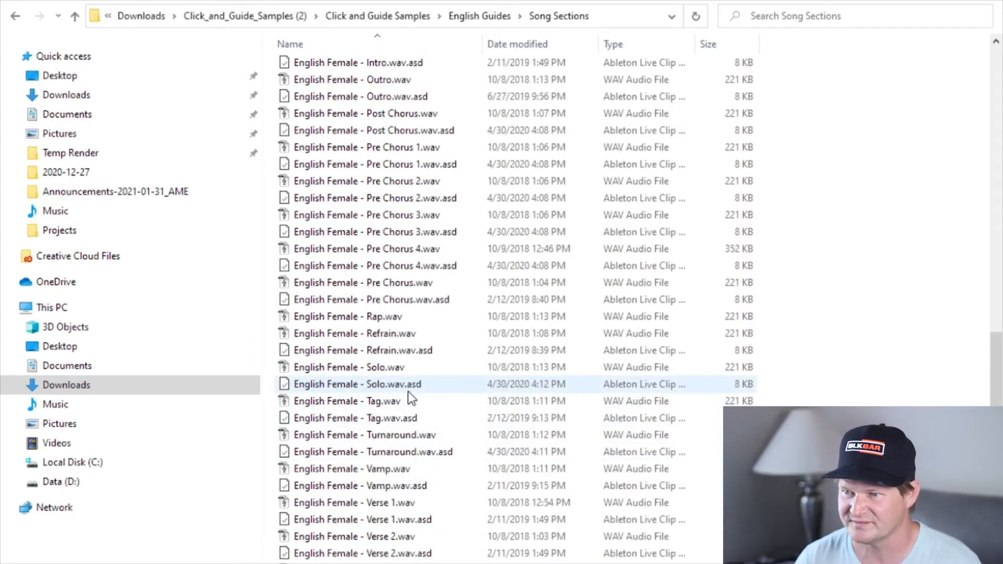
- Switch to PowerShell, change to drive D:, and bulk-remove the "English Female - " prefix from the Song Sections files with get-childitem, rename-item and Name.Replace
scroll(407, 390, "up", 1)
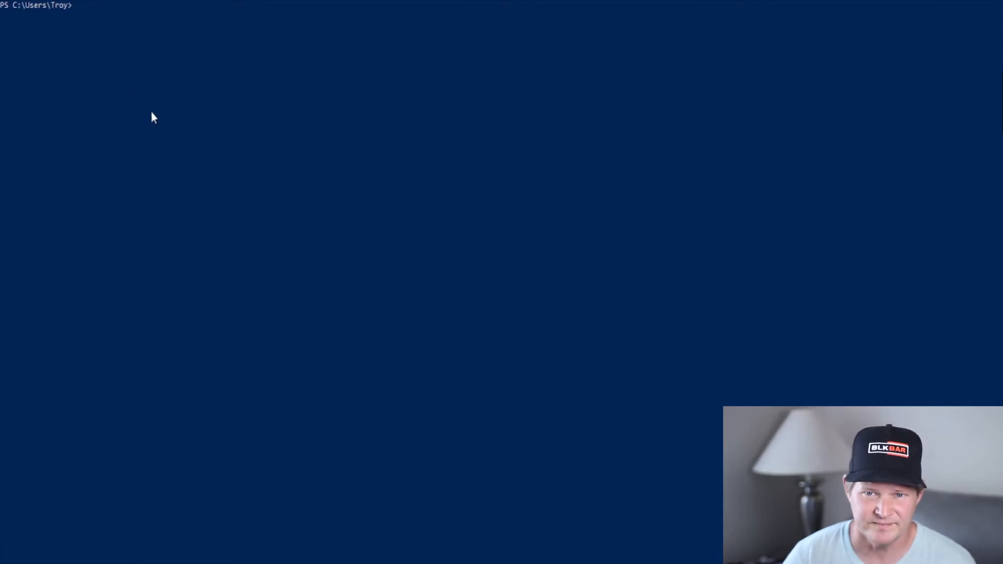
type("d")
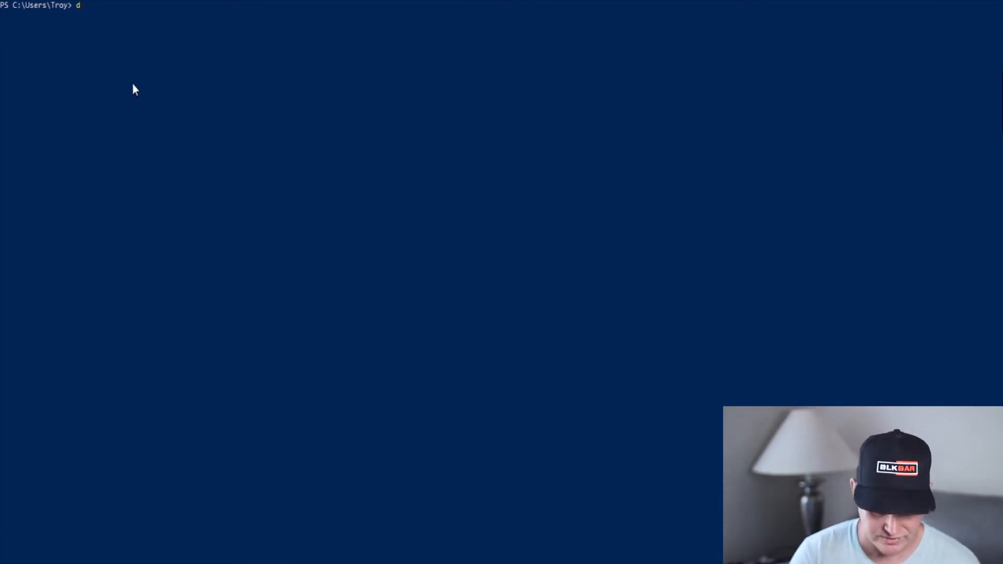
type(":")
key("Return")
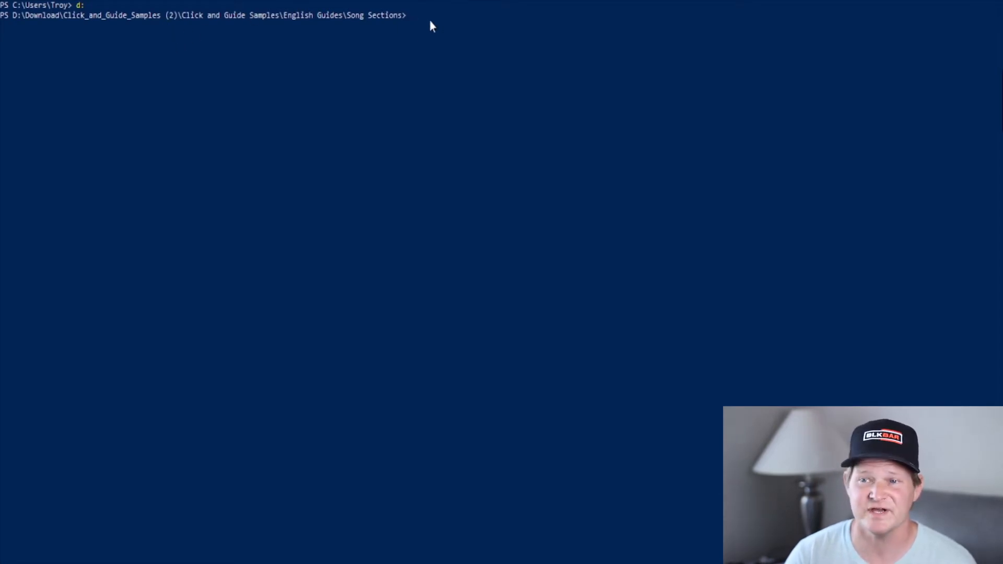
type("get-childitem *.* | foreach { rename-item $_ $_.Name.Replace(\"English Female - \", \"\") }")
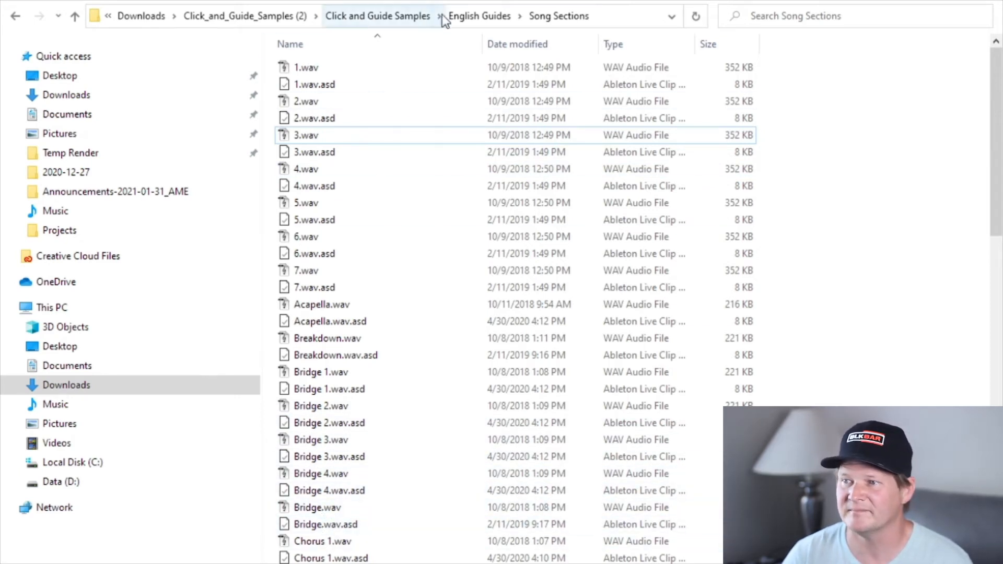
- Open the Dynamic Cues folder of English Guides and bulk-remove the "English Female - " prefix from its file names using its folder path
left_click(475, 20)
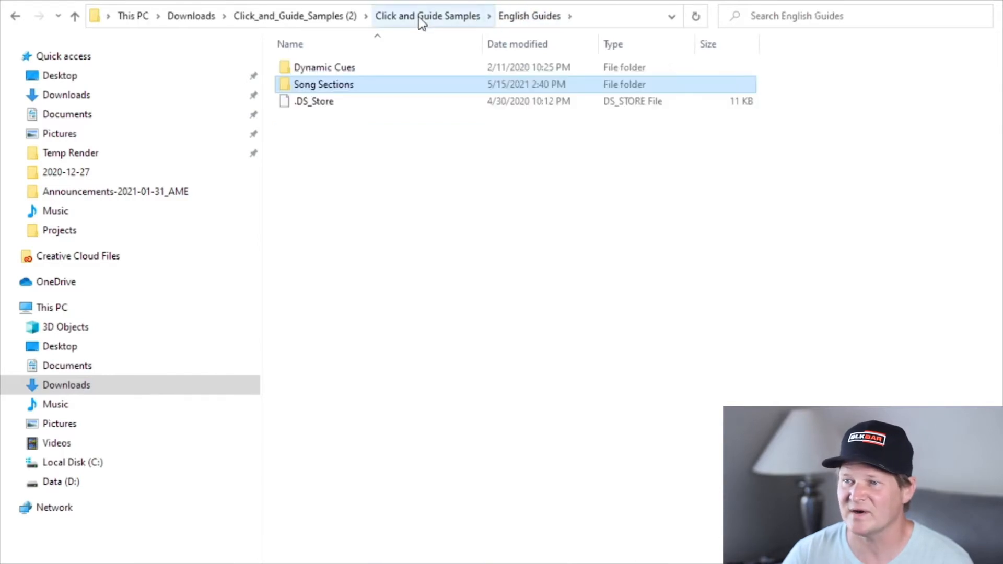
double_click(346, 68)
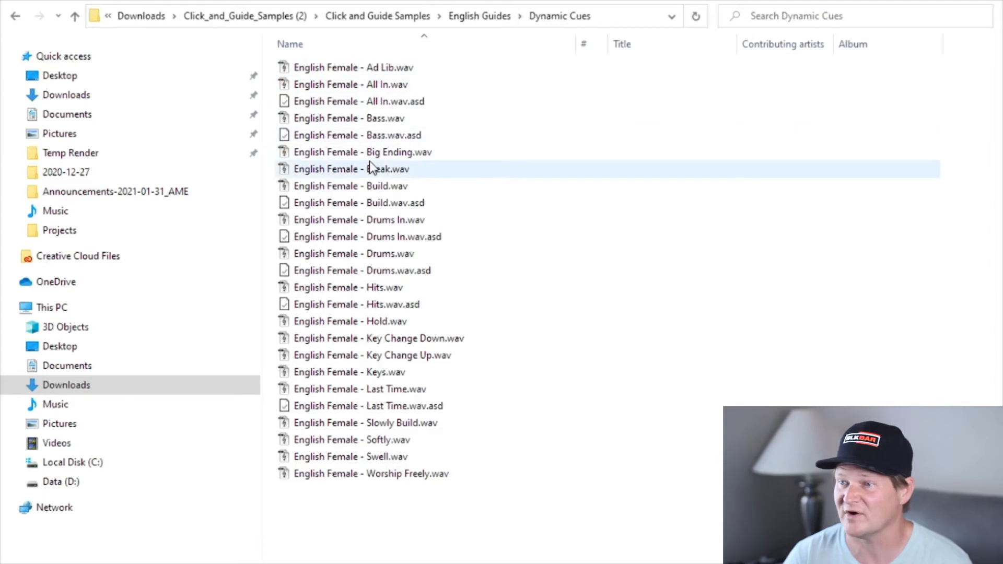
left_click(596, 16)
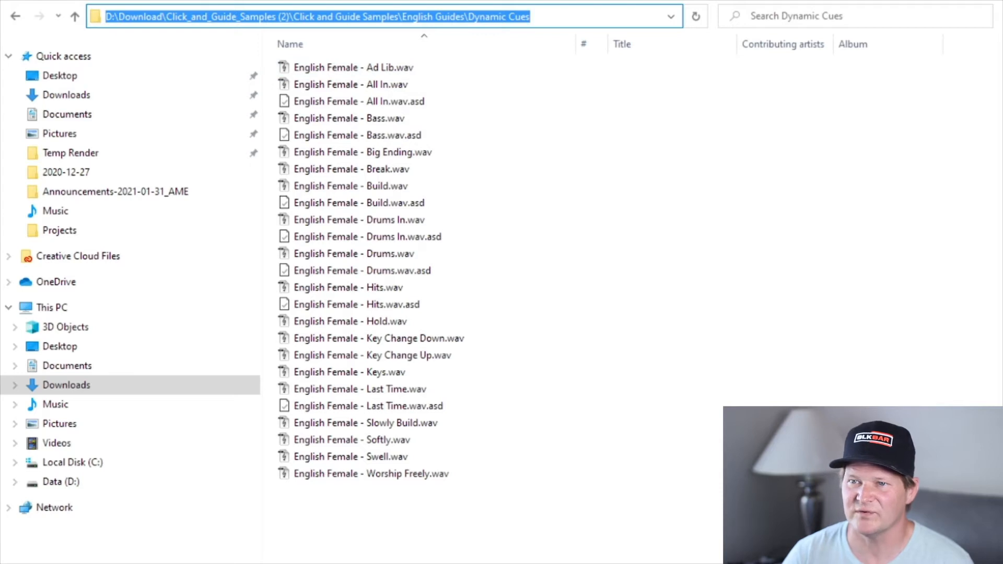
key("Escape")
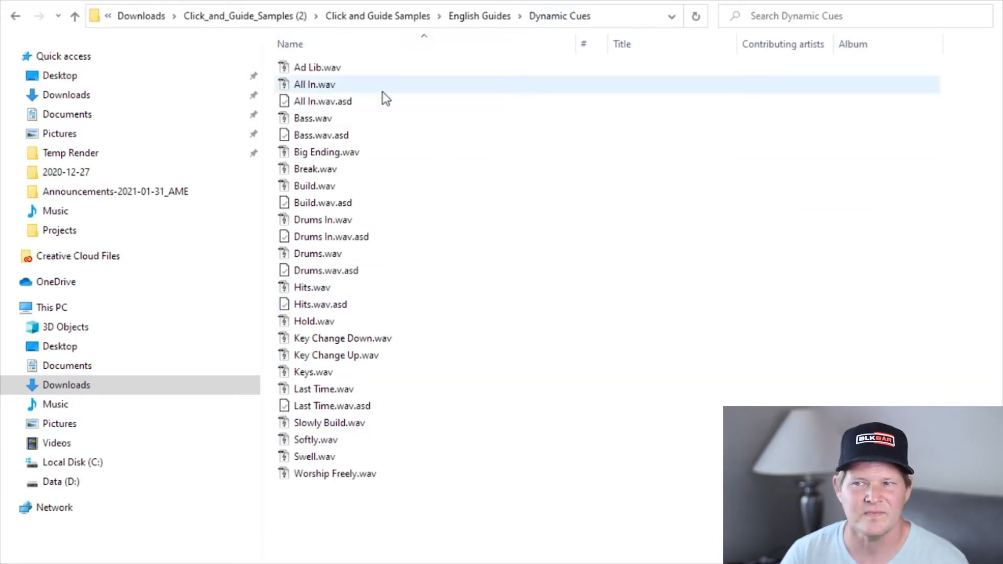
- Copy the Dynamic Cues and Song Sections folders from English Guides into the Ableton Resources folder on Data (D:)
left_click(479, 16)
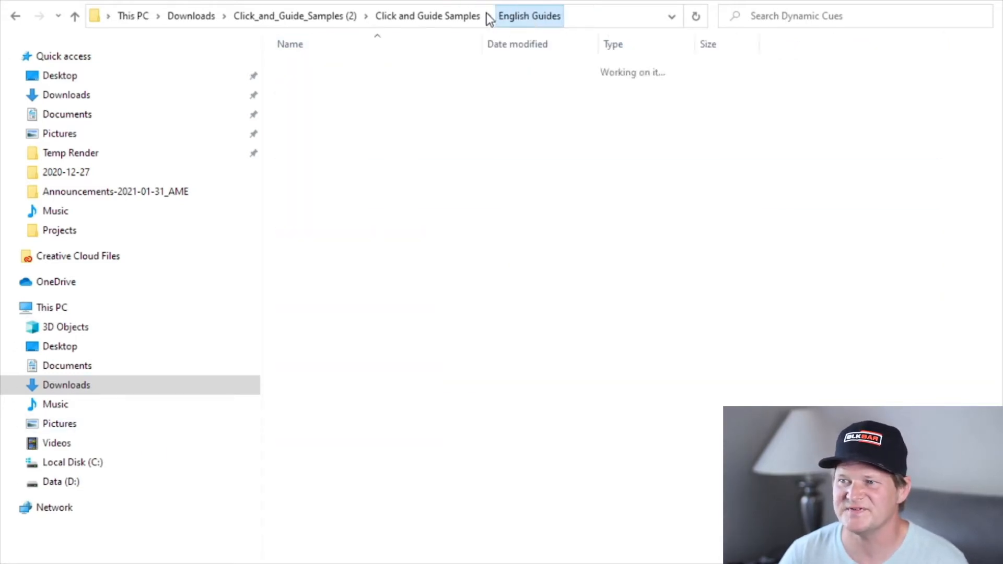
left_click(343, 88)
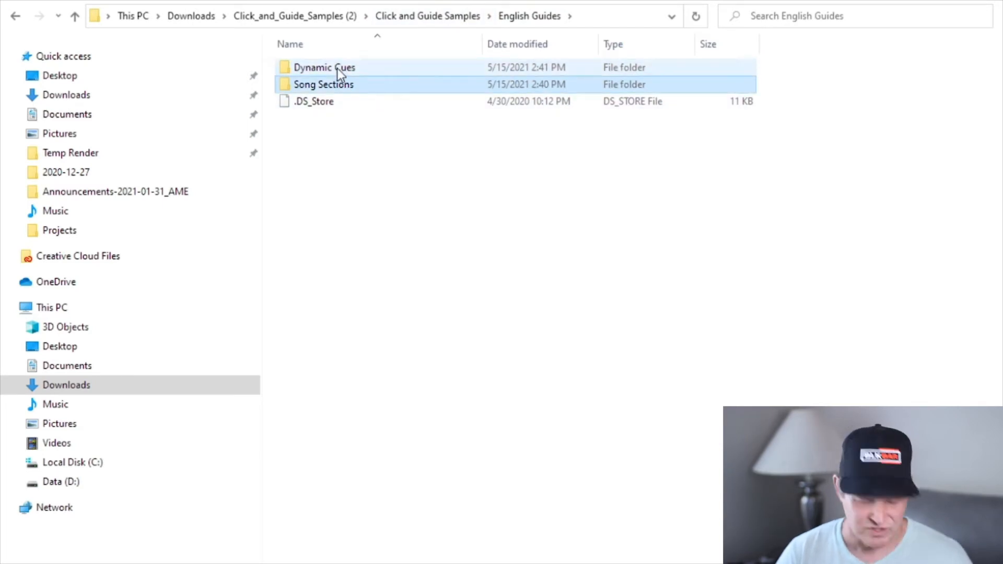
left_click(338, 68, "ctrl")
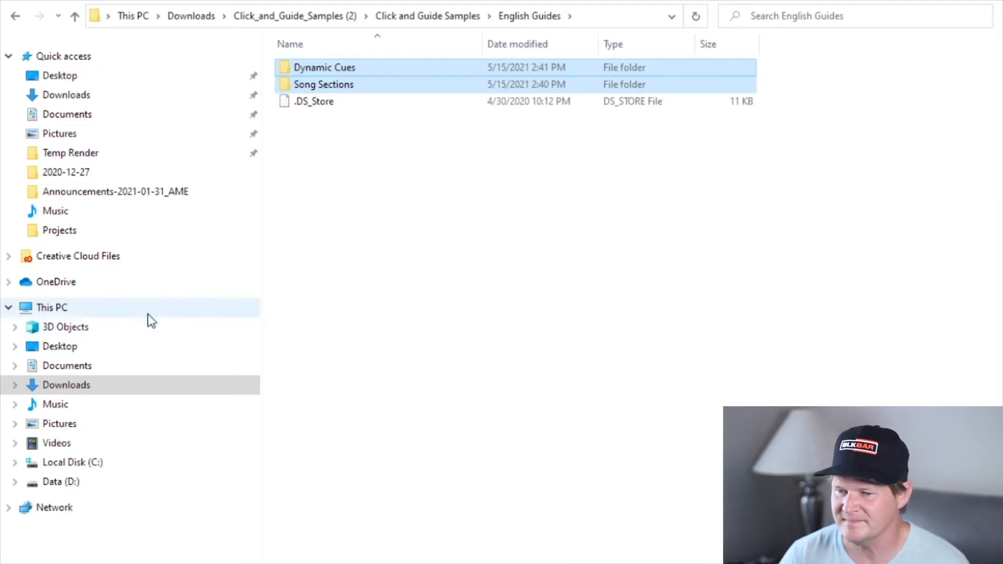
left_click(62, 483)
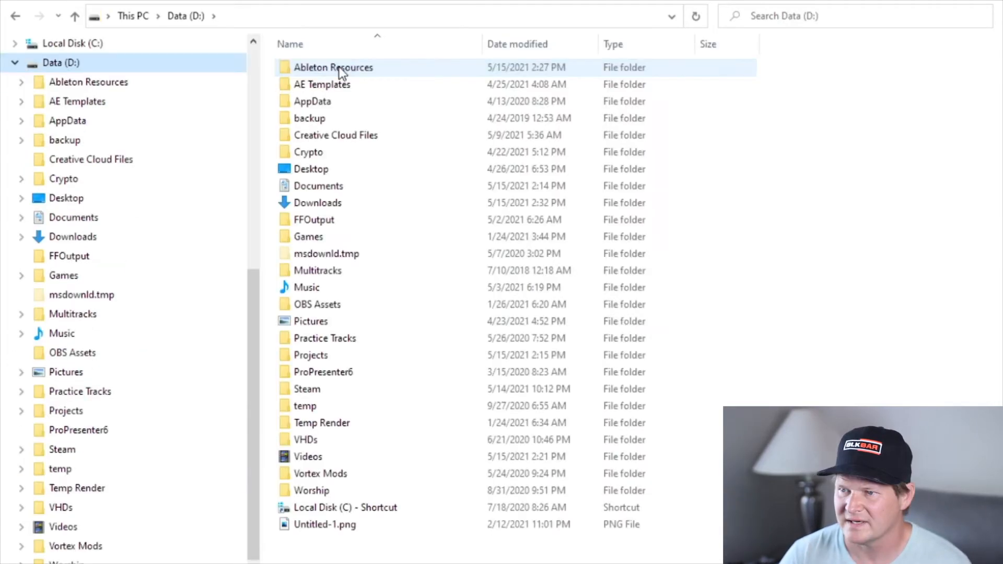
double_click(335, 69)
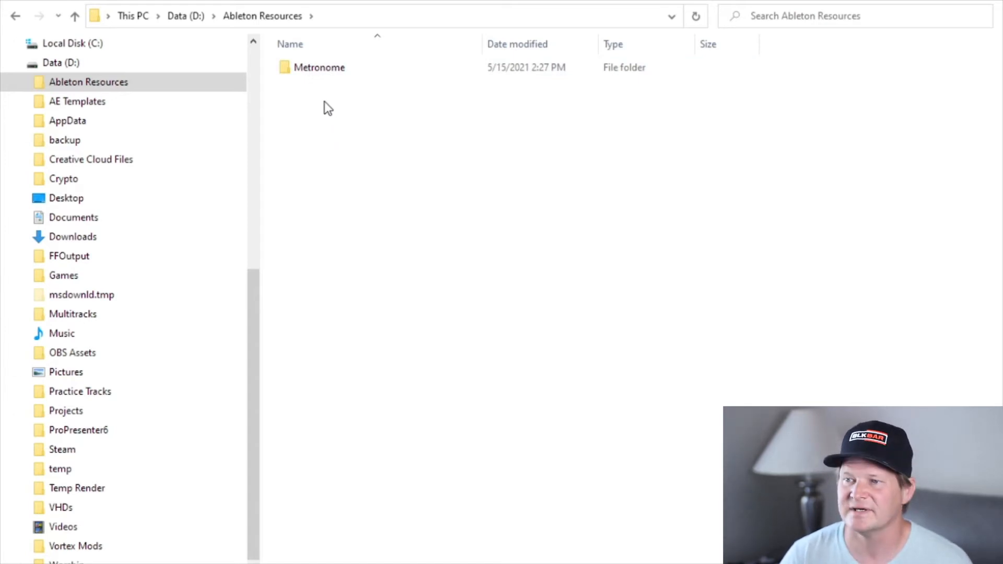
key("ctrl+v")
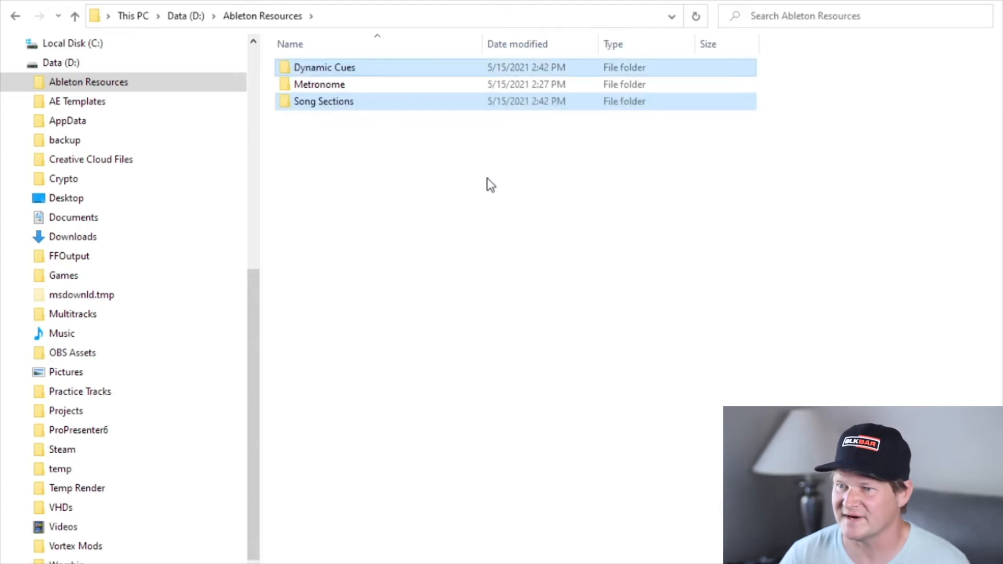
left_click(470, 194)
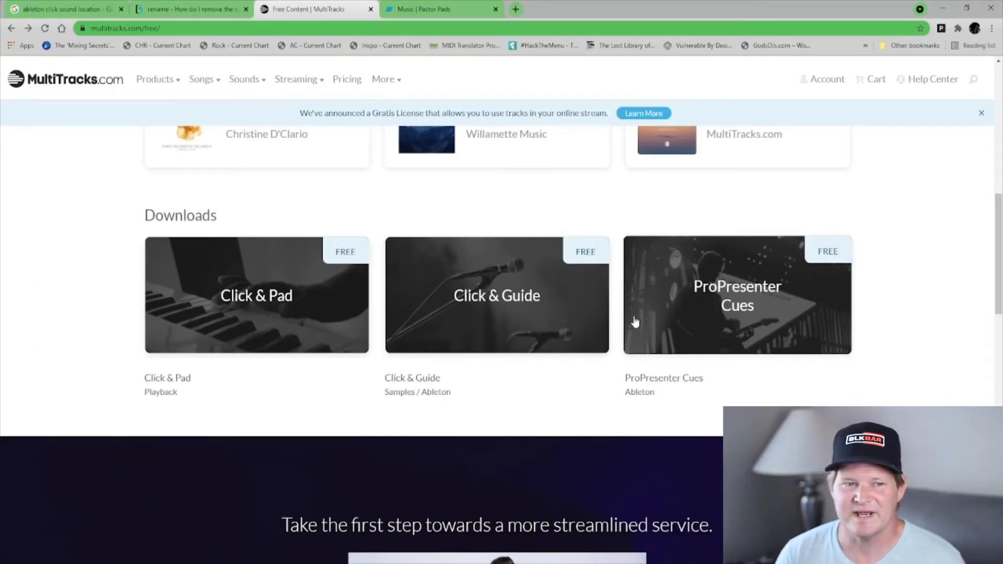
- Download the free ProPresenter Cues from MultiTracks.com and copy Pro_Presenter_MIDI-Cues.als in the Downloads folder
left_click(721, 306)
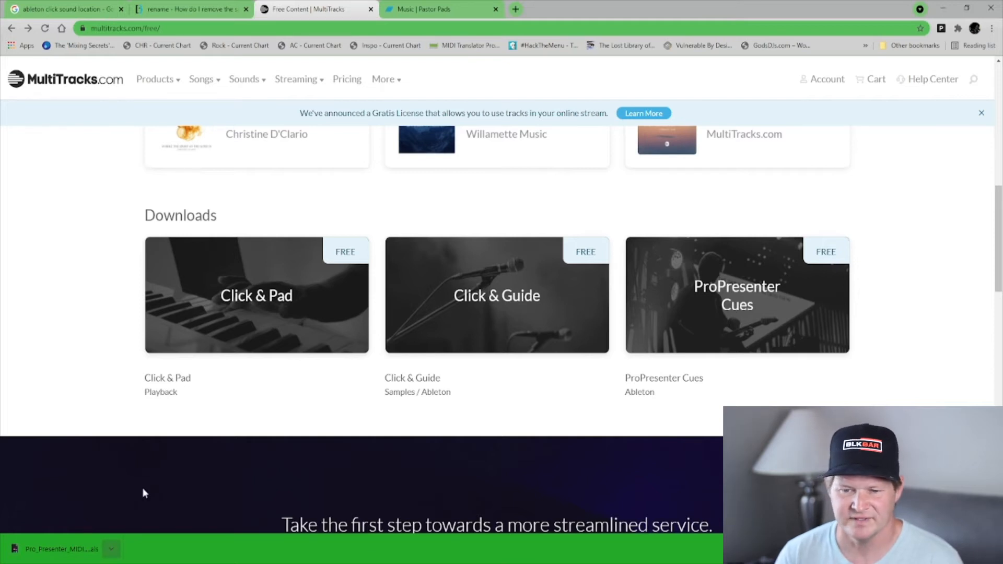
left_click(111, 549)
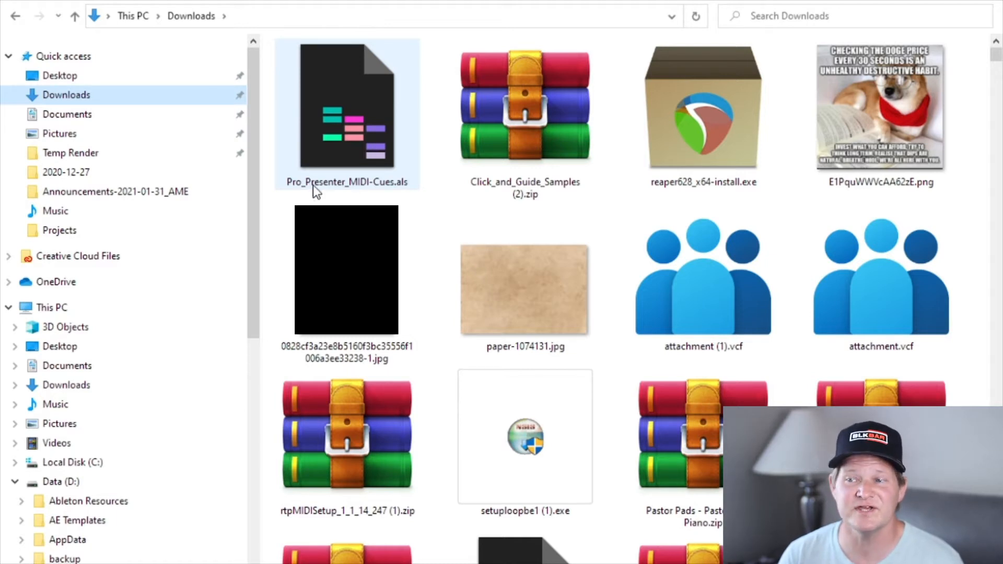
left_click(350, 120)
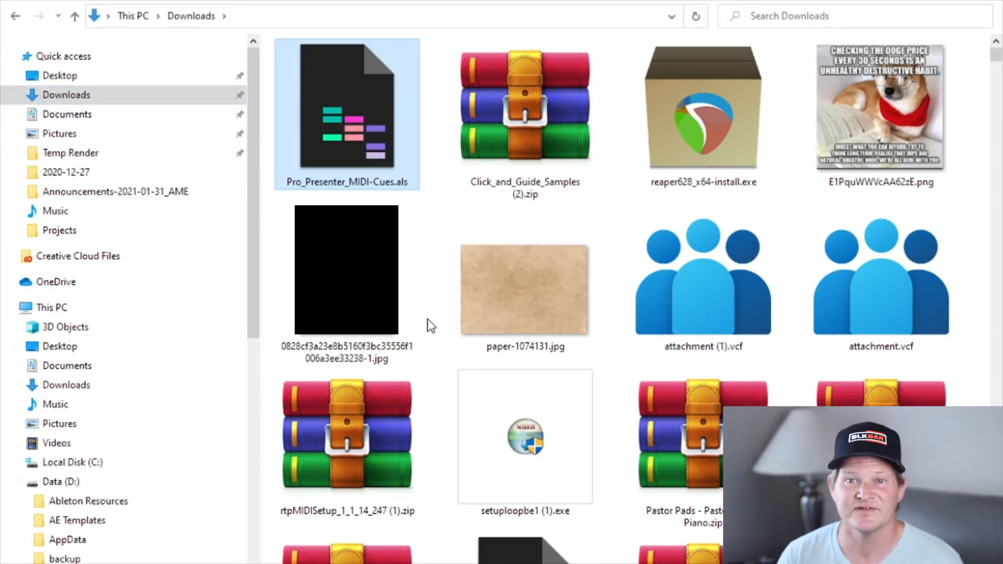
- Create a new folder named MIDI inside Ableton Resources on Data (D:)
left_click(94, 503)
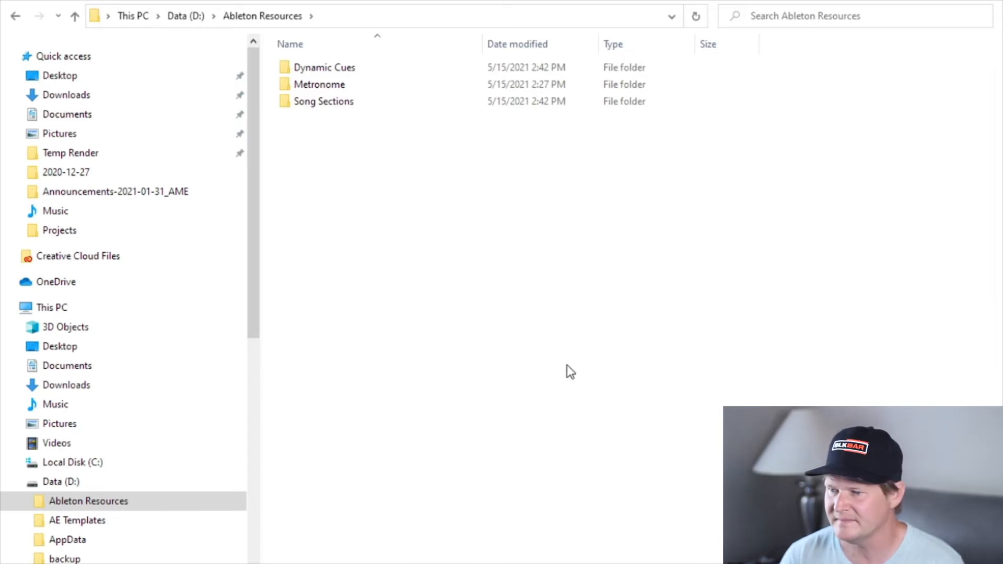
key("ctrl+shift+n")
type("MIDI")
key("Return")
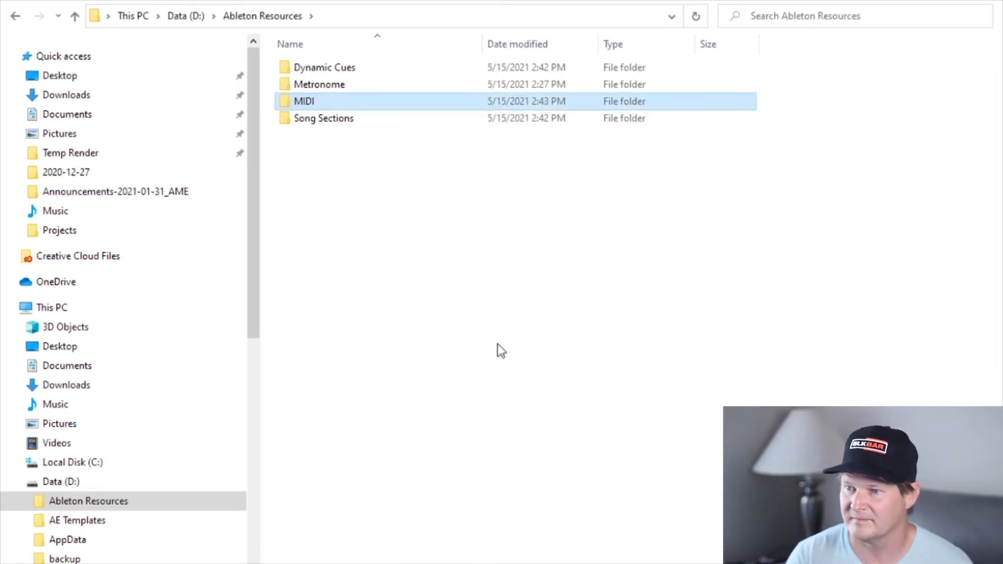
- Paste Pro_Presenter_MIDI-Cues.als into the MIDI folder and return to Ableton Resources
double_click(319, 102)
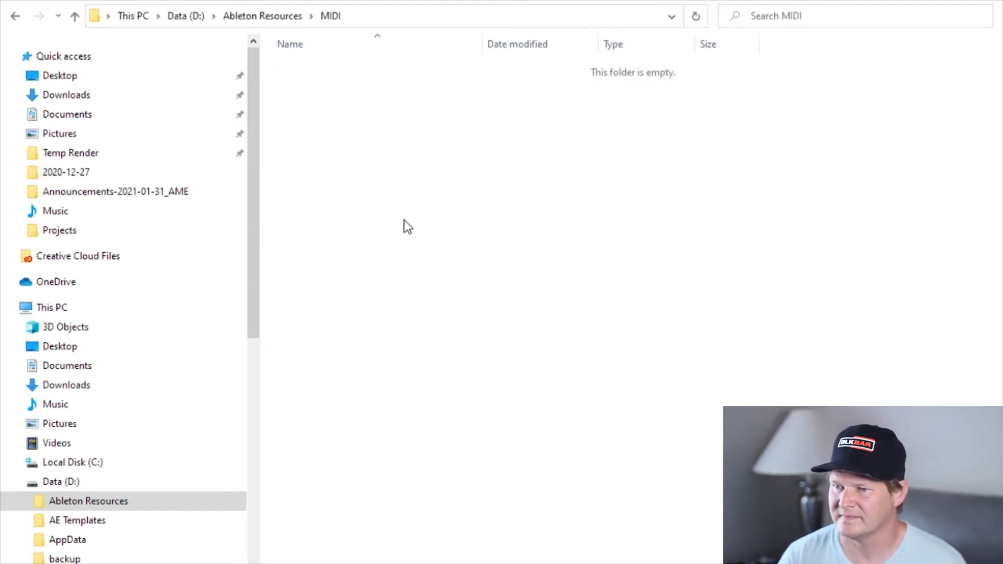
key("ctrl+v")
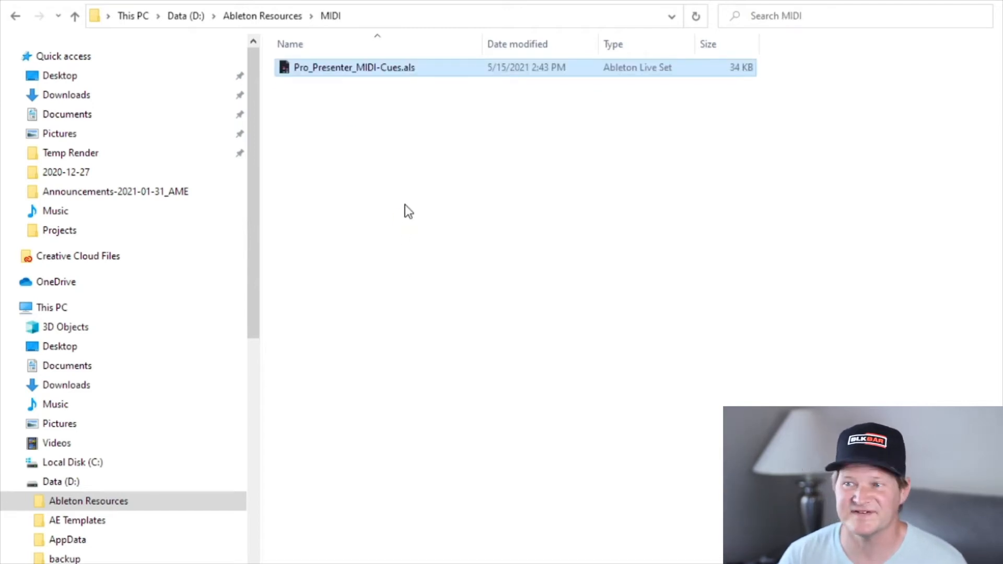
left_click(259, 17)
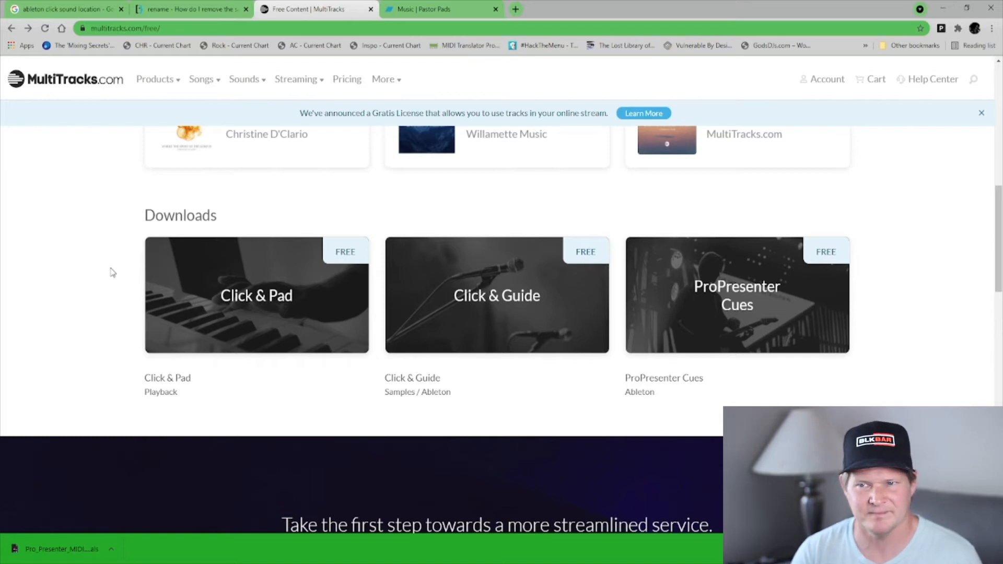
- Open the Pastor Pads page on Bandcamp and download the owned Pastor Pads - Piano album from the collection as MP3 320
left_click(428, 12)
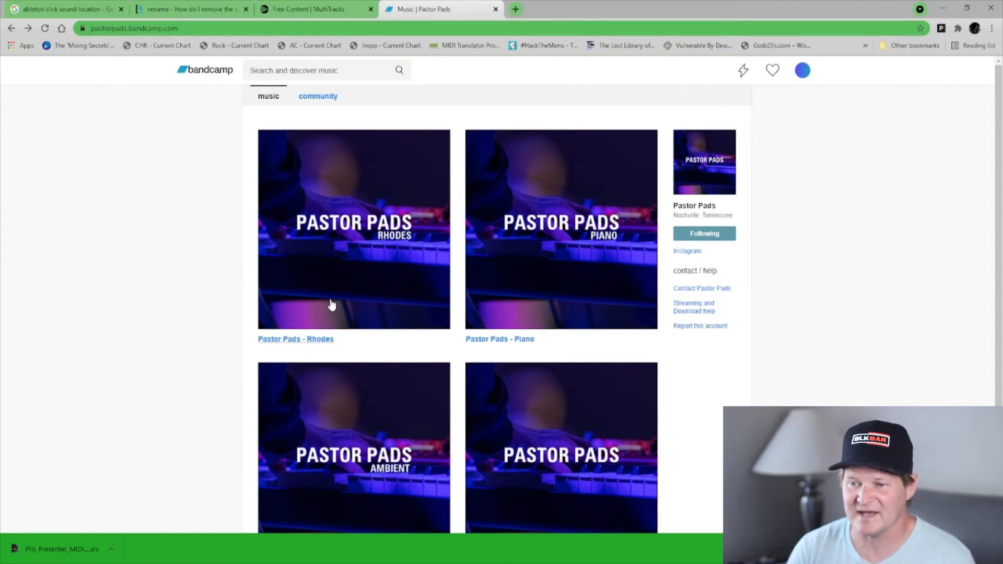
left_click(511, 345)
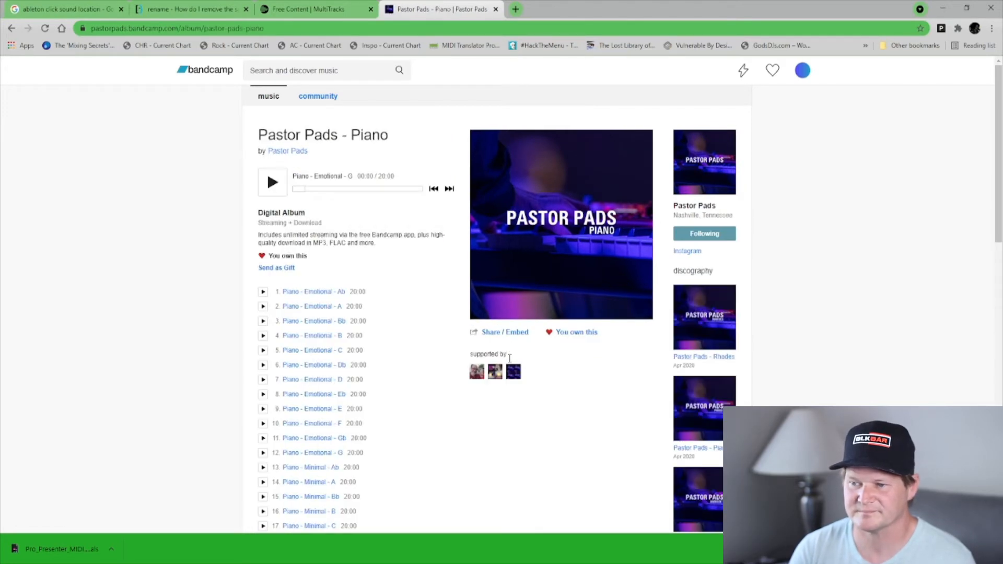
left_click(583, 337)
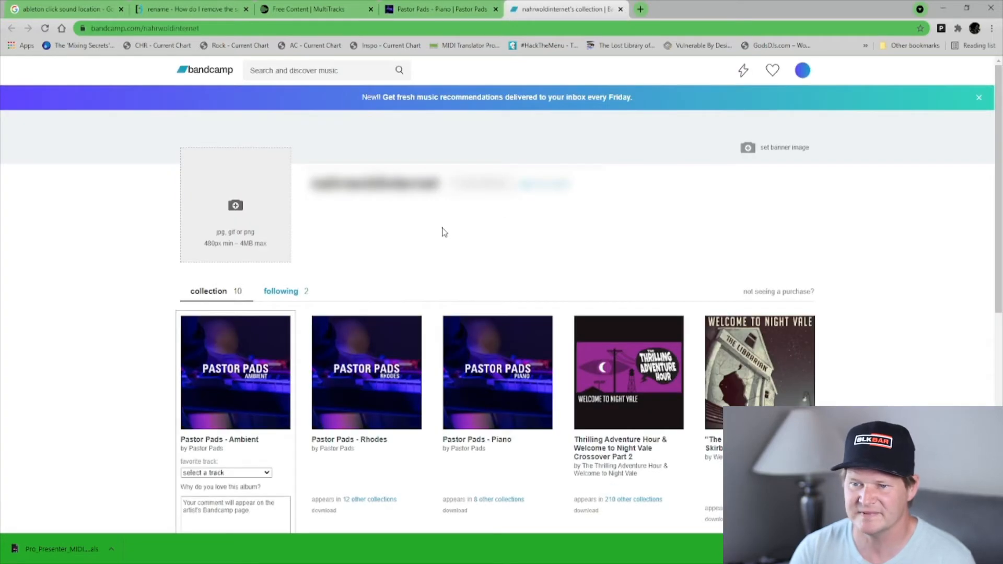
scroll(376, 273, "down", 2)
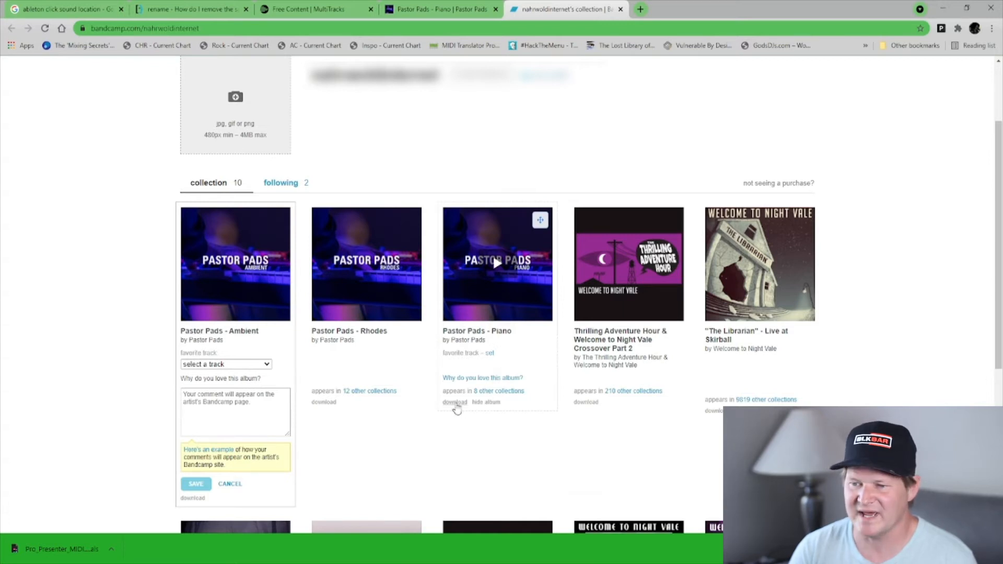
left_click(455, 403)
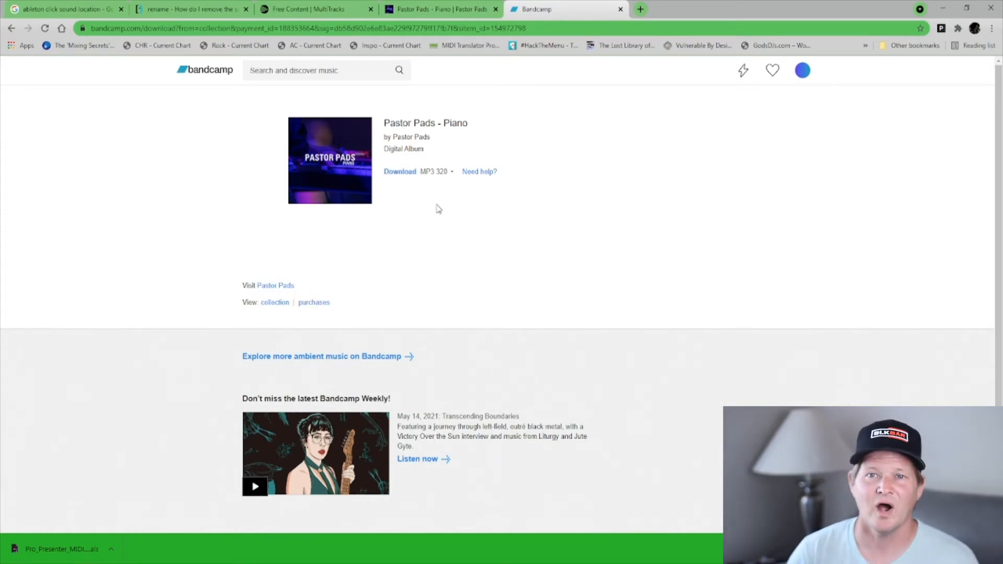
left_click(401, 174)
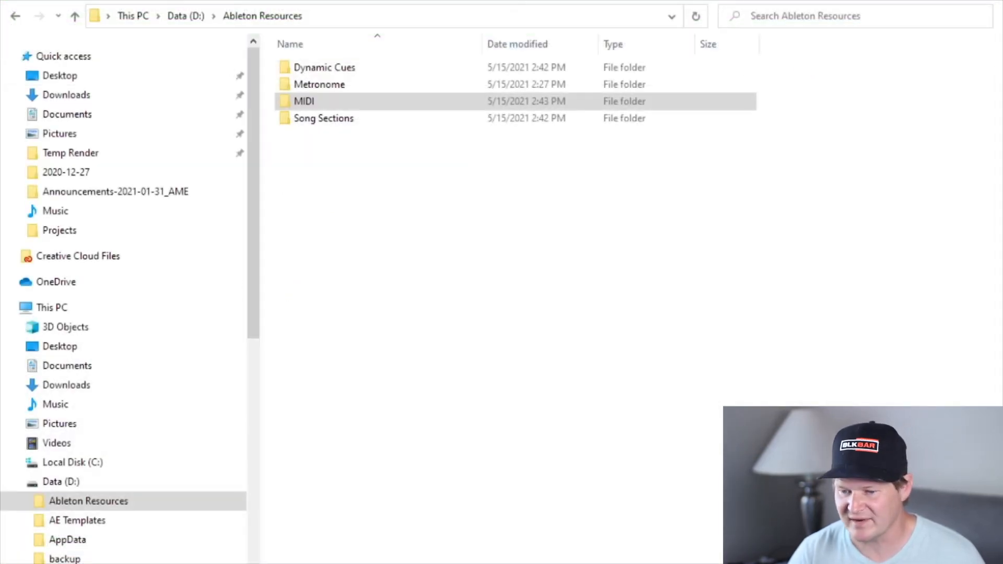
- Extract the Pastor Pads - Pastor Pads - Piano (1).zip archive in the Downloads folder
left_click(78, 386)
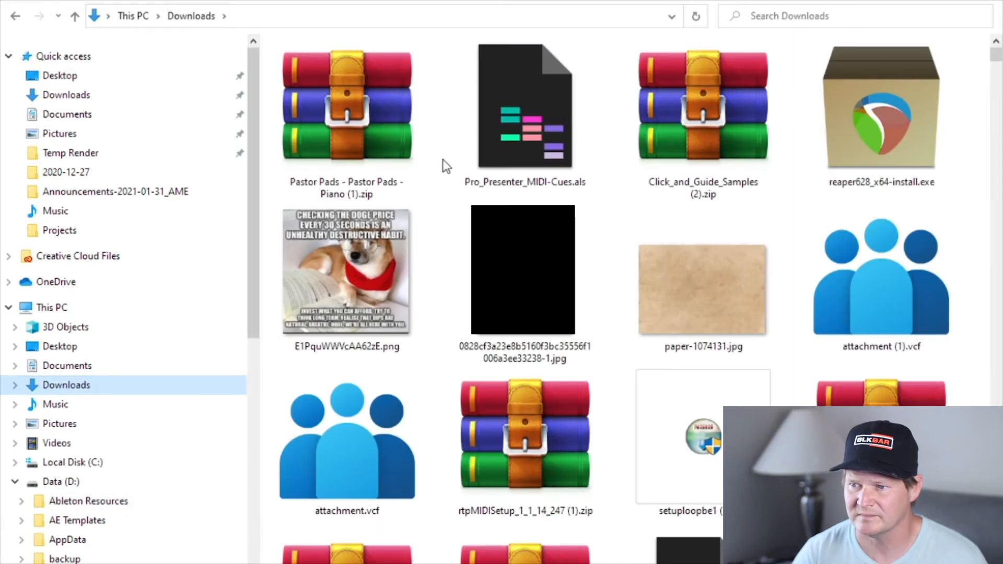
left_click(293, 101)
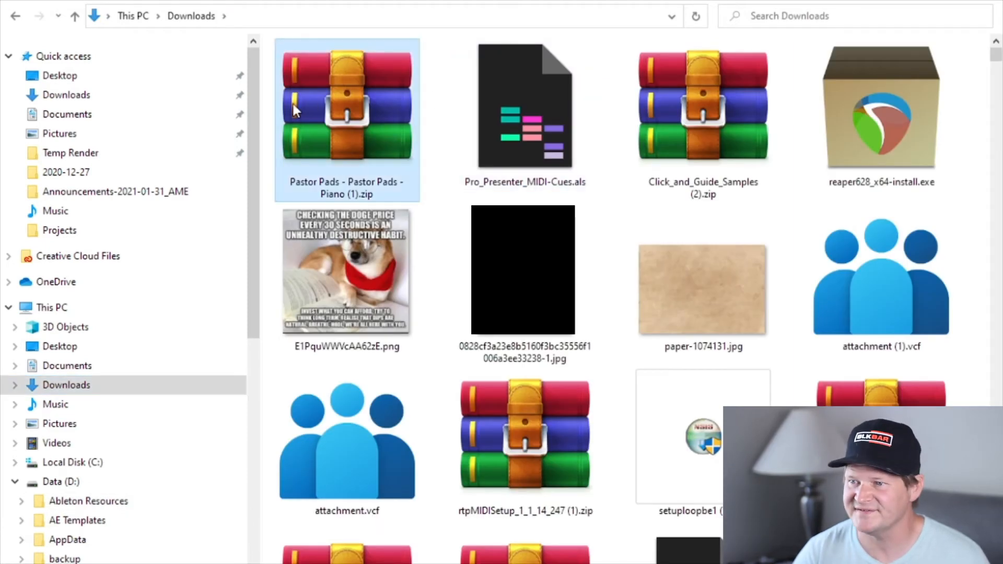
right_click(375, 155)
left_click(582, 208)
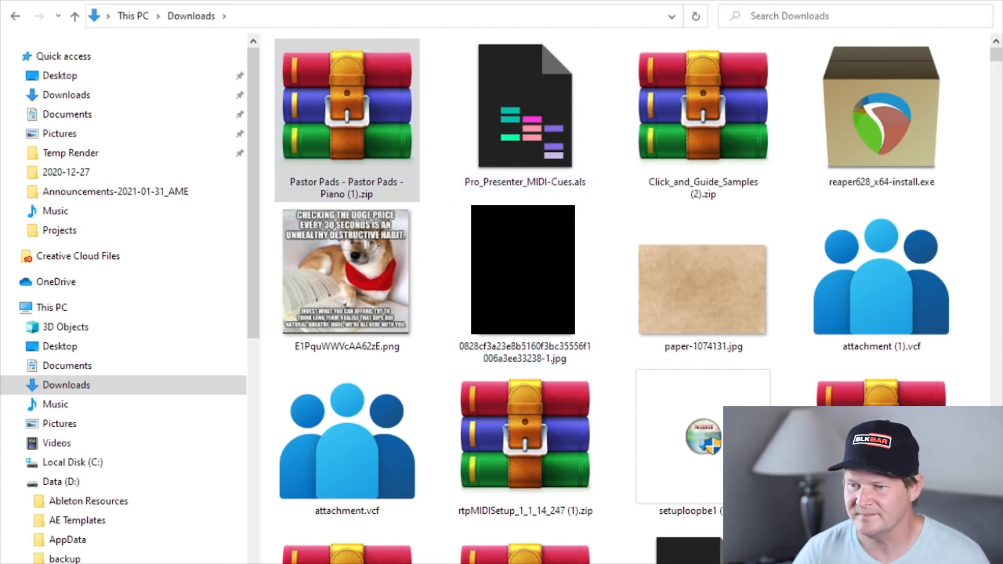
- Open the extracted Pastor Pads - Pastor Pads - Piano (1) folder in Downloads and widen its Name column
scroll(879, 289, "down", 10)
scroll(879, 296, "down", 15)
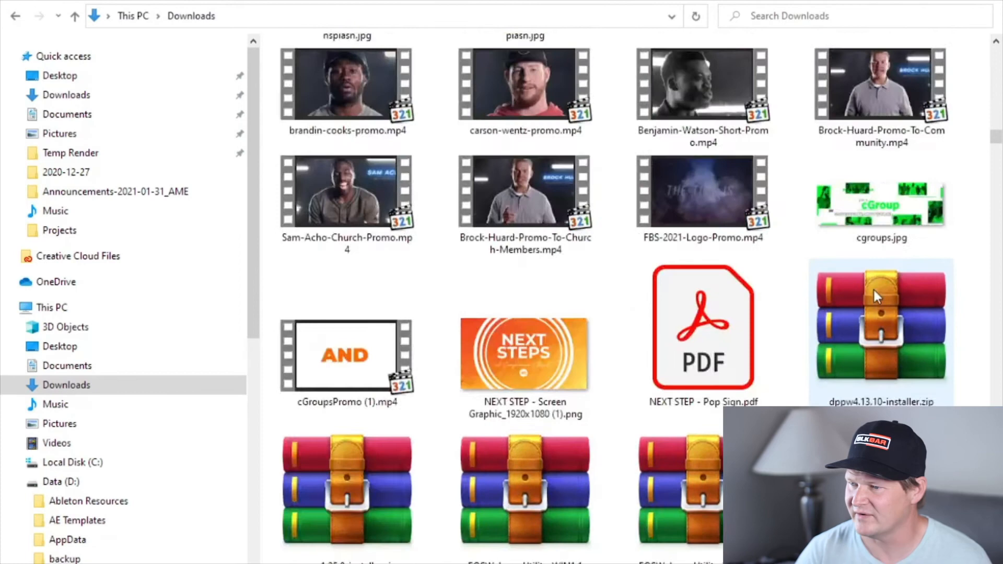
scroll(874, 290, "down", 15)
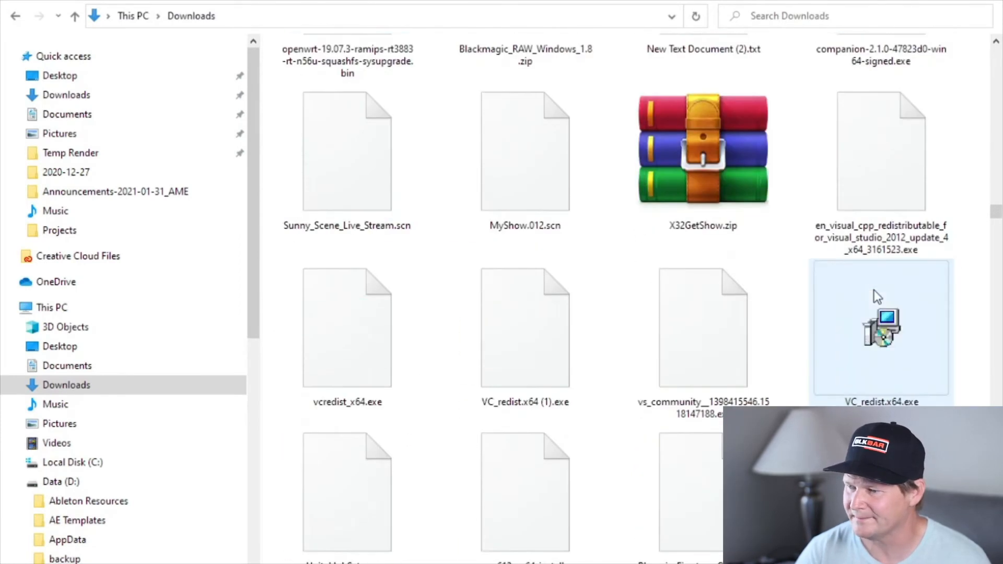
scroll(873, 290, "down", 15)
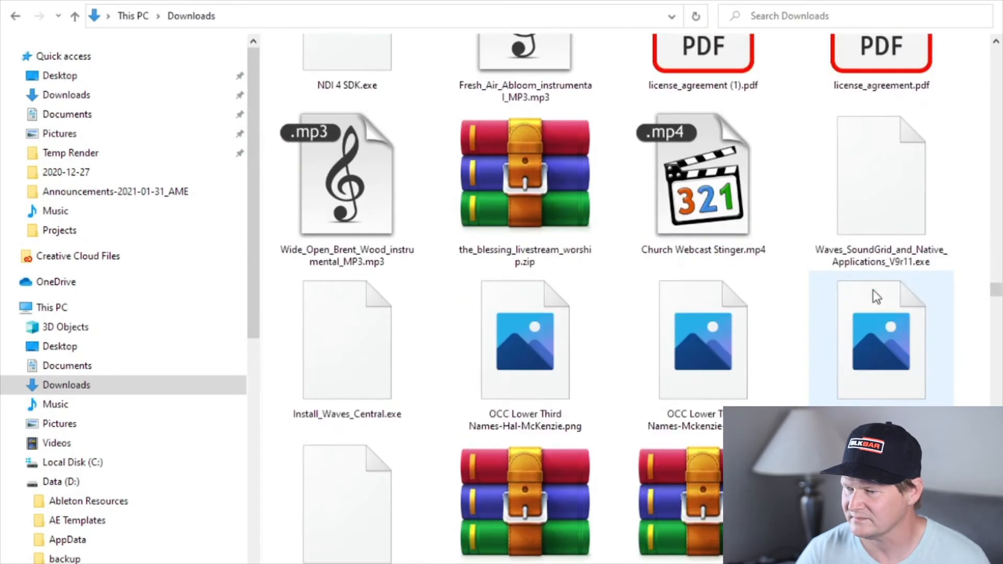
scroll(873, 289, "down", 15)
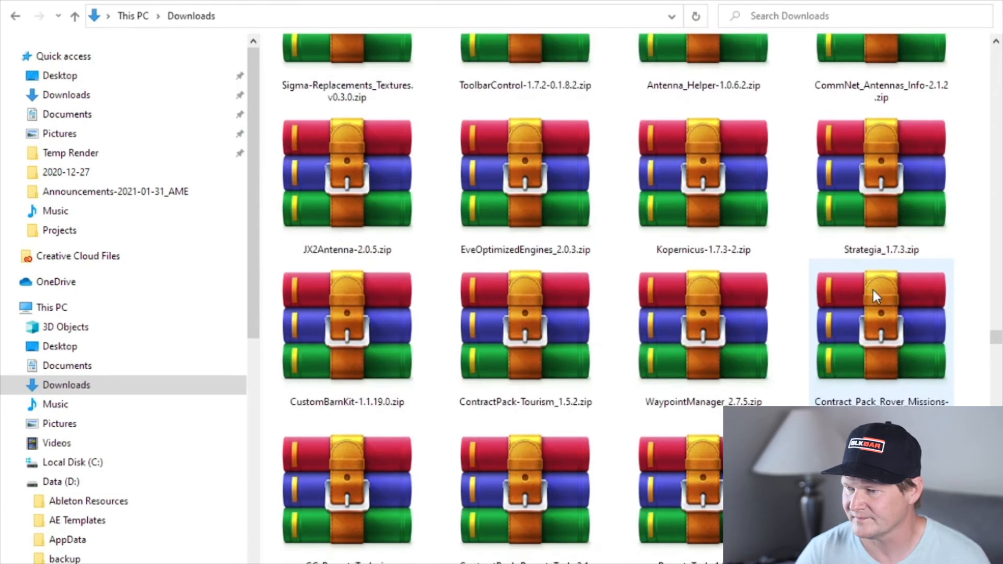
scroll(873, 290, "down", 15)
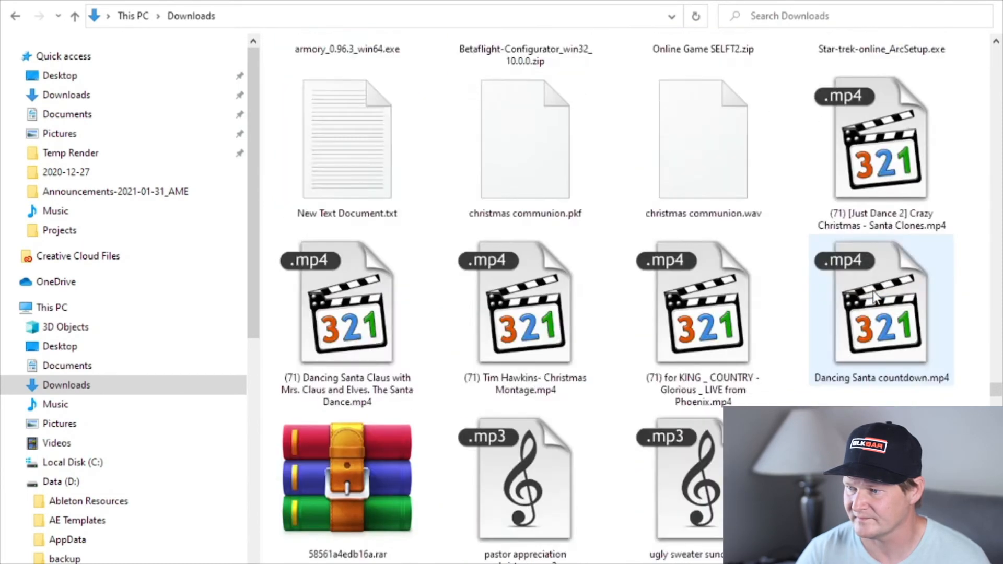
scroll(873, 290, "down", 15)
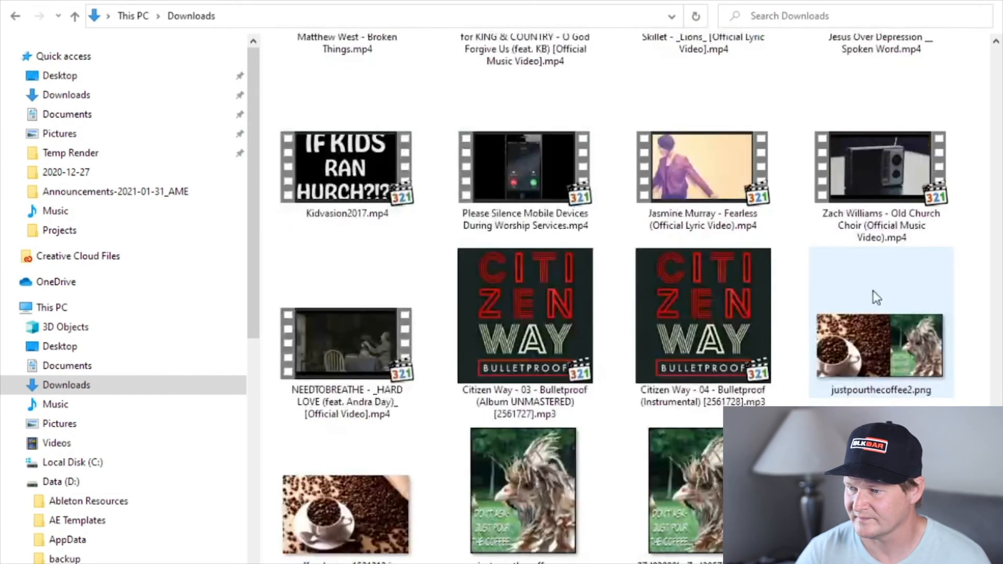
scroll(873, 291, "down", 5)
scroll(873, 291, "up", 15)
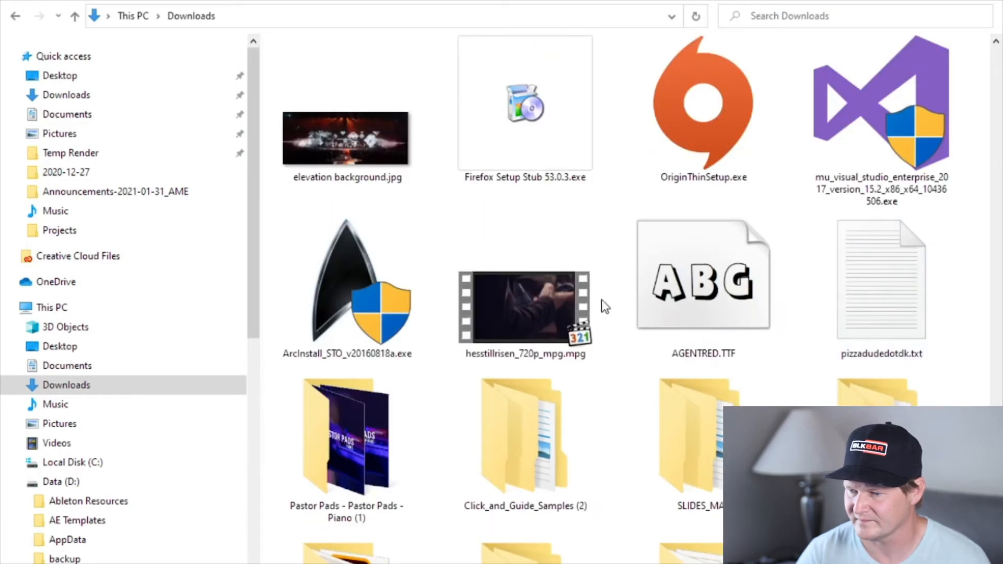
left_click(332, 436)
double_click(332, 436)
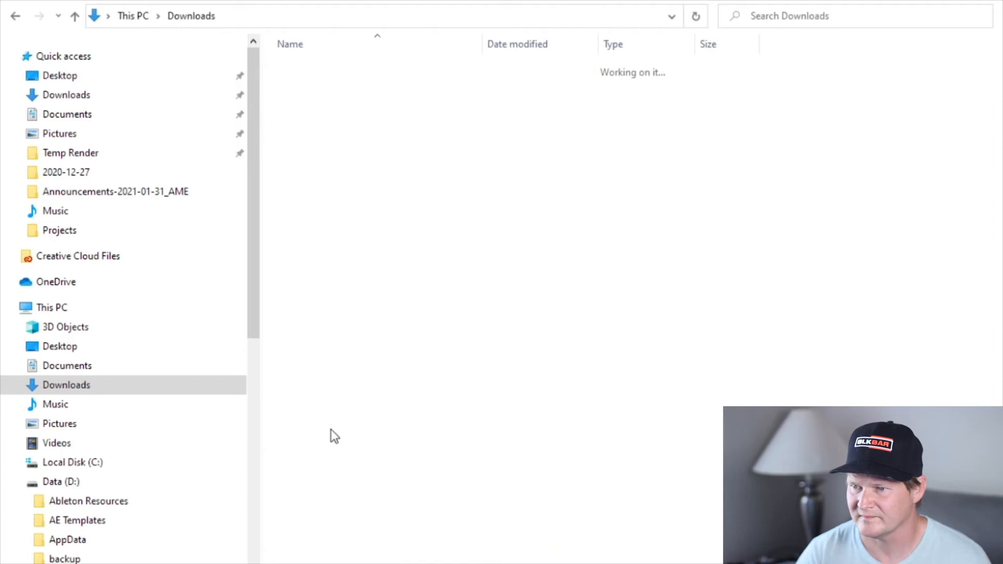
left_click_drag(391, 42, 612, 52)
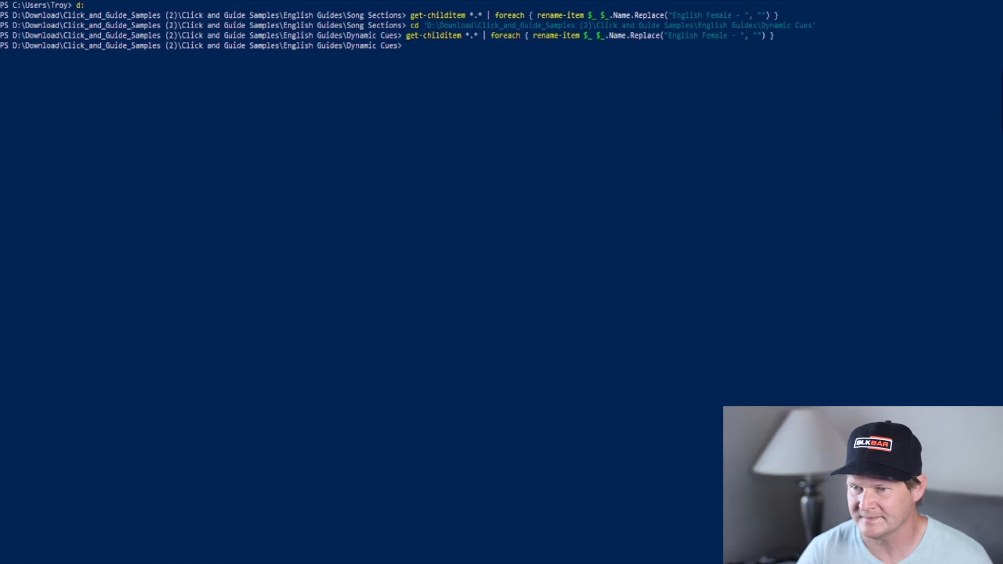
- In PowerShell, recall the last get-childitem rename command and change its file filter to *.mp3
key("Up")
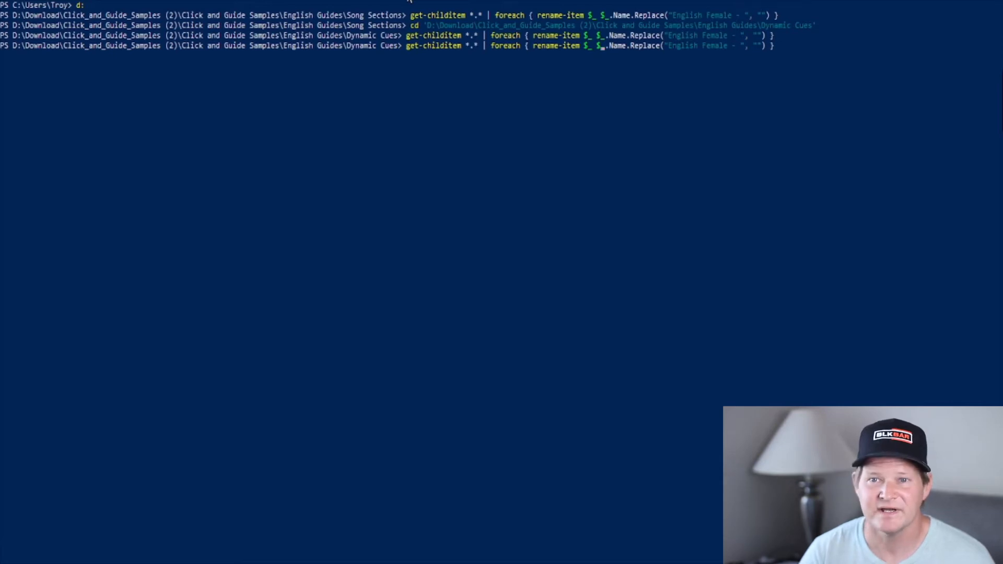
key("Left")
key("Left")
key("BackSpace")
type("mp")
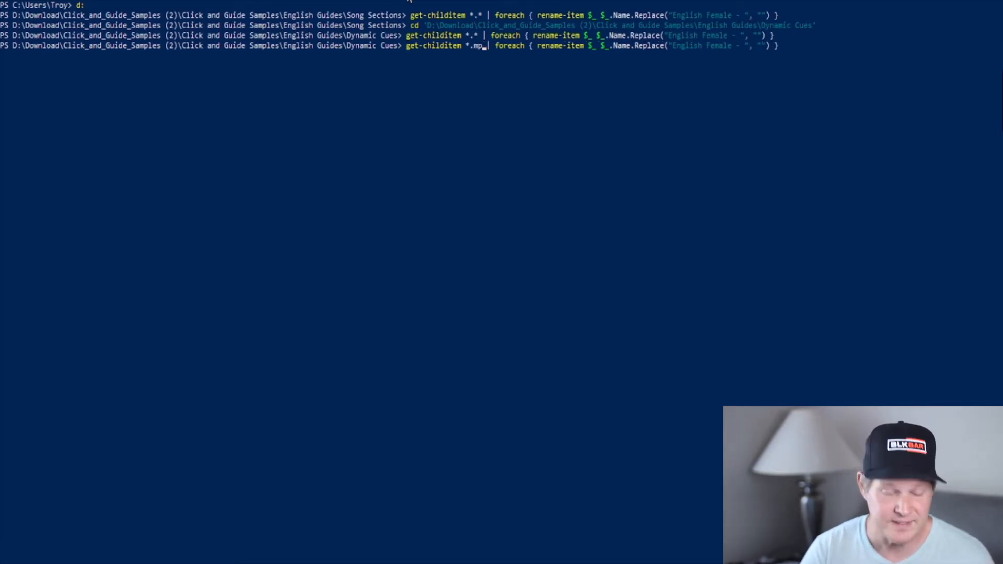
type("3")
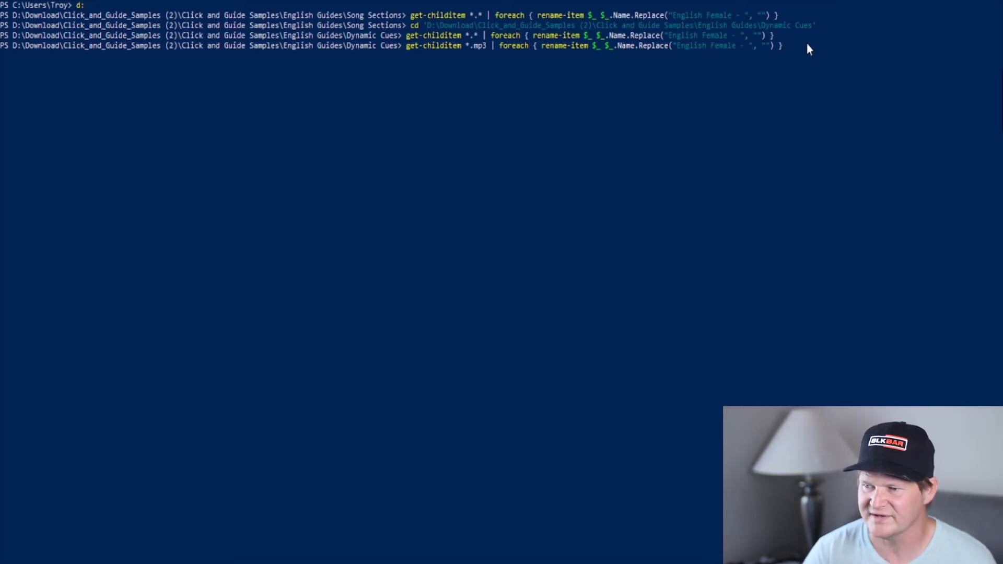
- Change the rename command's search text to "Pastor Pads - Piano " and run it
key("BackSpace")
key("BackSpace")
key("BackSpace")
key("BackSpace")
key("BackSpace")
key("BackSpace")
key("BackSpace")
key("BackSpace")
key("BackSpace")
key("BackSpace")
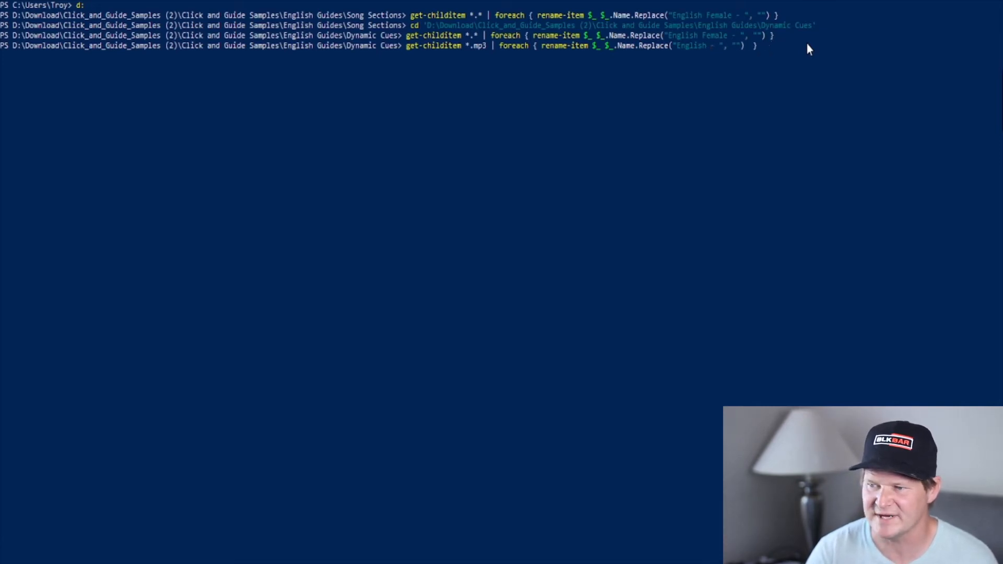
key("BackSpace")
key("BackSpace")
key("BackSpace")
key("BackSpace")
type("Pac")
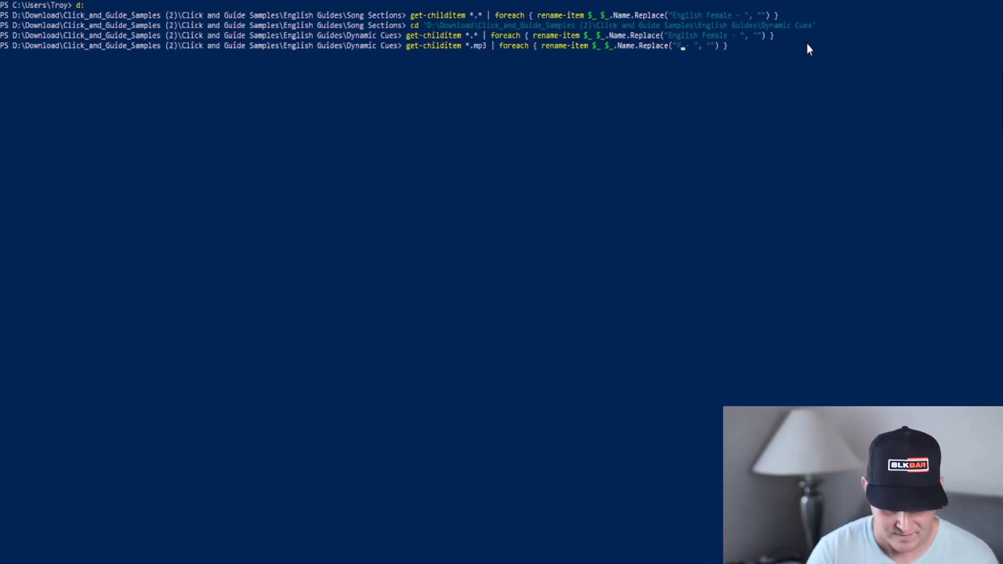
type("tor ")
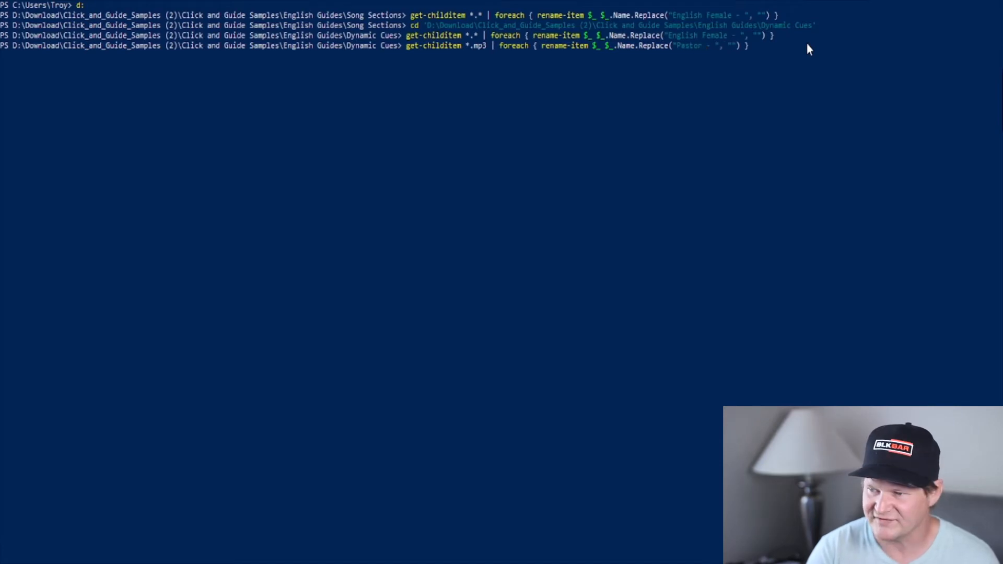
type("Pada")
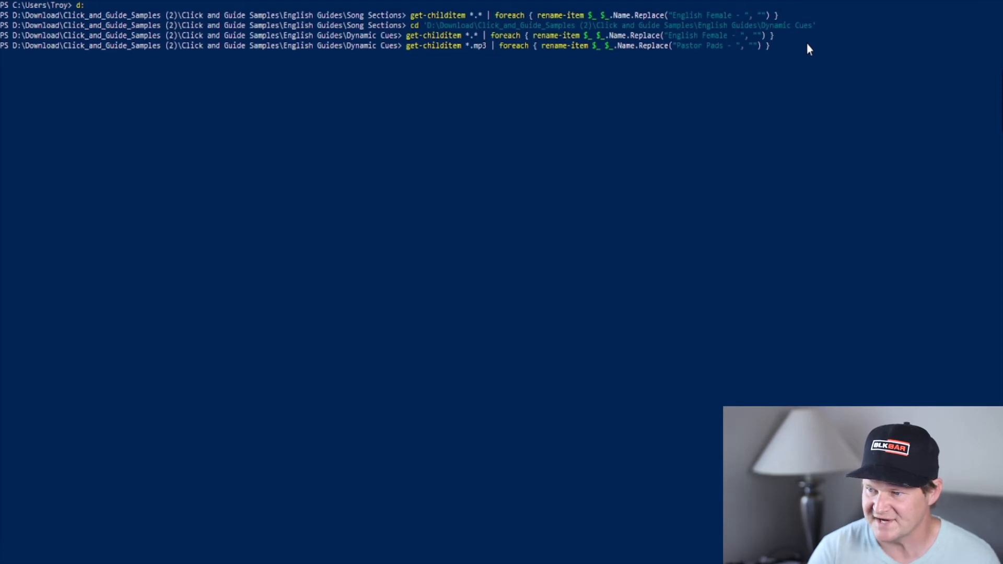
type(" Pi")
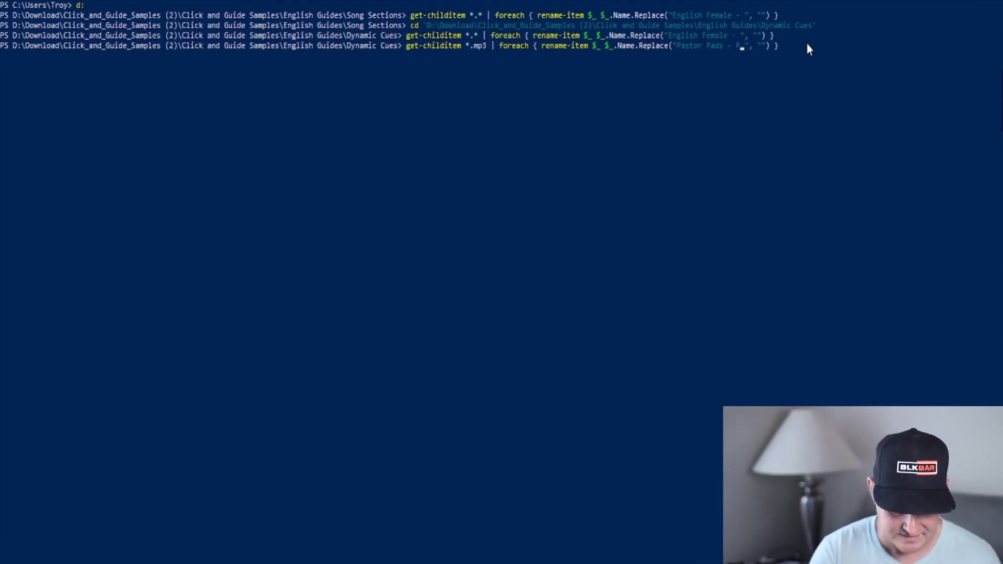
type("ano")
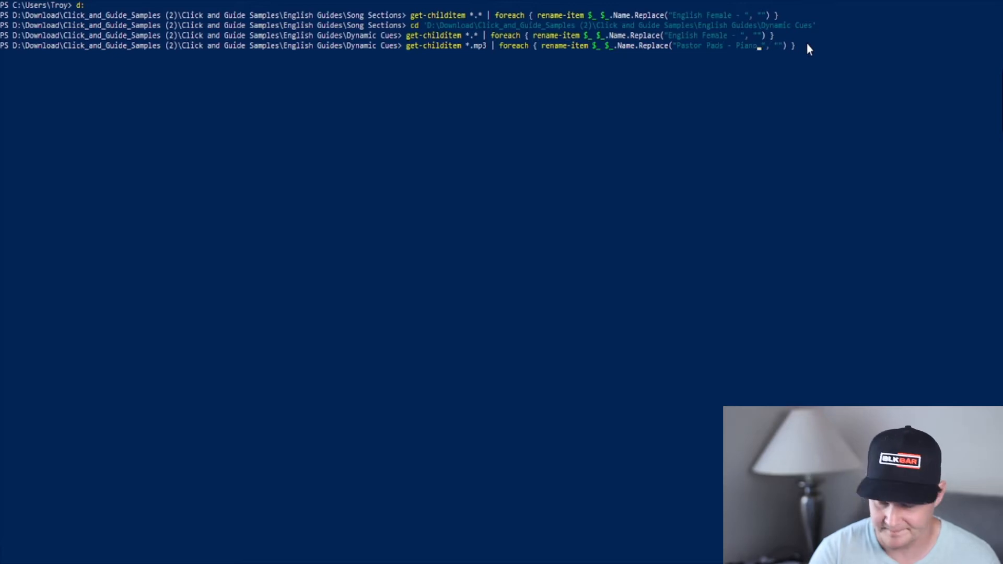
key("Return")
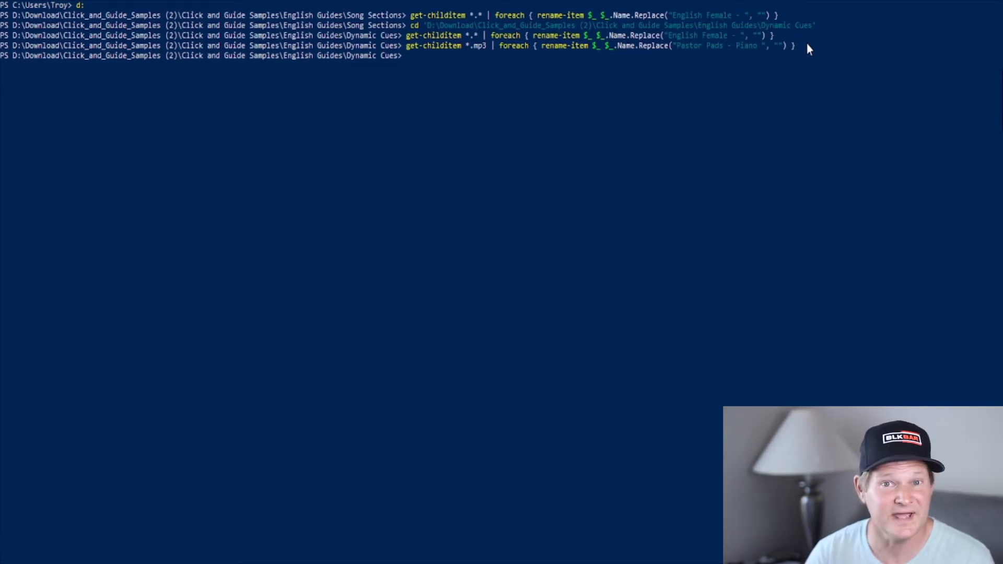
- Change the PowerShell directory to 'D:\Download\Pastor Pads - Pastor Pads - Piano (1)'
key("Up")
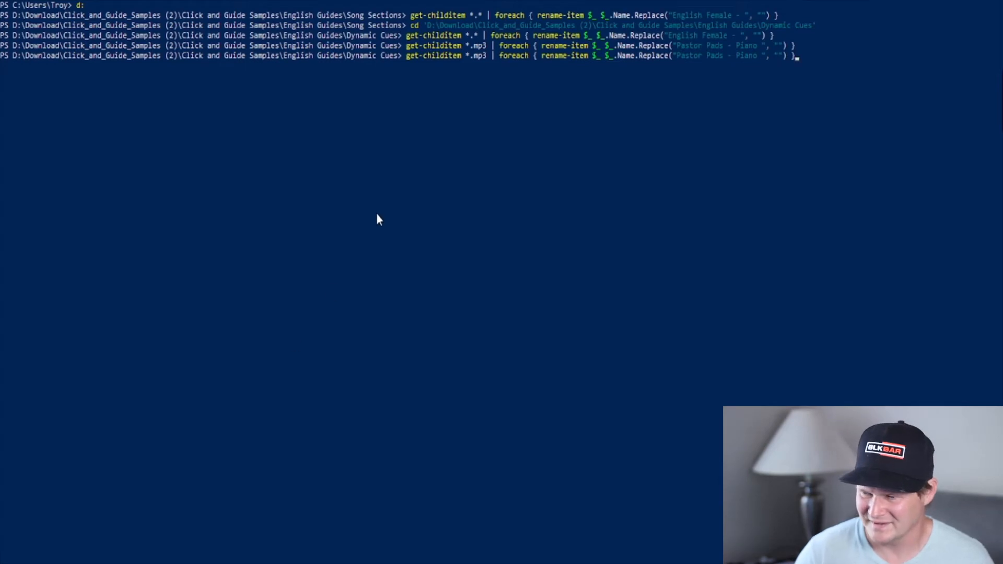
key("Escape")
type("cd '")
type("D:\\Download\\Pastor Pads - Pastor Pads - Piano (1)")
key("Return")
- Rerun the rename command that strips "Pastor Pads - Piano " from the mp3 file names in this folder
key("Up")
key("Up")
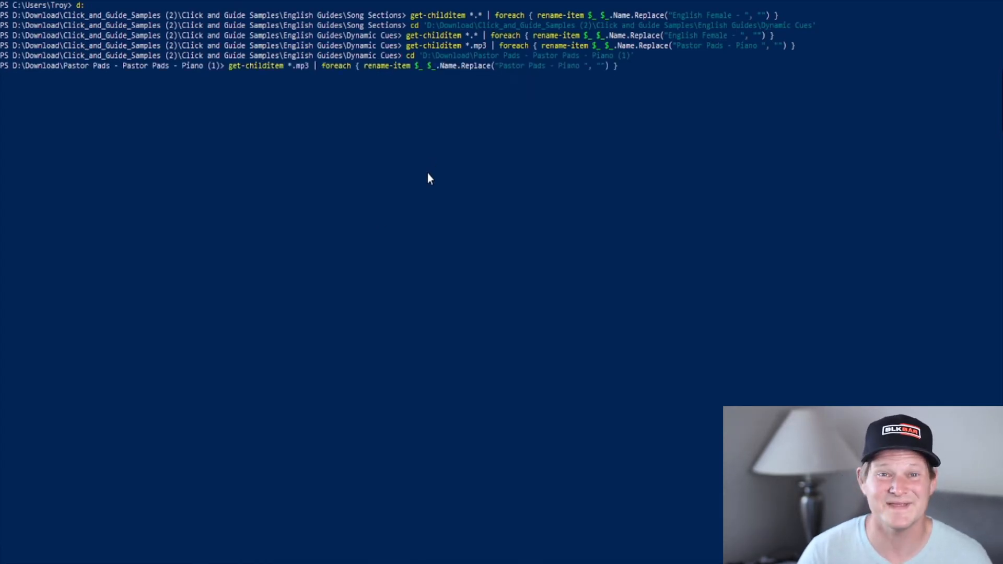
key("Return")
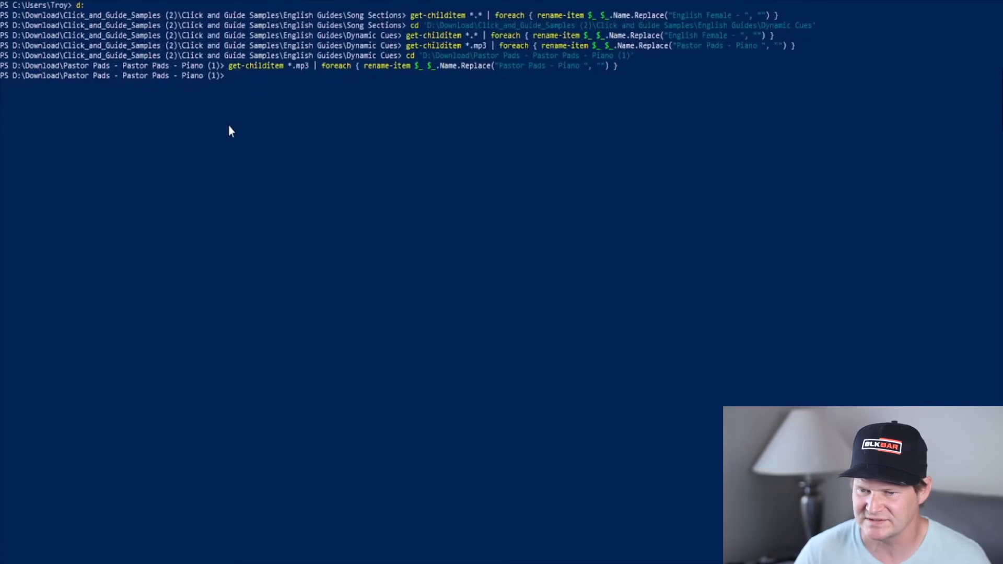
- Recall the mp3 rename command and clear "Pastor Pads - Piano" from its search text
key("Up")
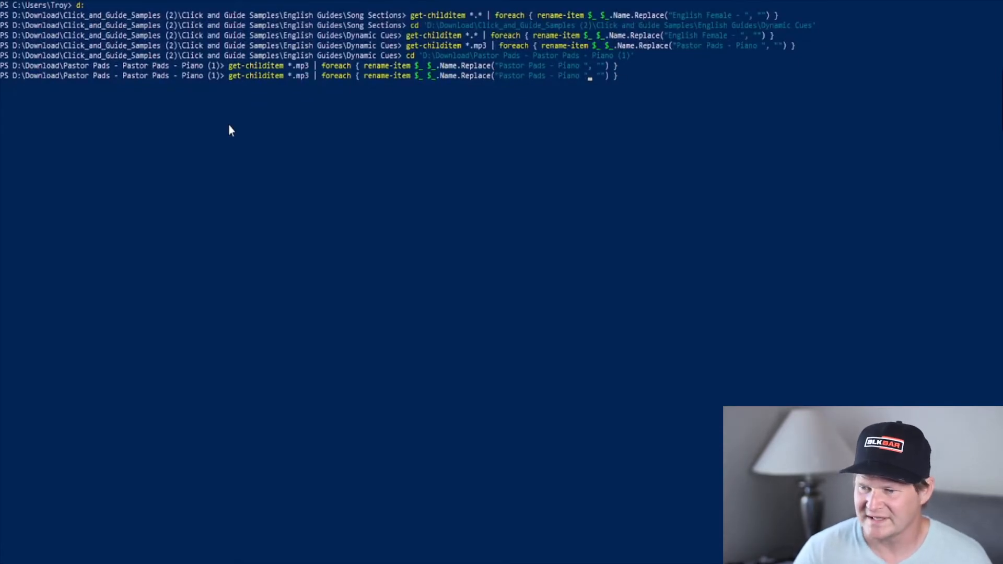
key("Left")
key("Left")
key("Left")
key("Left")
key("Left")
key("Left")
key("Left")
key("Left")
key("BackSpace")
key("BackSpace")
key("BackSpace")
key("BackSpace")
key("BackSpace")
key("BackSpace")
key("BackSpace")
key("BackSpace")
key("BackSpace")
key("BackSpace")
key("BackSpace")
key("BackSpace")
key("BackSpace")
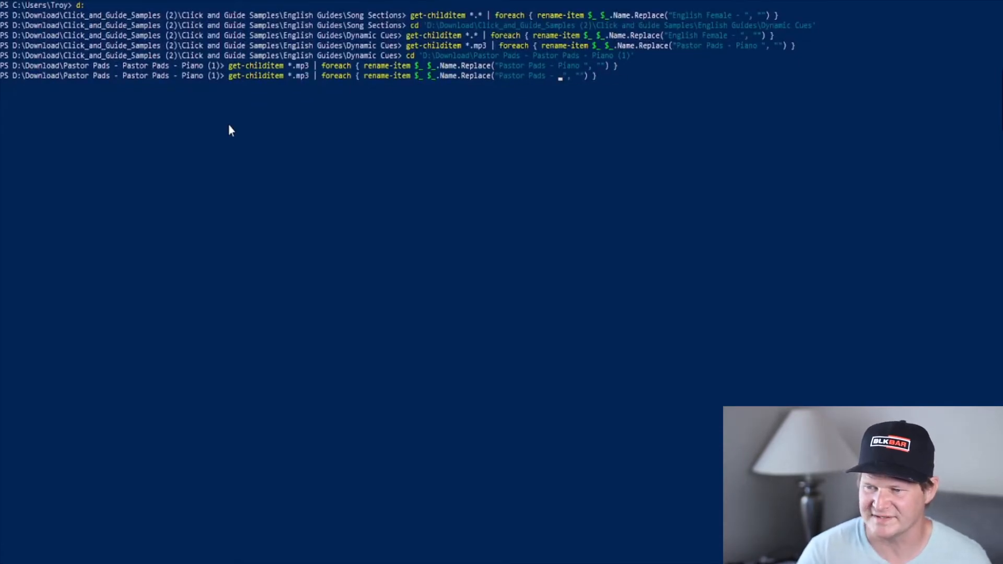
key("BackSpace")
key("BackSpace")
key("BackSpace")
key("BackSpace")
key("BackSpace")
key("BackSpace")
key("BackSpace")
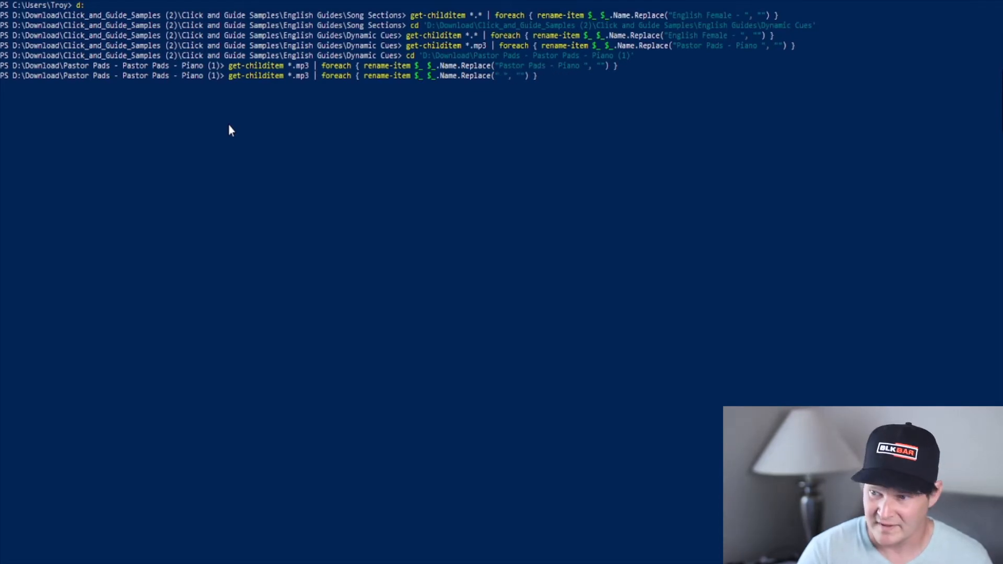
- Set the rename command to replace " - - " with "-" in the mp3 file names and run it
type("- -")
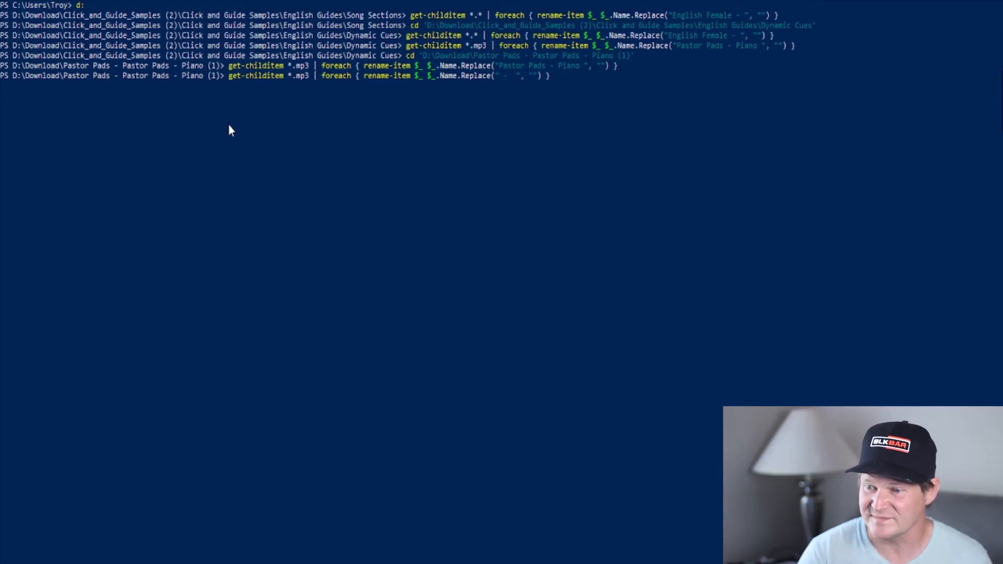
key("Right")
key("Right")
key("Right")
key("Right")
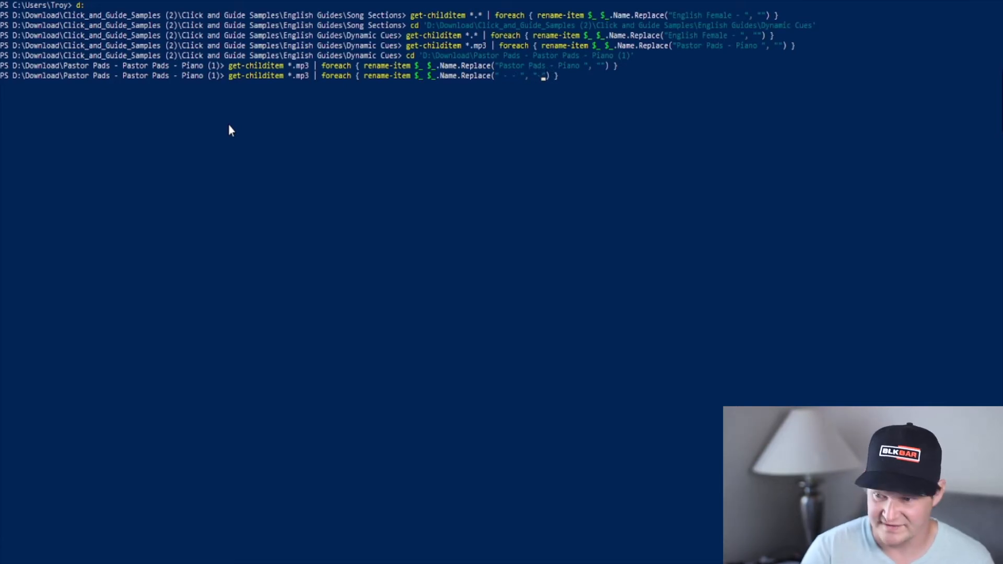
key("Return")
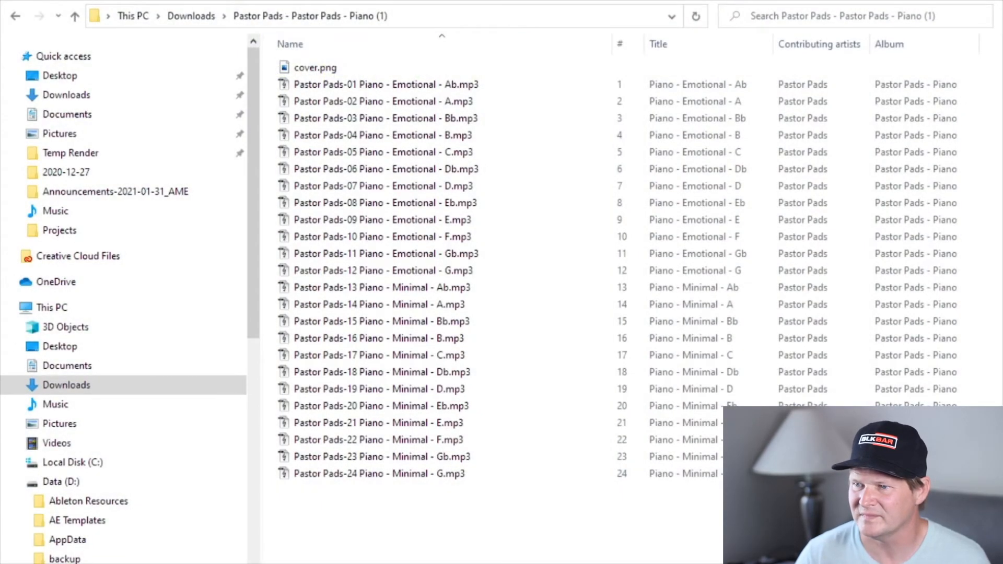
- Copy the Pastor Pads - Pastor Pads - Piano (1) folder from Downloads into Ableton Resources on Data (D:)
left_click(384, 86)
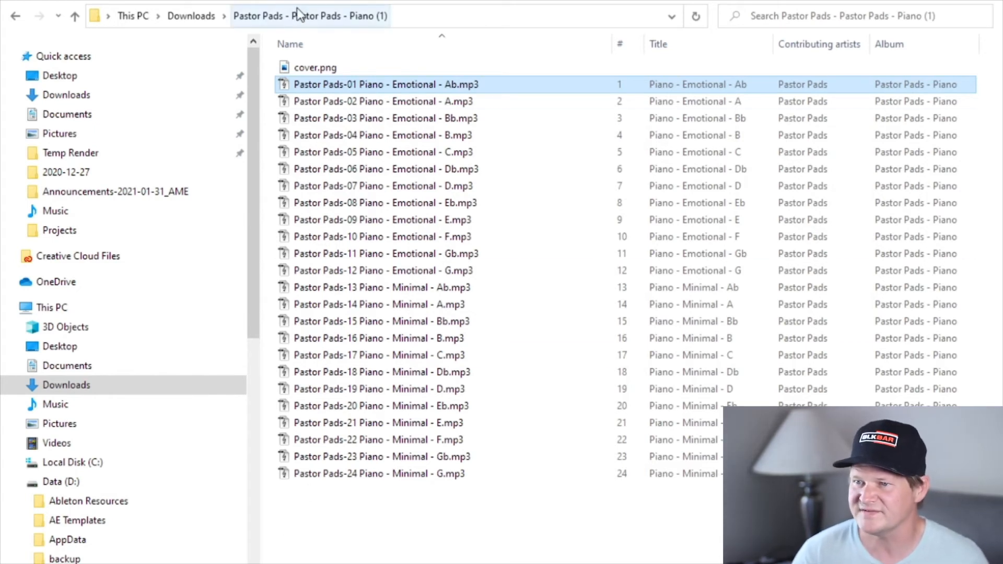
left_click(199, 14)
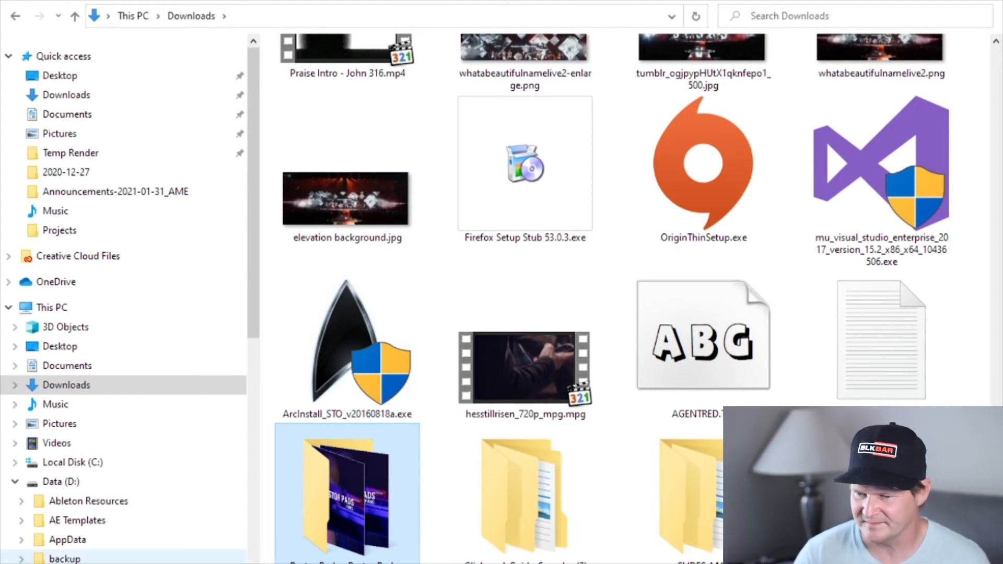
scroll(94, 519, "down", 1)
left_click(97, 459)
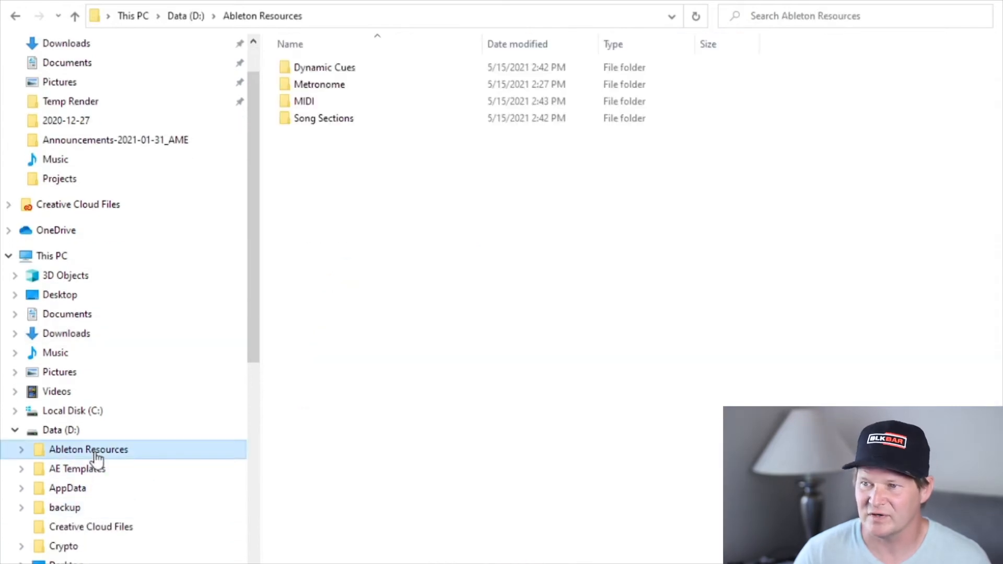
left_click(337, 175)
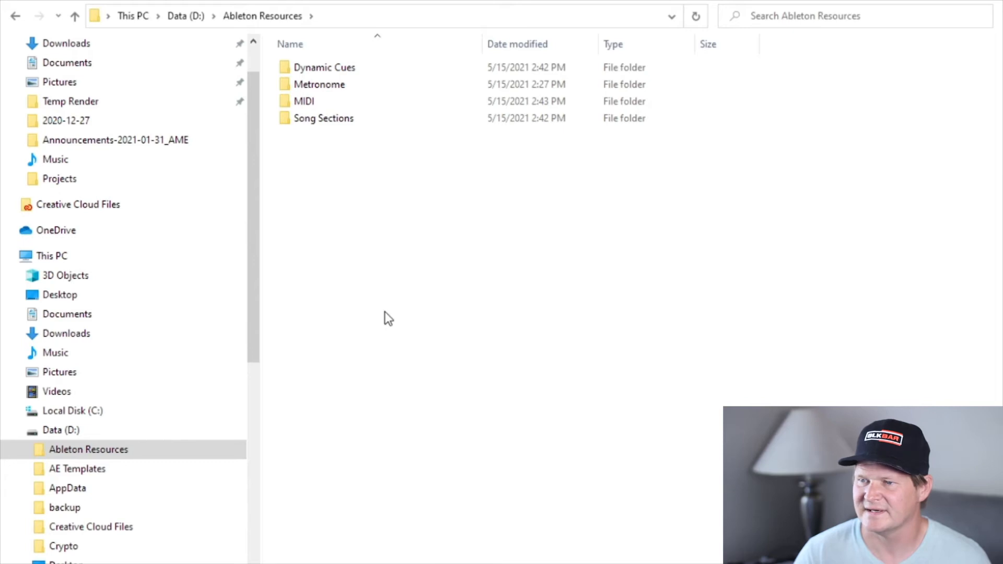
key("ctrl+v")
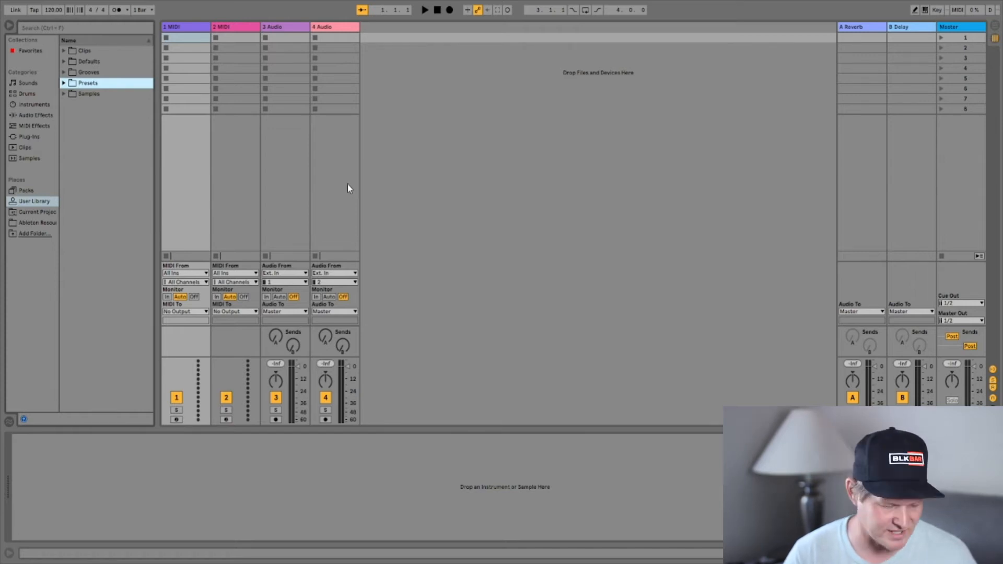
- In Ableton Live, switch to Arrangement View and show the contents of the Ableton Resources place in the browser
key("Tab")
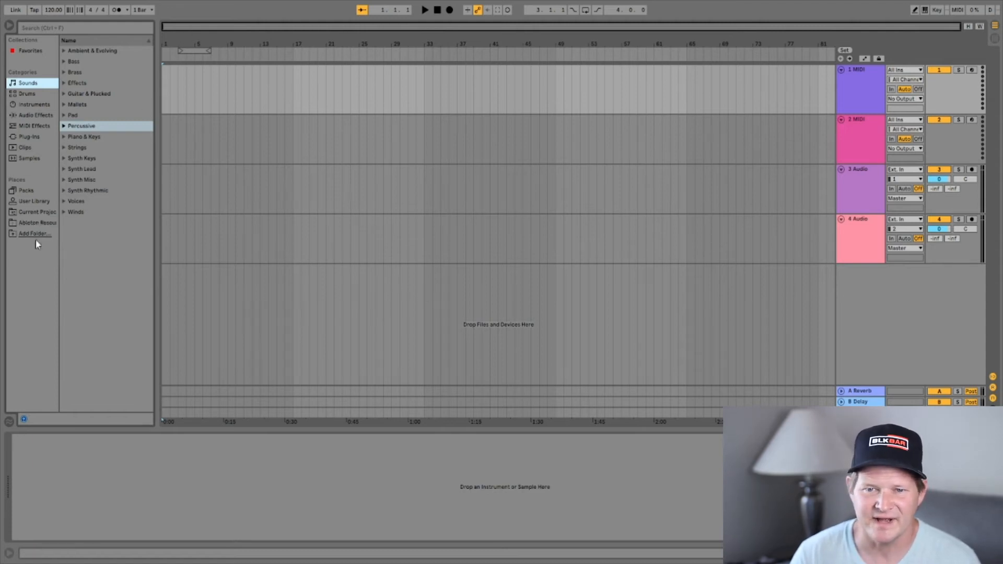
left_click(32, 223)
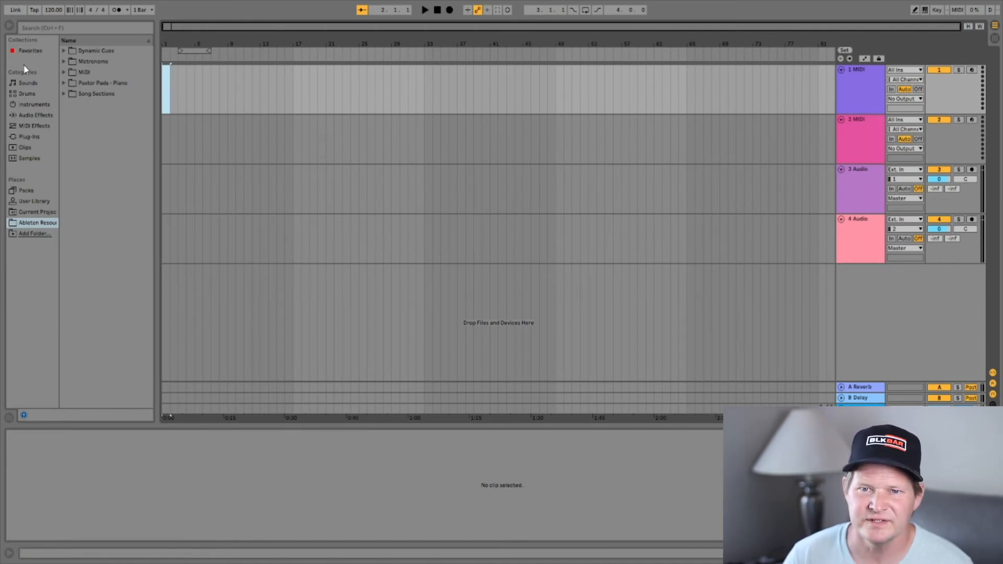
- Load an empty Drum Rack from the Drums category onto the 1 MIDI track
left_click(27, 93)
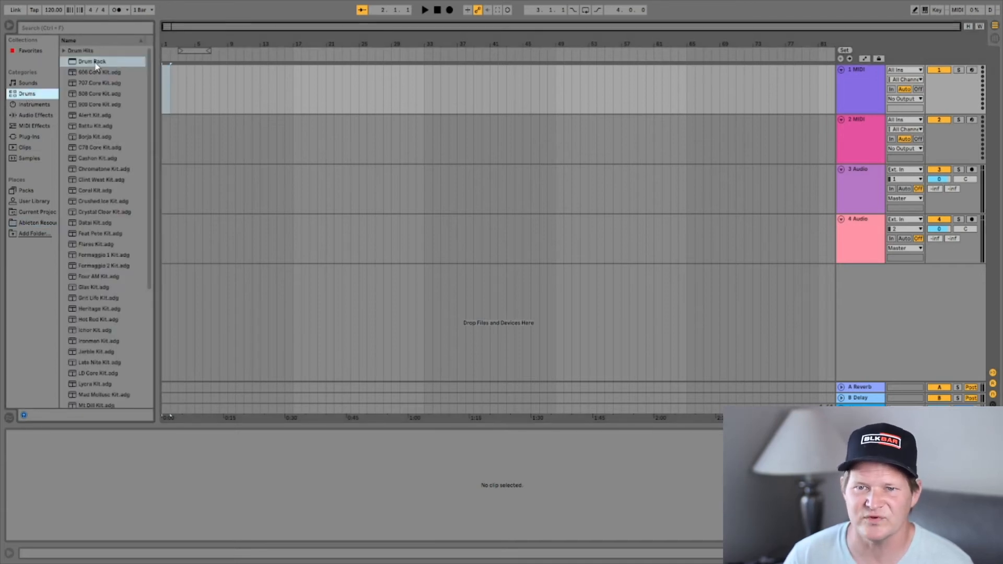
left_click_drag(96, 66, 585, 97)
left_click_drag(714, 115, 857, 95)
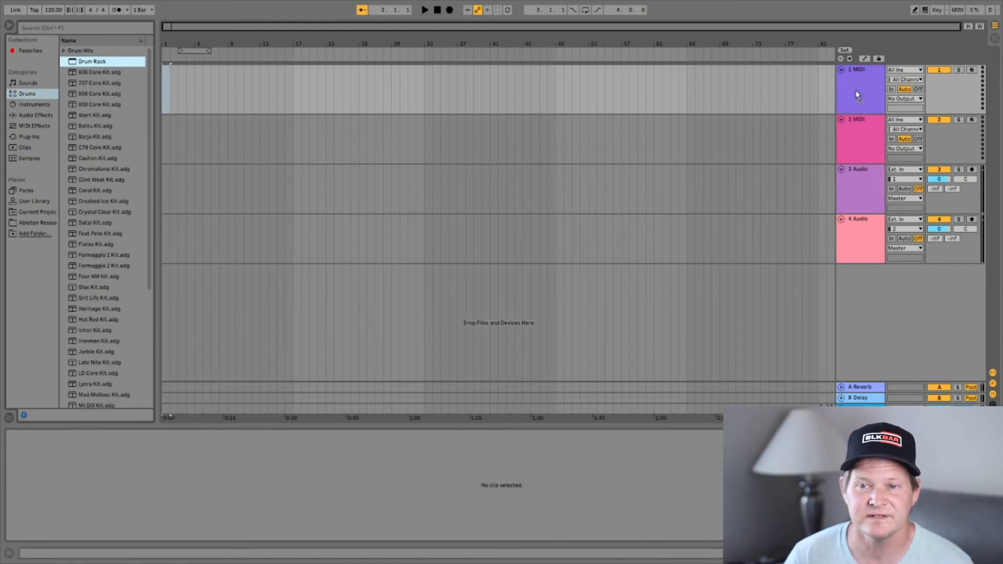
left_click_drag(857, 95, 856, 89)
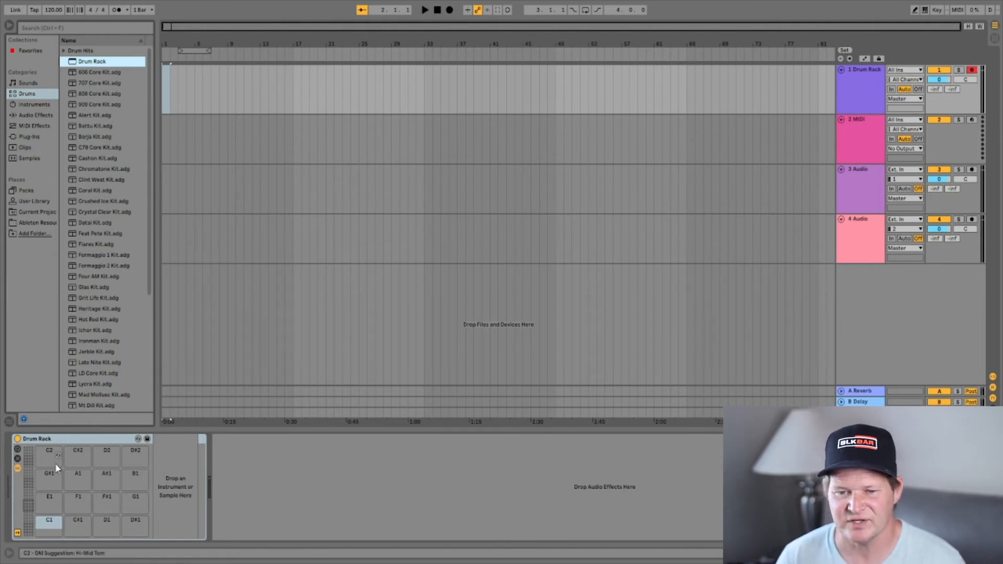
- Place 1.wav, 2.wav, 3.wav and 4.wav from the Song Sections folder on Drum Rack pads E8, F8, F#8 and G8
scroll(55, 463, "down", 9)
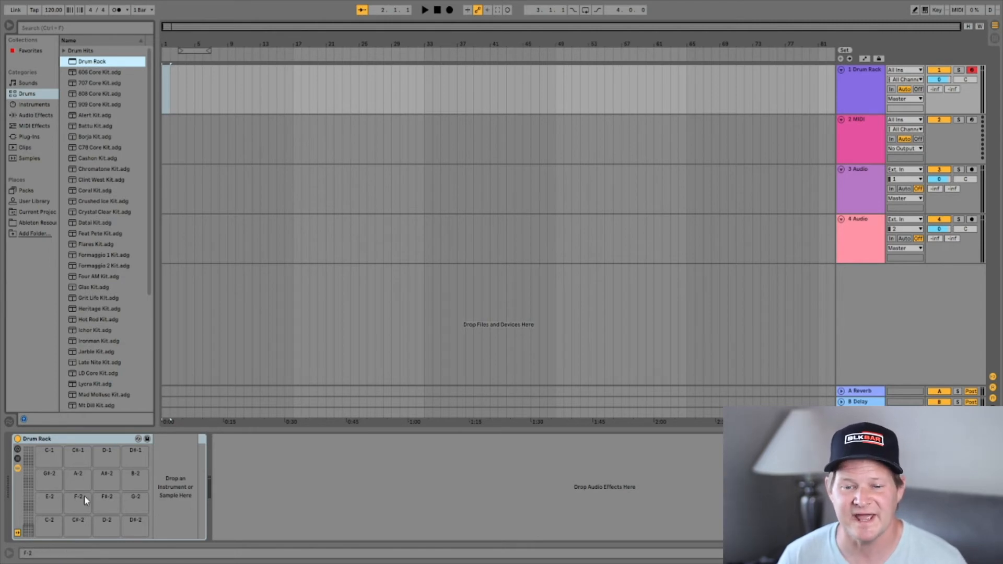
scroll(68, 514, "up", 20)
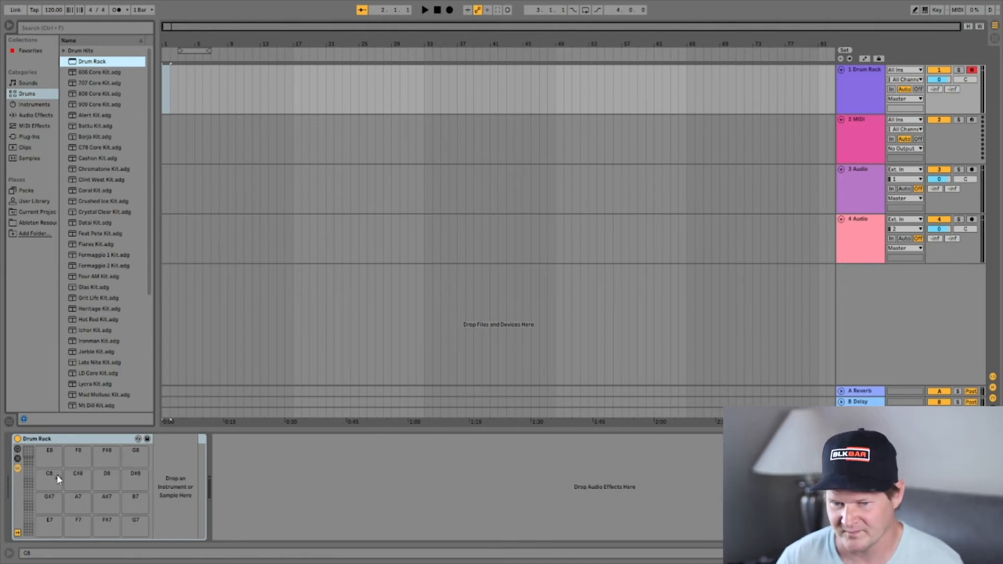
left_click(39, 224)
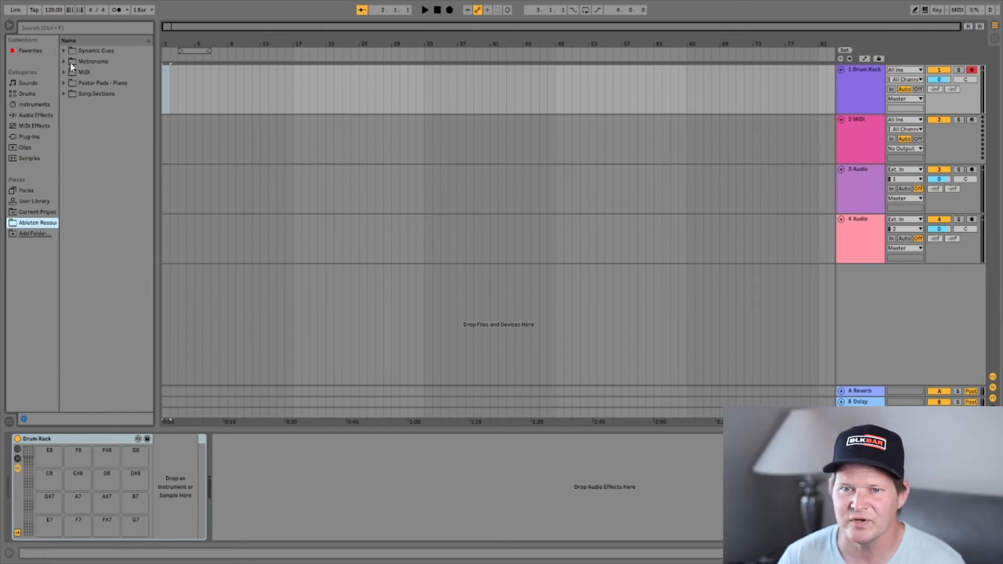
left_click(65, 93)
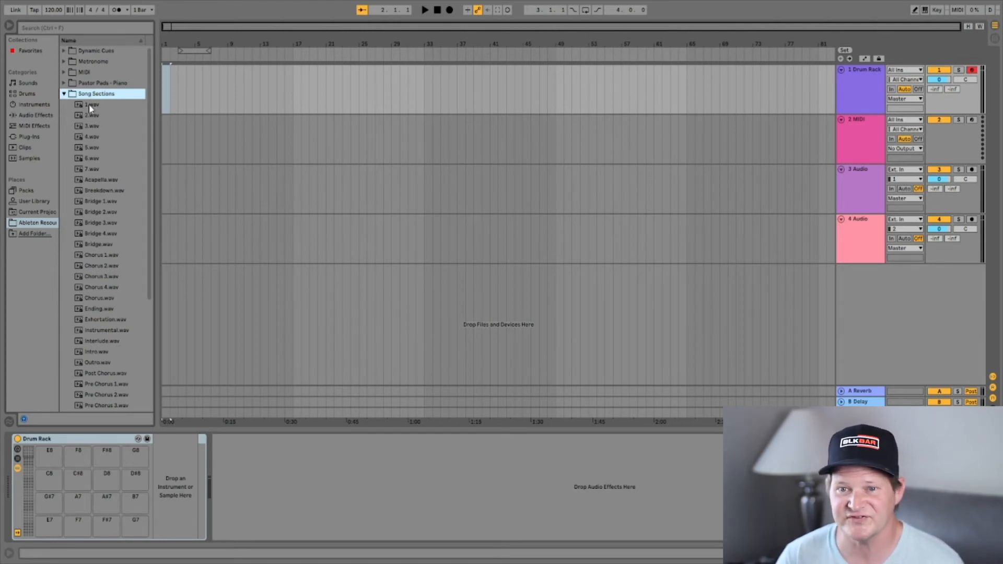
left_click(80, 103)
left_click_drag(75, 209, 52, 460)
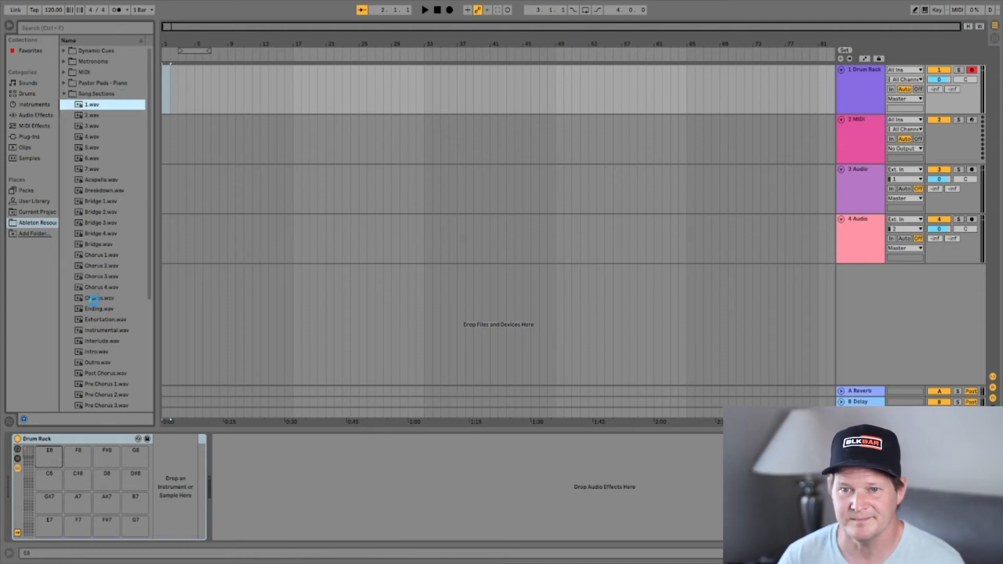
left_click_drag(91, 116, 85, 464)
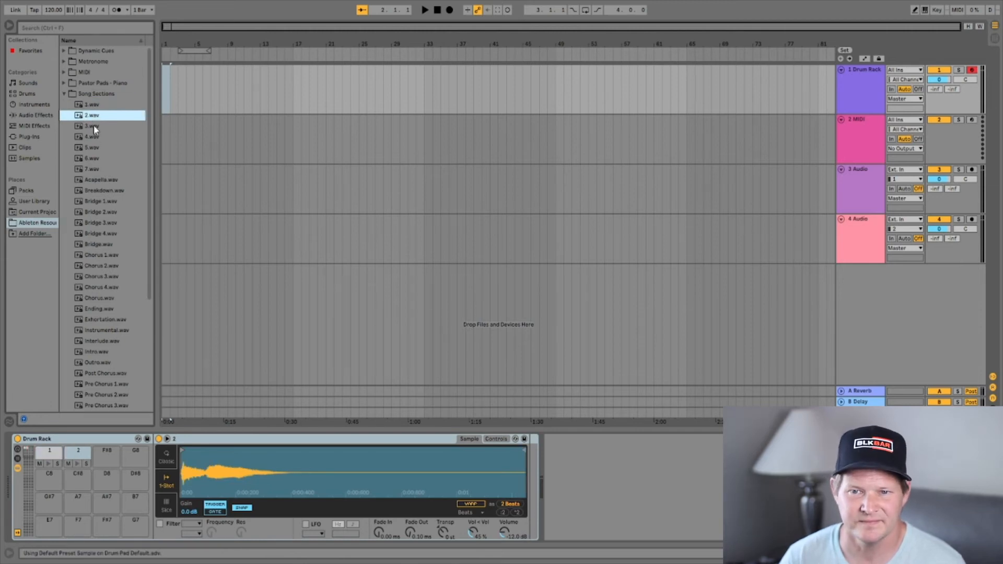
left_click_drag(93, 124, 108, 462)
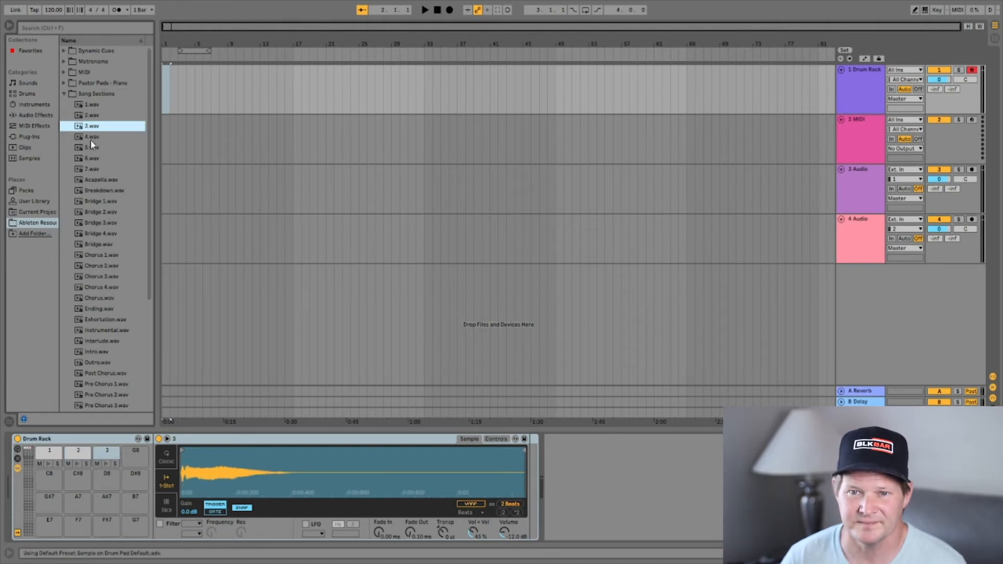
left_click_drag(90, 136, 142, 461)
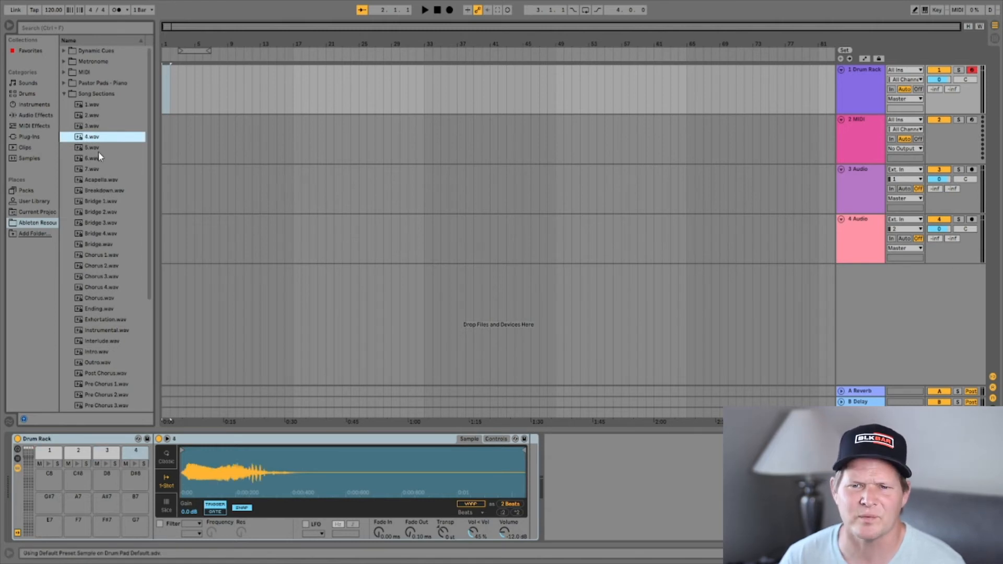
- Assign 5.wav, 6.wav, 7.wav and the following Song Sections samples, including Bridge, Chorus and Ending, to the free pads from C8 downward
left_click_drag(98, 149, 49, 480)
left_click_drag(94, 158, 78, 480)
left_click_drag(94, 169, 107, 480)
left_click_drag(99, 245, 49, 503)
left_click_drag(99, 298, 78, 501)
left_click_drag(100, 308, 136, 502)
left_click_drag(101, 284, 78, 524)
left_click_drag(98, 306, 136, 525)
- Fill the following pads with the Interlude, Intro, Outro, Pre Chorus, Refrain, Tag, Turnaround, Verse 1 to Verse 4 and Verse samples
left_click_drag(99, 335, 53, 472)
left_click_drag(95, 357, 78, 478)
left_click_drag(104, 368, 107, 477)
left_click_drag(99, 389, 49, 501)
scroll(100, 387, "down", 2)
left_click_drag(100, 363, 107, 500)
left_click_drag(96, 406, 136, 501)
scroll(108, 366, "up", 2)
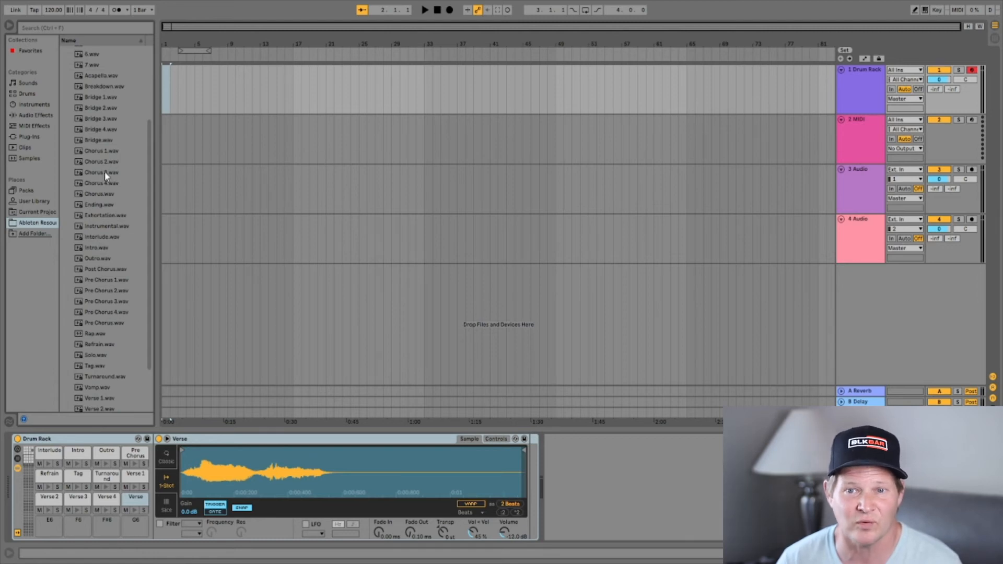
- Add the numbered Bridge samples and Chorus 1 to Chorus 4 to the next free Drum Rack pads
left_click_drag(101, 108, 127, 501)
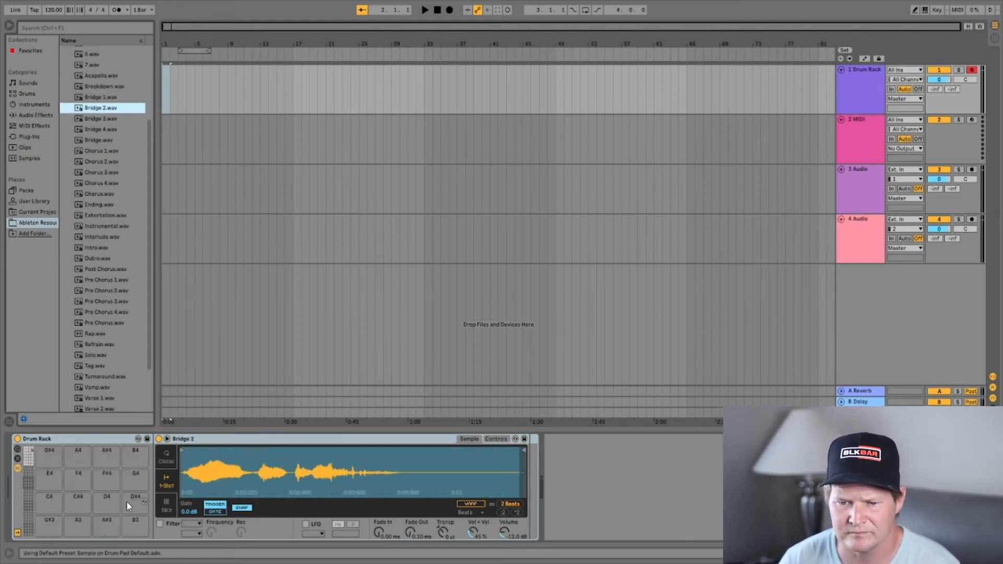
scroll(126, 501, "up", 4)
left_click_drag(101, 118, 49, 453)
left_click_drag(101, 130, 78, 453)
left_click_drag(101, 151, 107, 453)
left_click_drag(102, 162, 135, 453)
left_click_drag(101, 173, 50, 477)
left_click_drag(101, 183, 78, 476)
- Add the remaining Song Sections samples, from Exhortation.wav through Verse 6.wav, to the next pads and collapse the folder
left_click_drag(105, 216, 107, 476)
left_click_drag(106, 313, 135, 499)
left_click_drag(95, 334, 78, 522)
left_click_drag(96, 356, 107, 522)
scroll(112, 366, "down", 3)
left_click_drag(100, 384, 135, 523)
left_click_drag(100, 395, 50, 454)
left_click(63, 94)
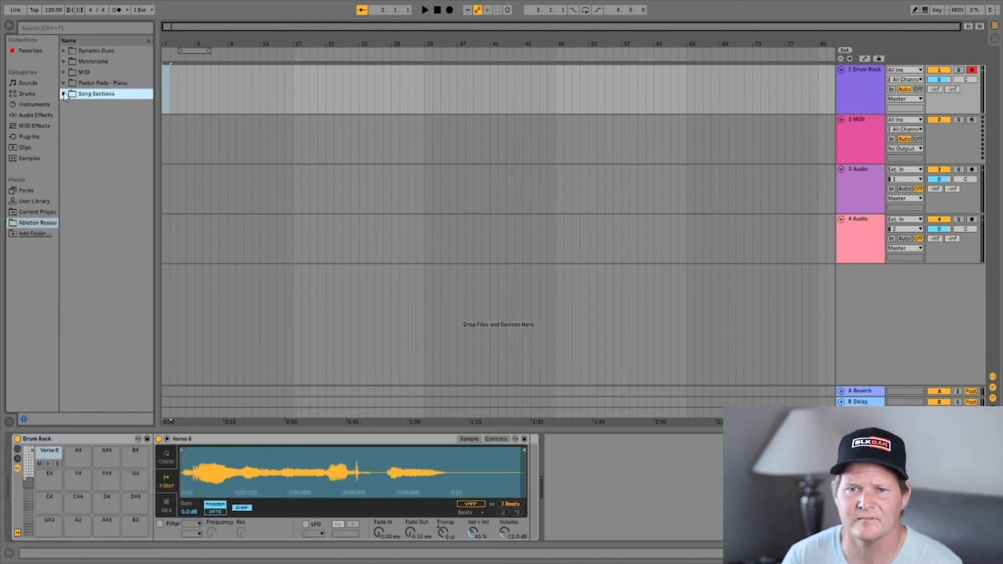
- Expand the Dynamic Cues folder and add its samples from Ad Lib.wav through Drums In.wav to the next free pads
left_click(64, 50)
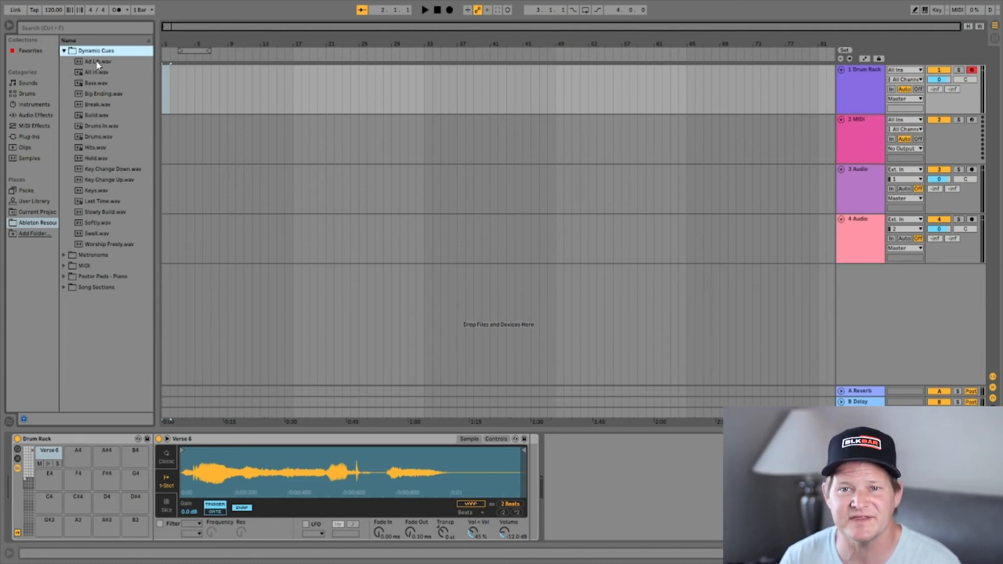
left_click_drag(96, 62, 107, 453)
left_click_drag(99, 84, 136, 453)
left_click_drag(102, 94, 49, 474)
left_click_drag(100, 104, 78, 476)
left_click_drag(98, 115, 106, 475)
left_click_drag(102, 126, 49, 498)
- Assign the remaining Dynamic Cues samples to the following pads, ending with Softly, Swell and Worship Freely
left_click_drag(96, 148, 107, 498)
left_click_drag(110, 170, 135, 498)
left_click_drag(109, 180, 50, 521)
key("Delete")
left_click_drag(96, 191, 107, 521)
scroll(106, 486, "down", 4)
left_click_drag(105, 212, 50, 453)
left_click_drag(98, 233, 107, 455)
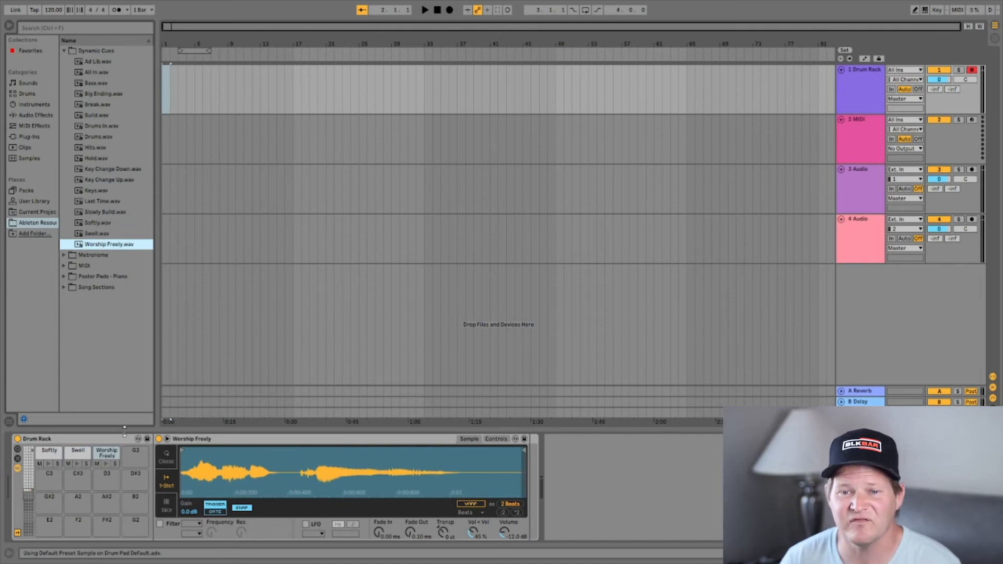
- Place MetronomeUp.wav on pad D-2 and Metronome.wav on pad D#-2 from the Metronome folder
scroll(110, 473, "down", 10)
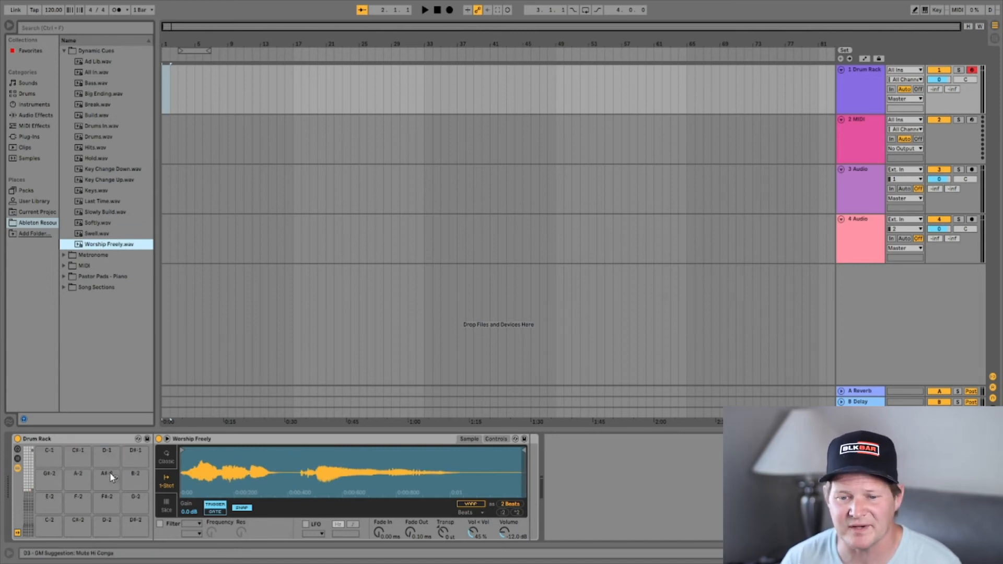
left_click(63, 255)
left_click_drag(101, 84, 106, 524)
left_click_drag(98, 73, 135, 524)
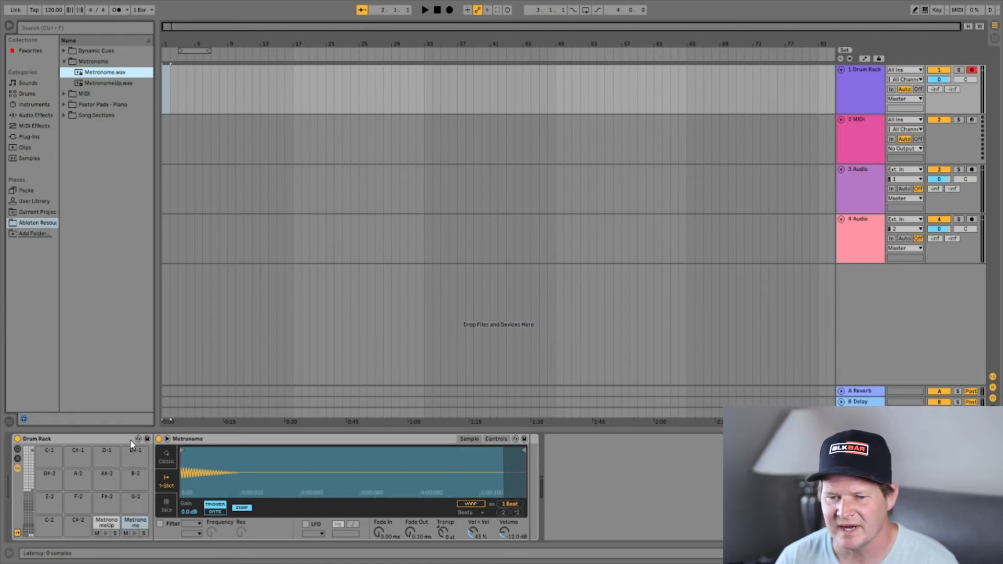
- Save the Drum Rack as a User Library preset named MIDI CLICK GUIDE
left_click(148, 440)
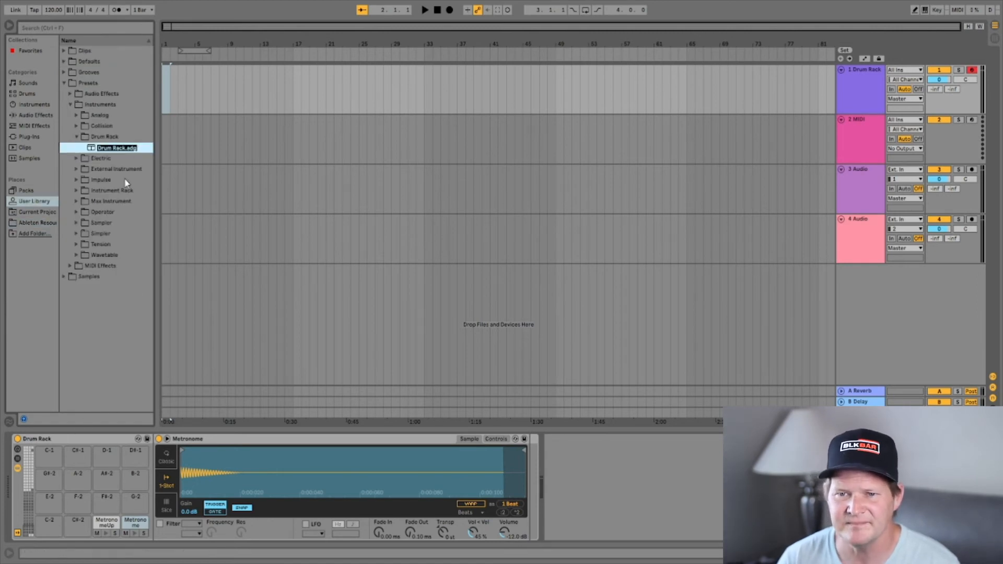
double_click(127, 150)
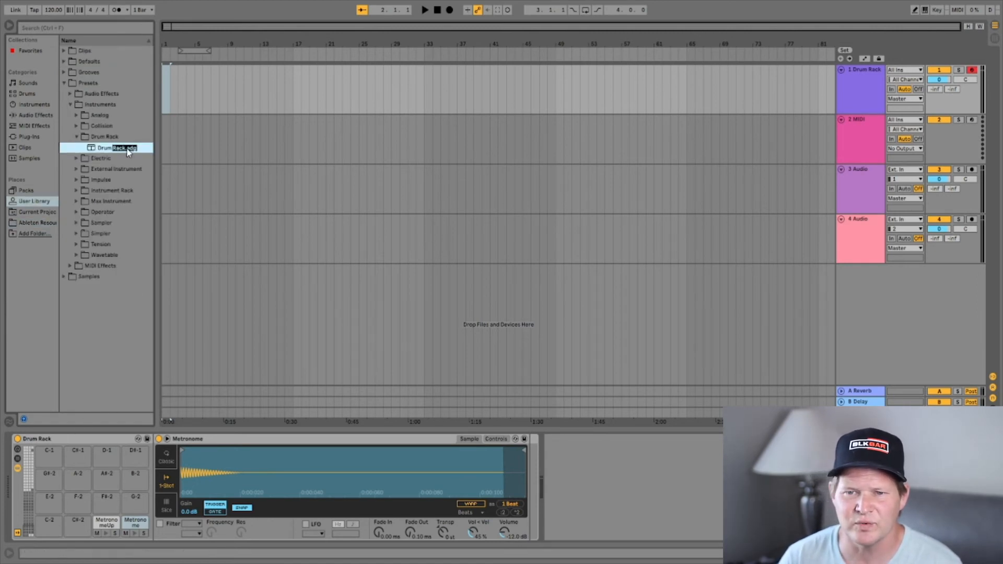
key("BackSpace")
key("BackSpace")
key("BackSpace")
key("BackSpace")
key("BackSpace")
key("BackSpace")
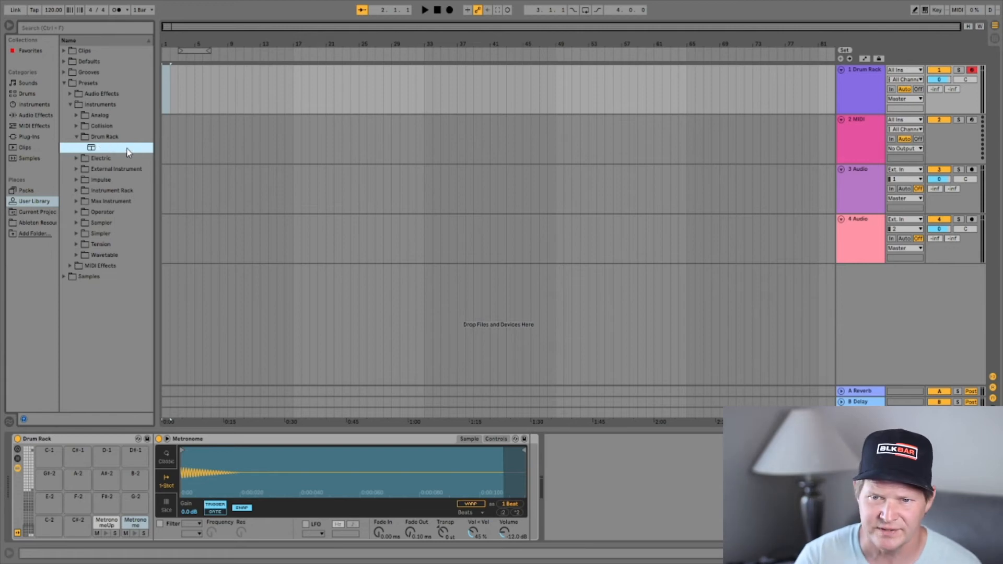
type("MIDI")
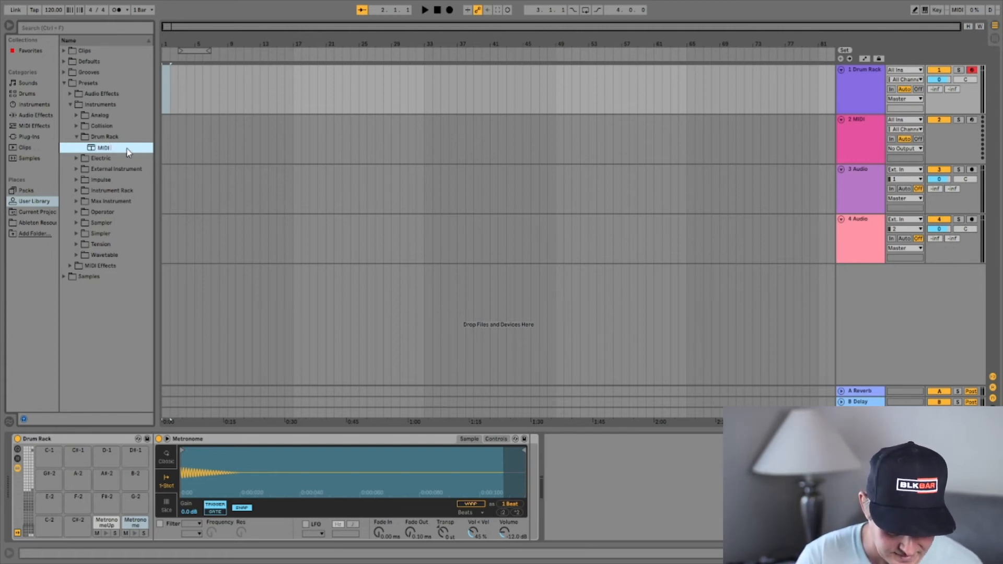
type(" CLICK")
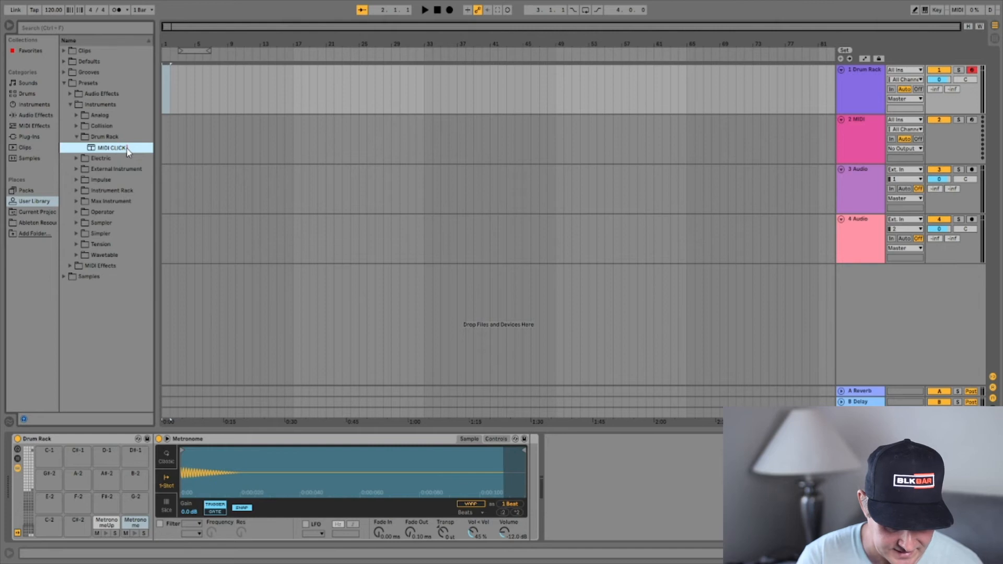
type(" GUI")
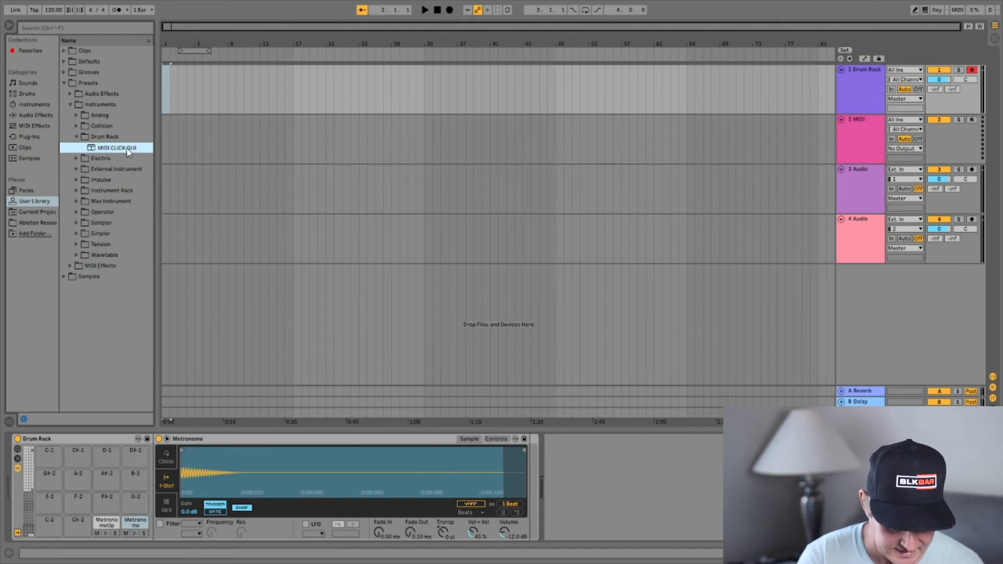
type("DE")
key("Return")
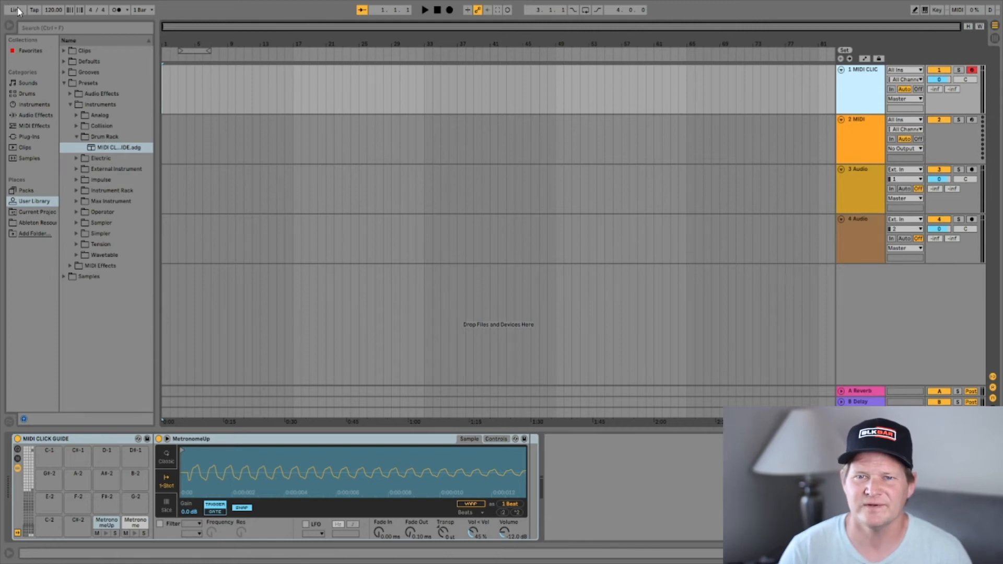
- Create a new Live Set, switch to Arrangement View and load the MIDI CLICK GUIDE preset onto the 1 MIDI track
key("ctrl+n")
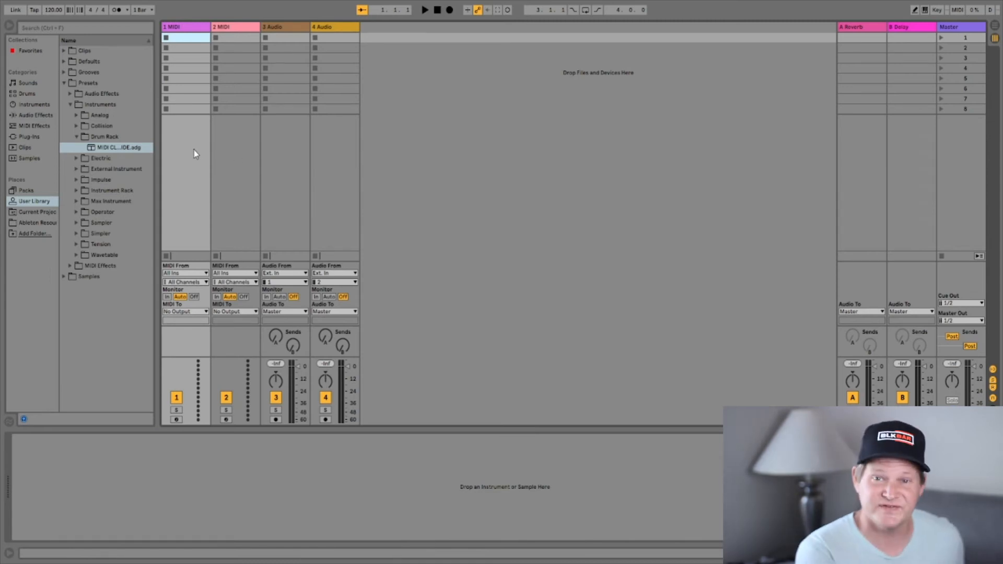
key("Tab")
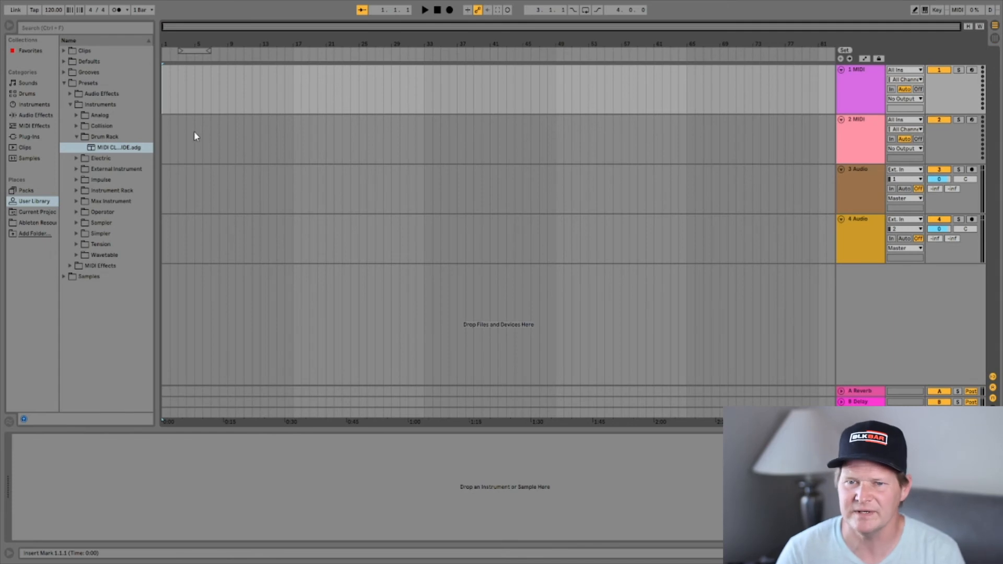
left_click(93, 146)
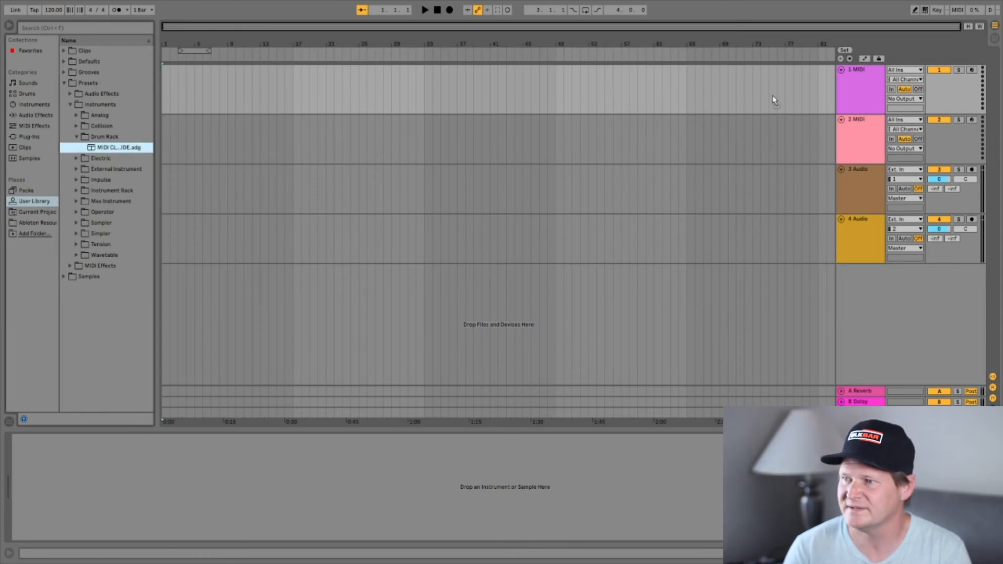
left_click_drag(859, 92, 859, 93)
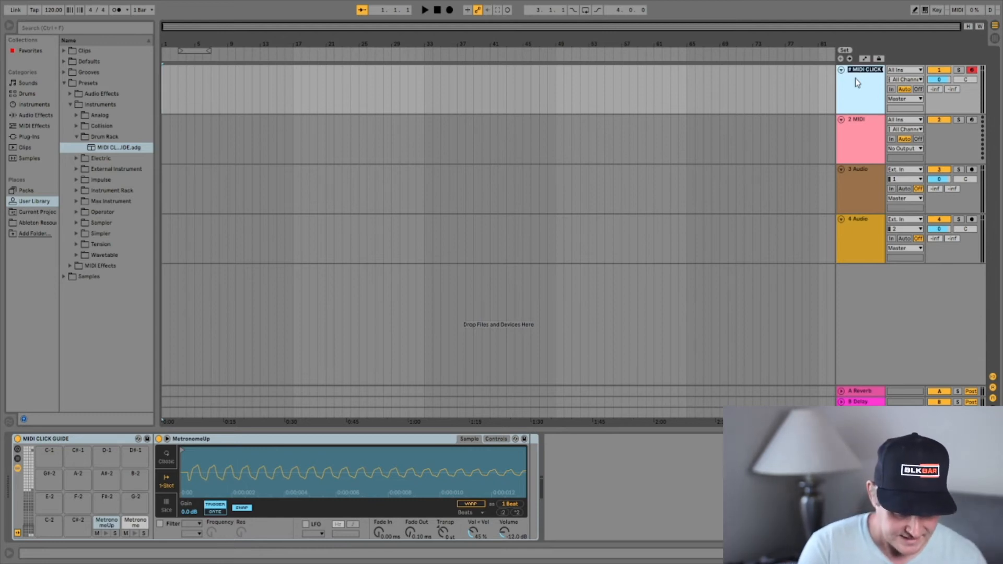
- Rename the MIDI CLICK GUIDE track as "4/4 Clcick Track"
type("/4")
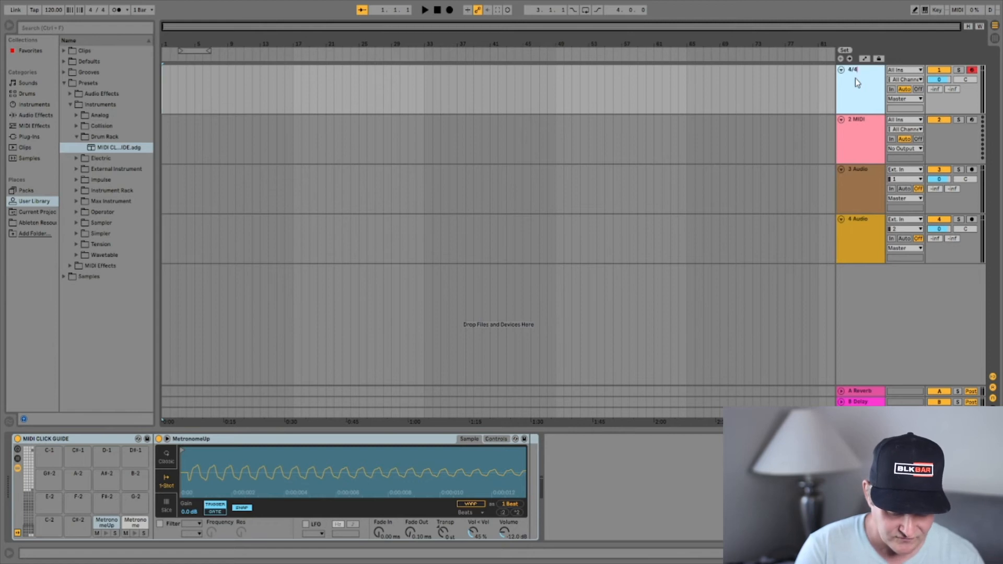
type(" Clcick Track")
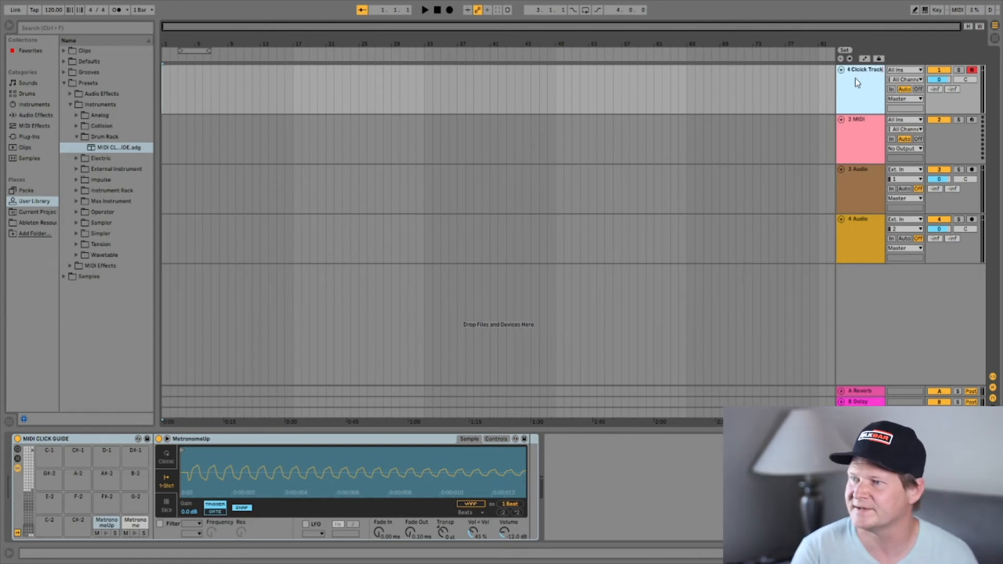
key("Return")
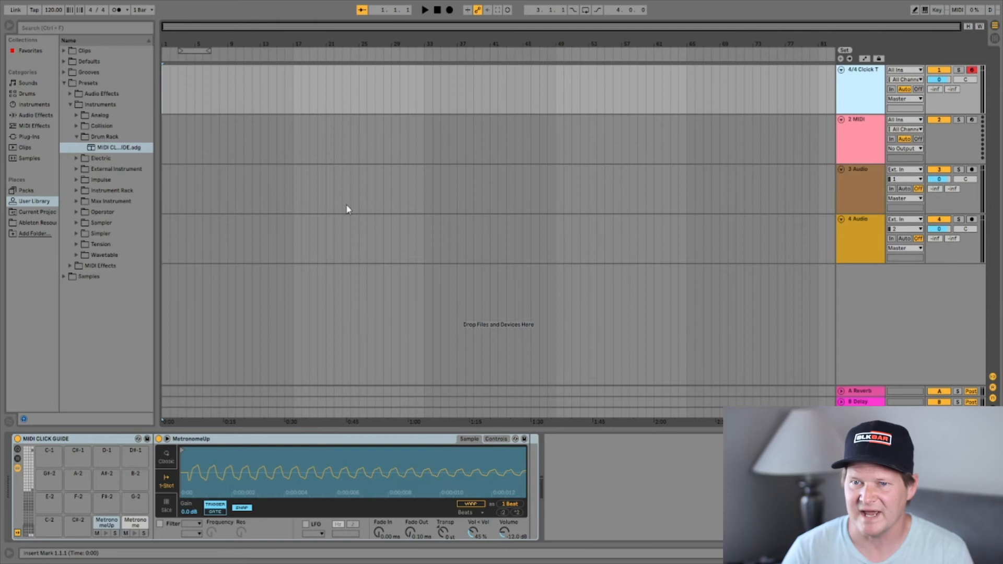
- Create a one-bar MIDI clip at bar 1 of the first track and show its Metronome and MetronomeUp note rows
double_click(165, 85)
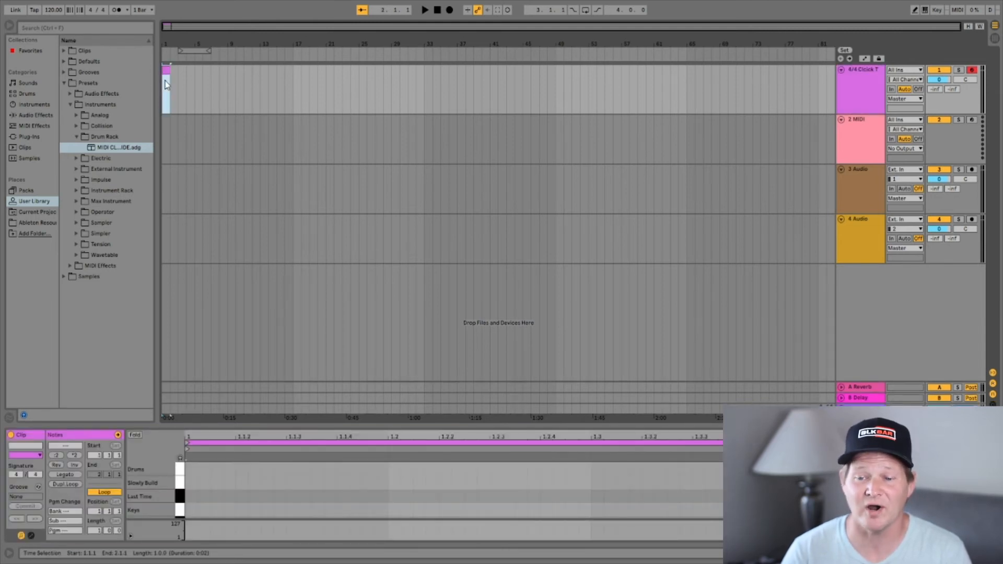
left_click(217, 475)
scroll(217, 475, "down", 1)
scroll(217, 475, "up", 2)
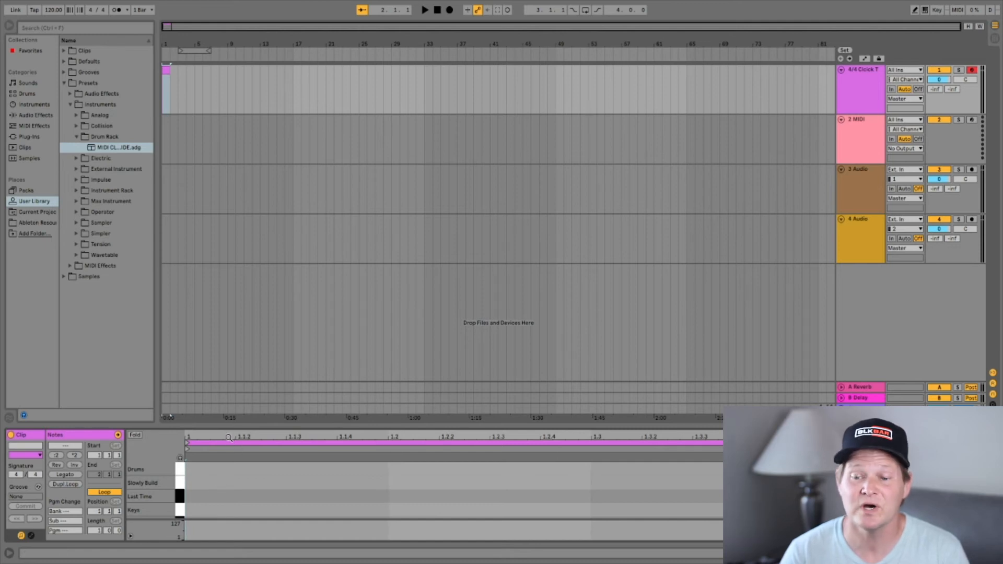
scroll(233, 493, "down", 3)
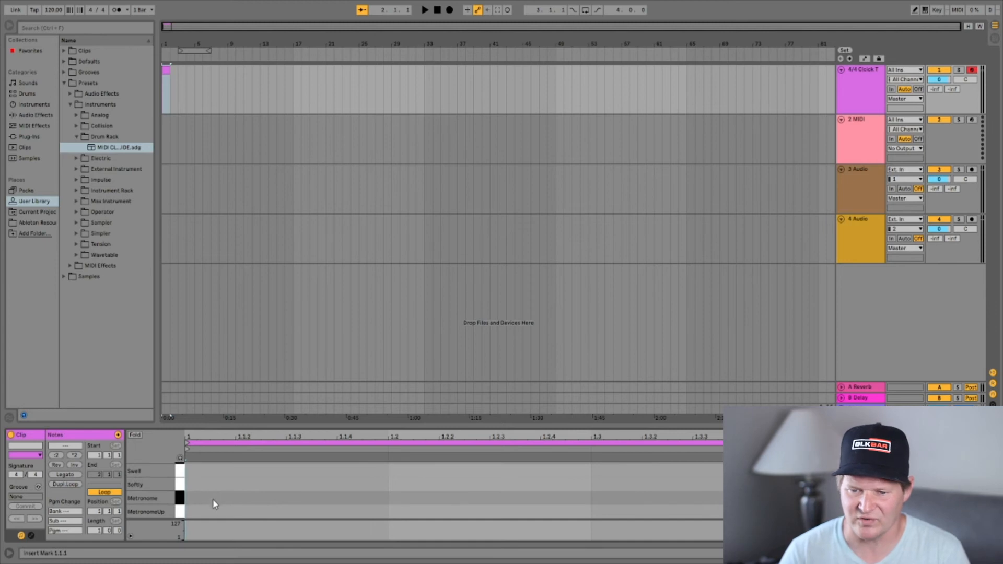
- Add a MetronomeUp note on beat 1 and Metronome notes on beats 2, 3 and 4 of the 4/4 clip
double_click(329, 516)
double_click(494, 500)
double_click(623, 498)
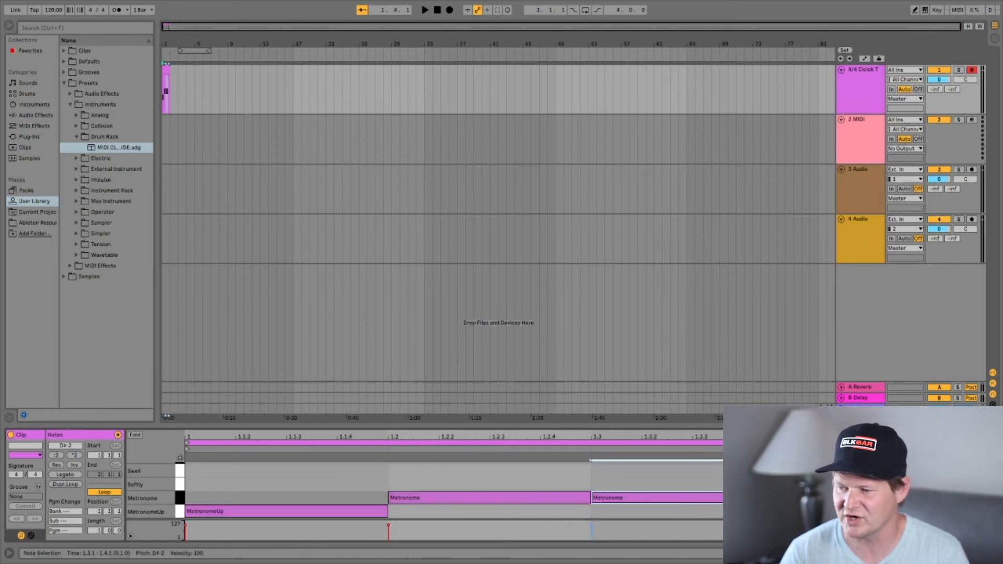
double_click(841, 498)
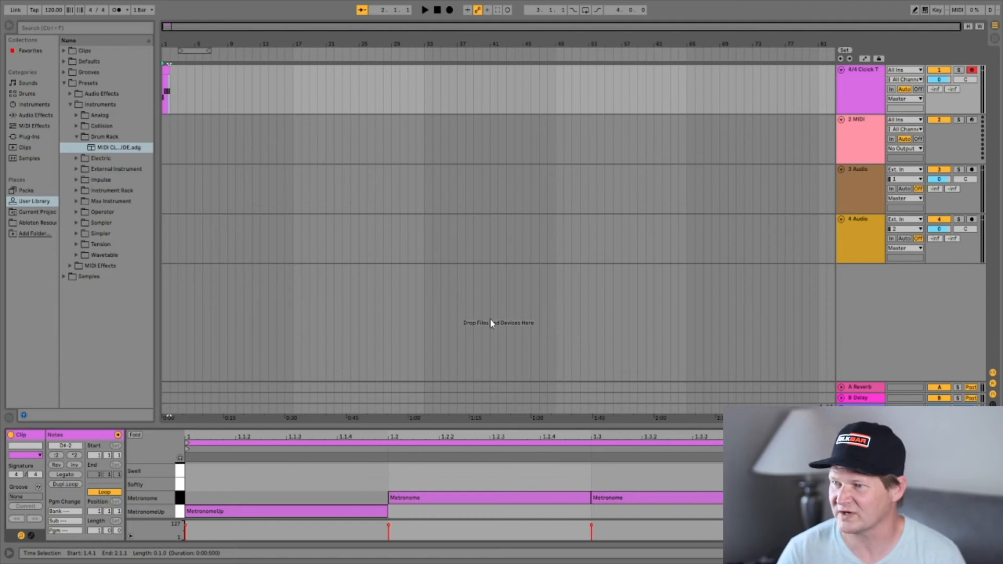
- Load the MIDI CLICK GUIDE preset onto the 2 MIDI track and rename the track "6/8 Click Track"
left_click(116, 148)
left_click_drag(827, 151, 859, 138)
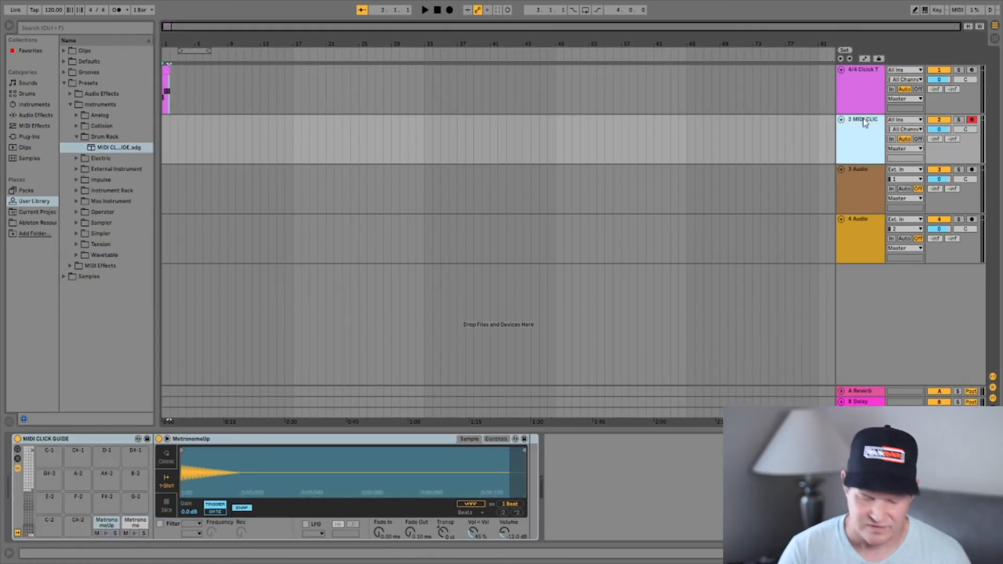
key("ctrl+r")
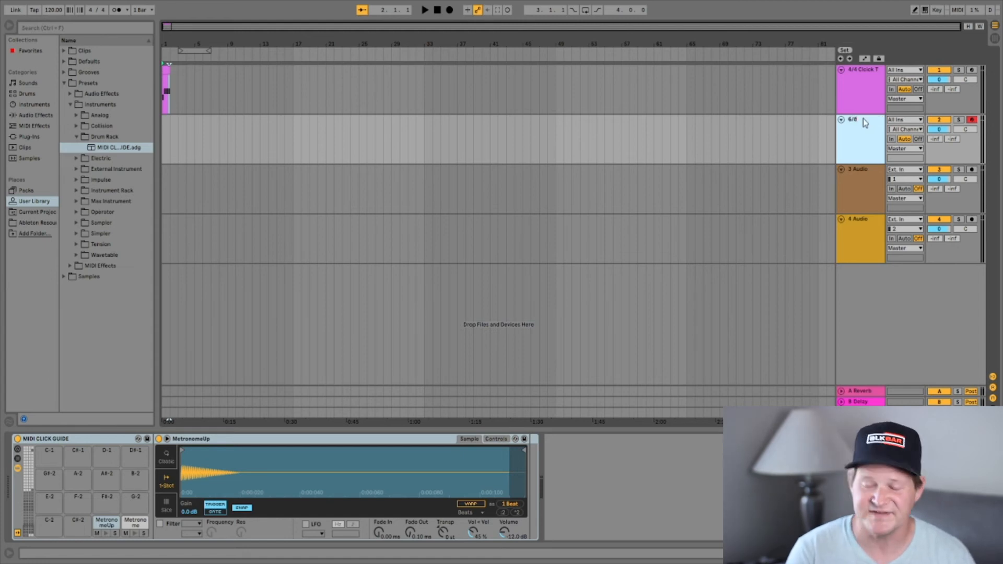
type("6/8 click track")
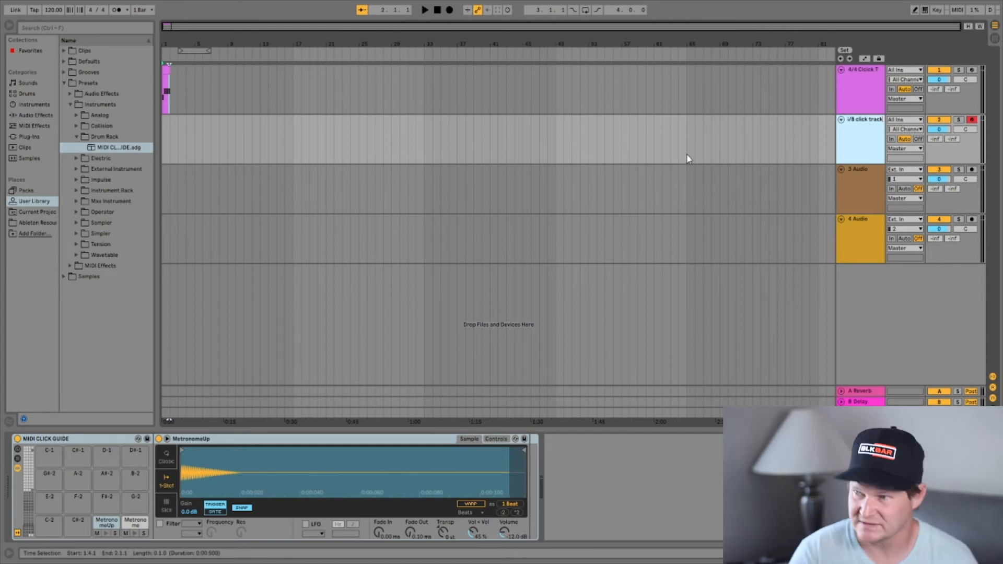
type("6/8 cli")
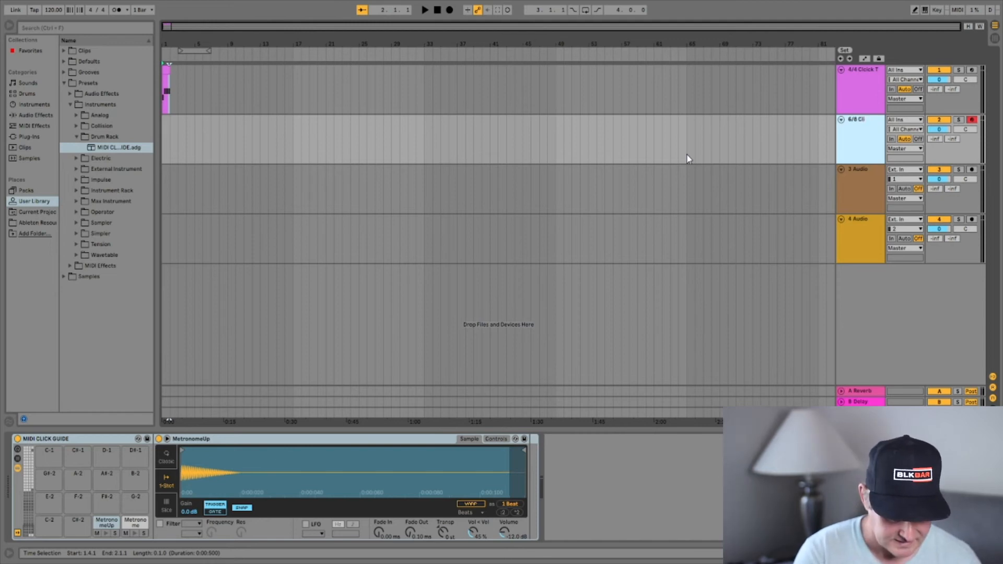
type("ck")
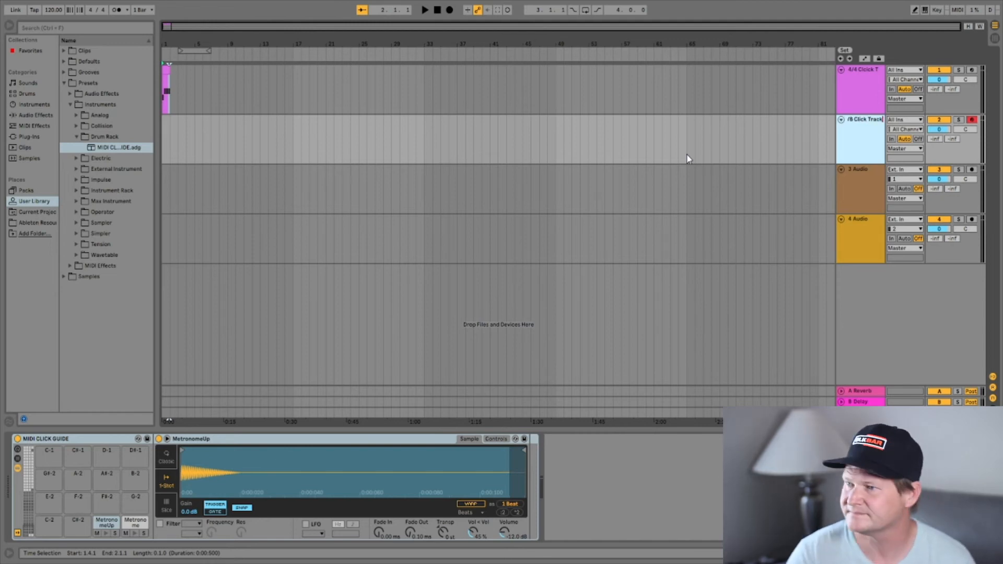
- Correct the spelling of the first track's name to "4/4 Click Track"
left_click(869, 73)
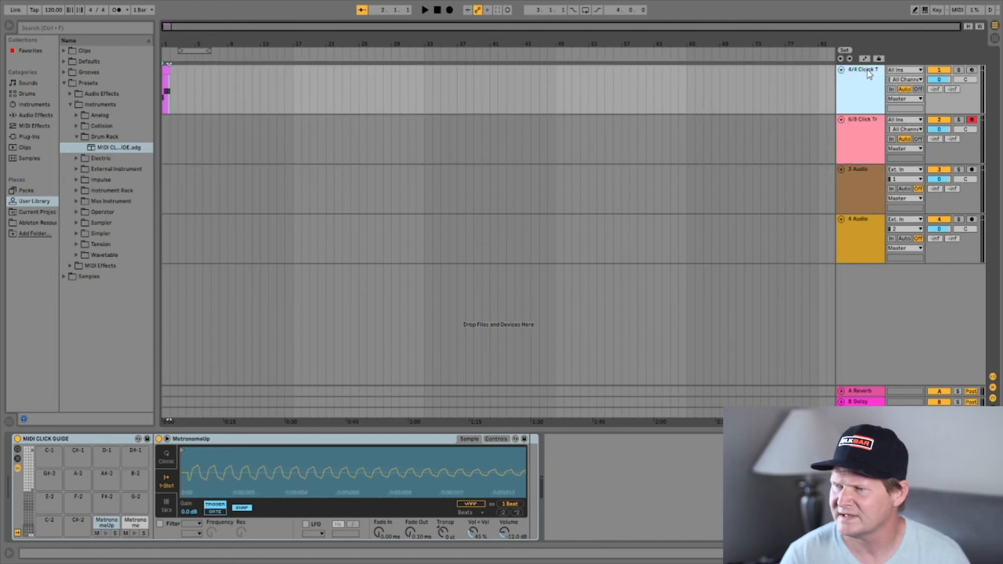
double_click(868, 72)
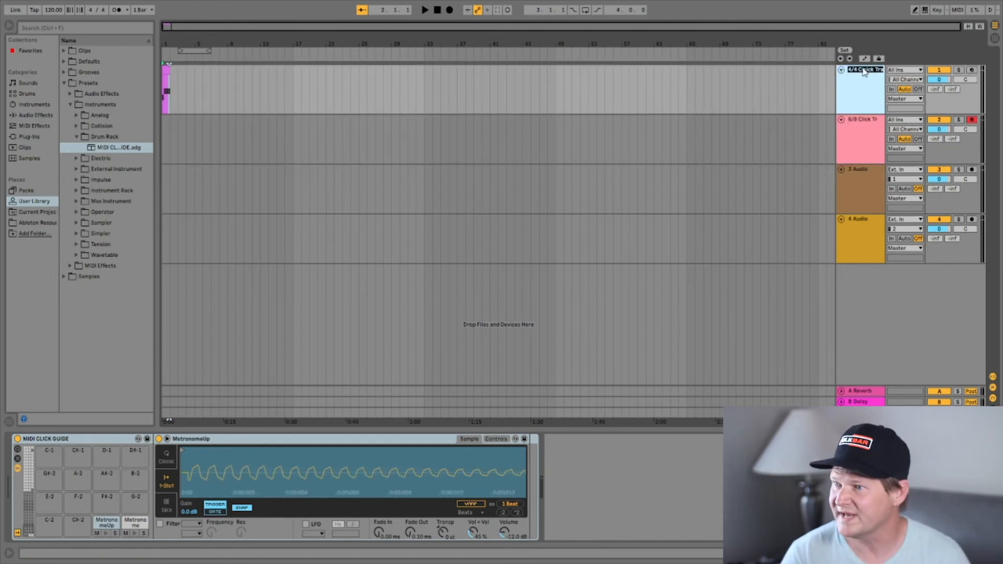
key("Return")
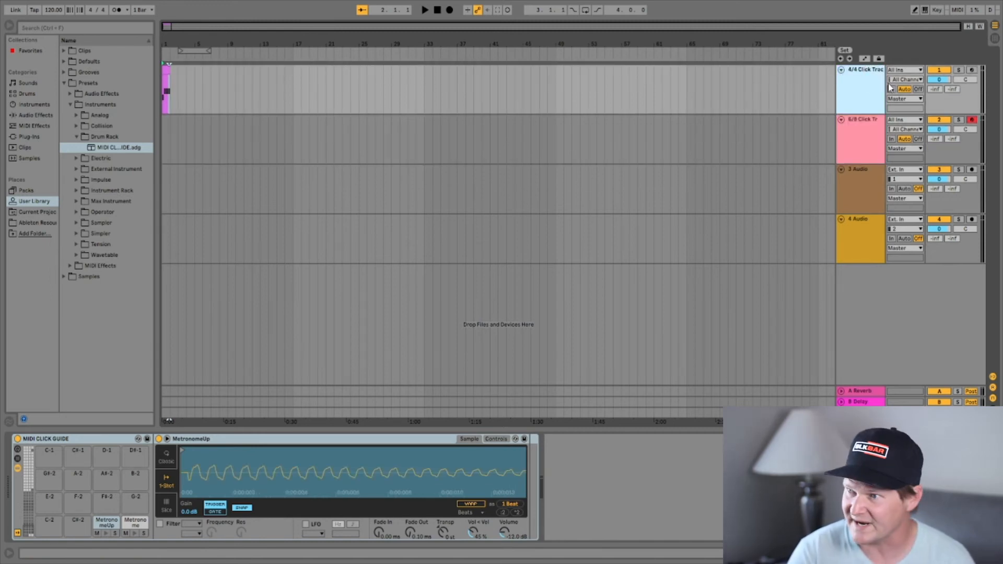
- Insert a 6/8 time signature change at bar 2 of the arrangement
left_click(862, 140)
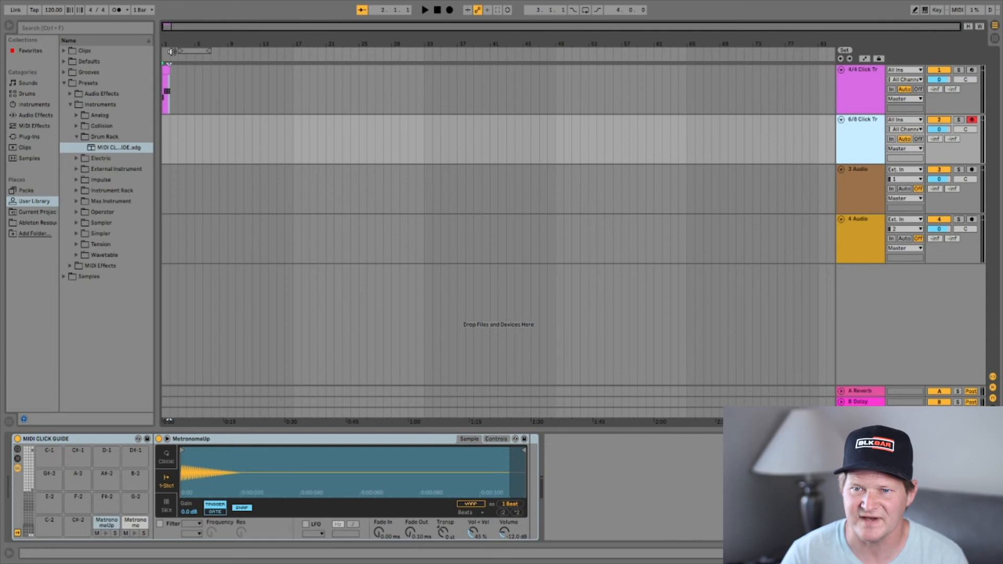
left_click(210, 68)
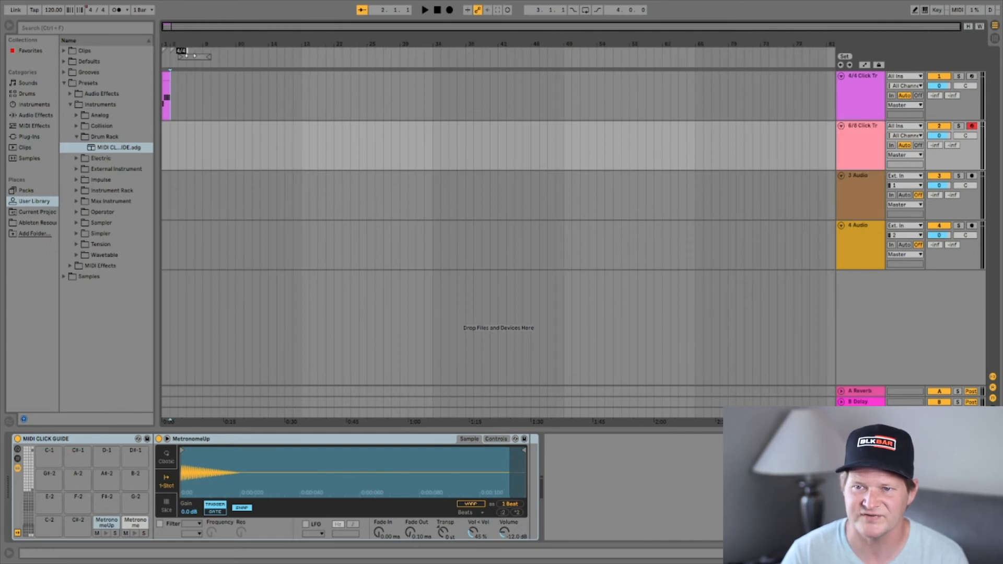
type("6/8")
key("Return")
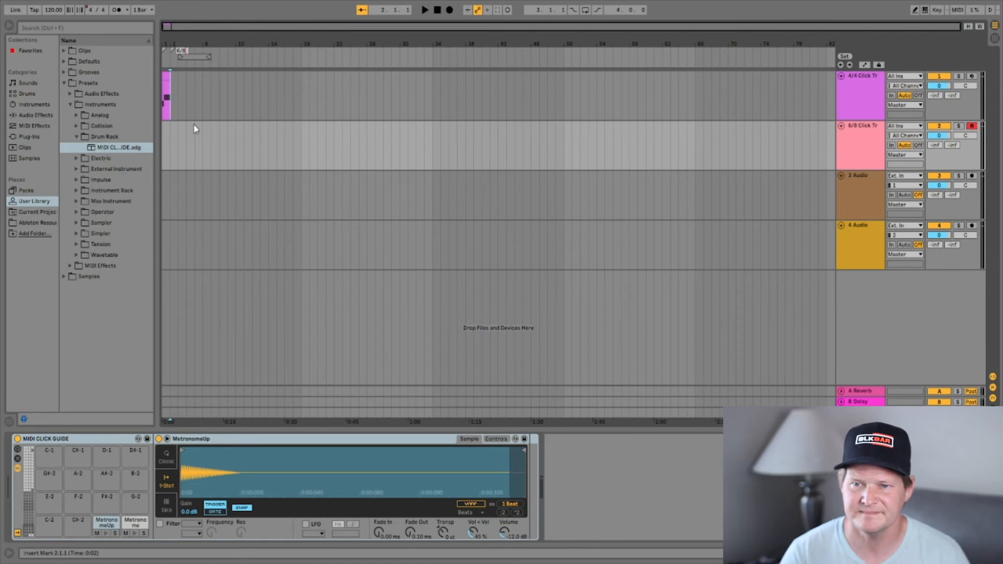
- Create a two-bar MIDI clip at bar 2 of the 6/8 track and show its Metronome and MetronomeUp note rows
left_click(175, 131)
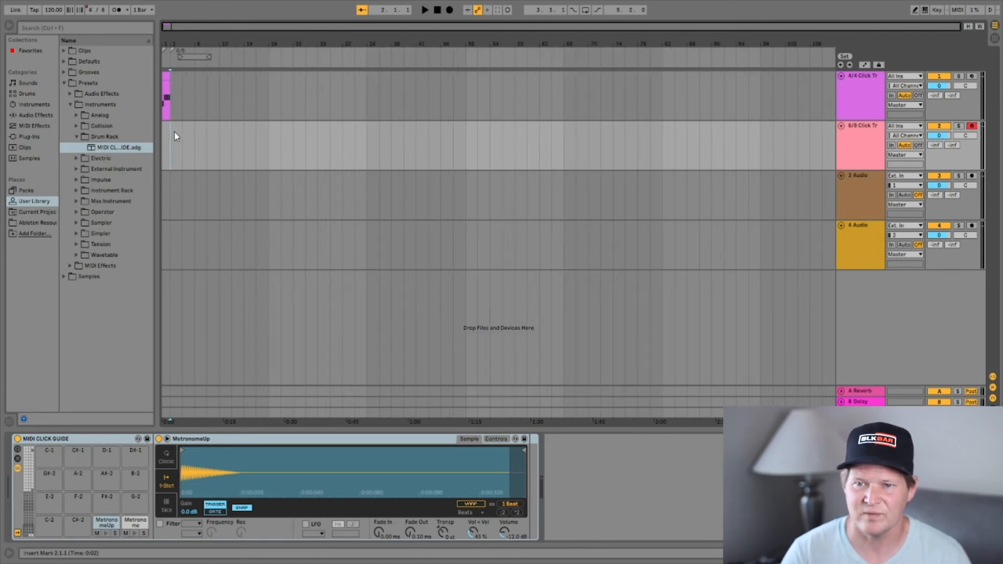
key("ctrl+shift+m")
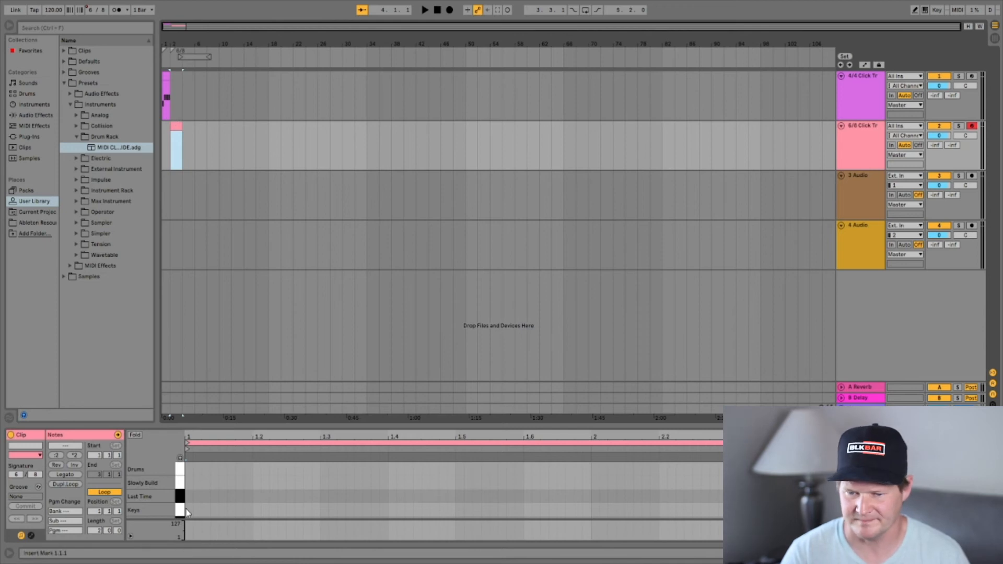
left_click(192, 473)
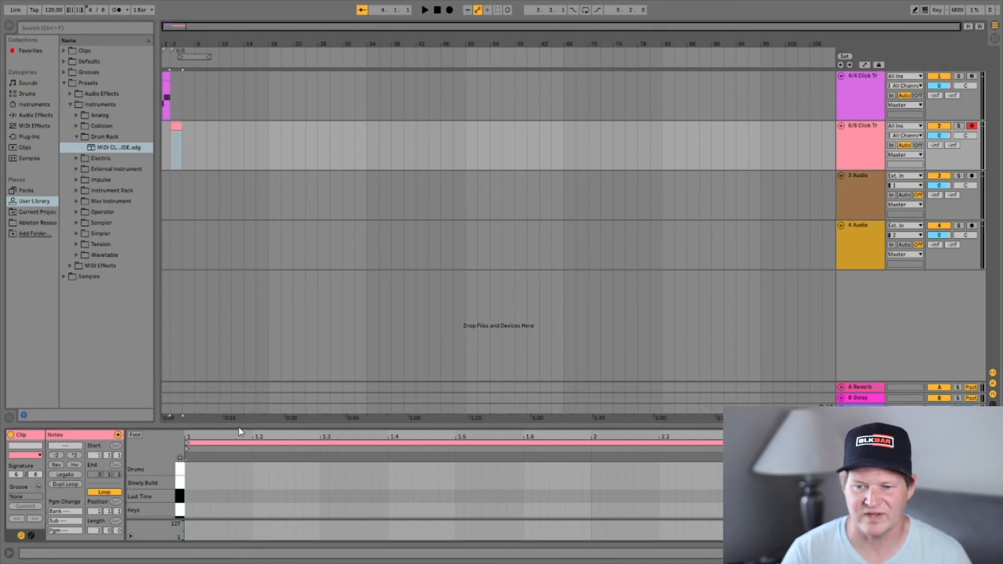
scroll(215, 488, "down", 2)
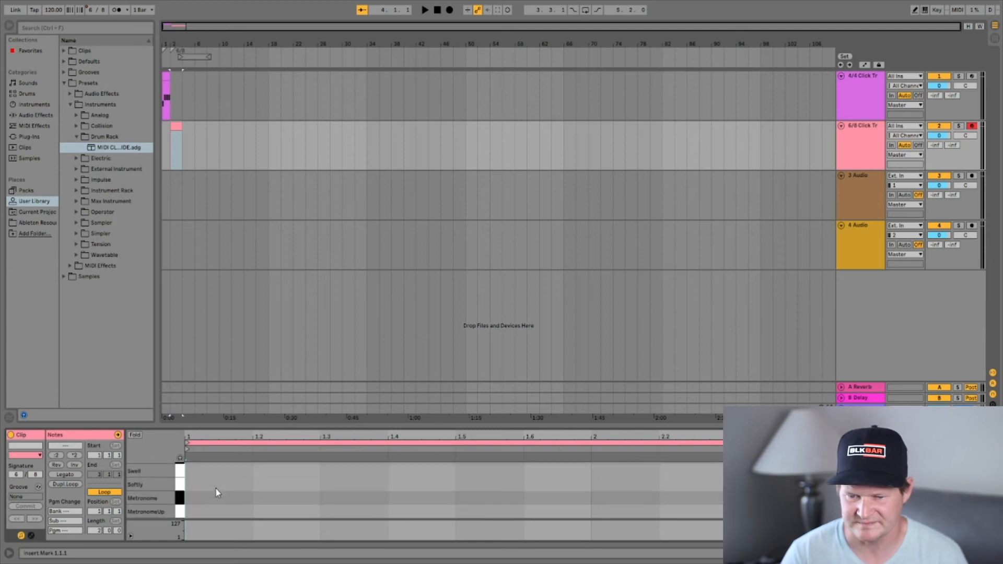
- Add a MetronomeUp note on beat 1 and Metronome notes on beats 2 through 6 of the 6/8 clip's first bar
double_click(233, 516)
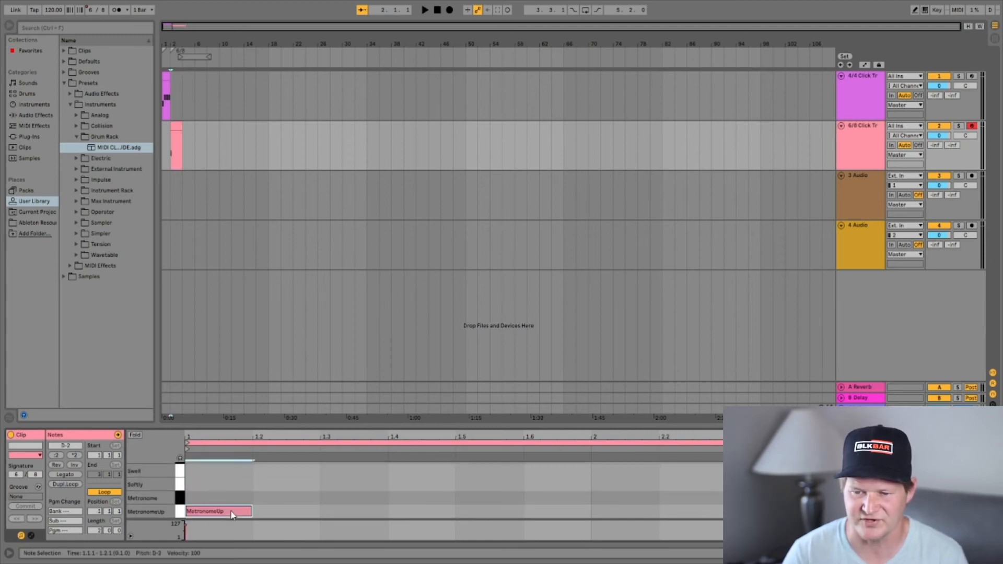
double_click(308, 497)
double_click(354, 498)
left_click(421, 497)
double_click(421, 497)
double_click(498, 497)
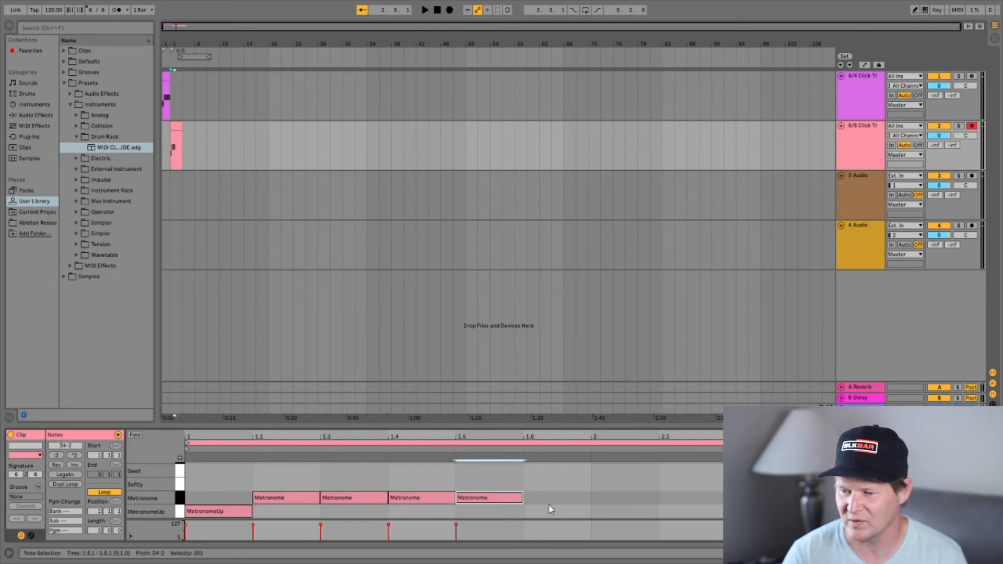
double_click(560, 498)
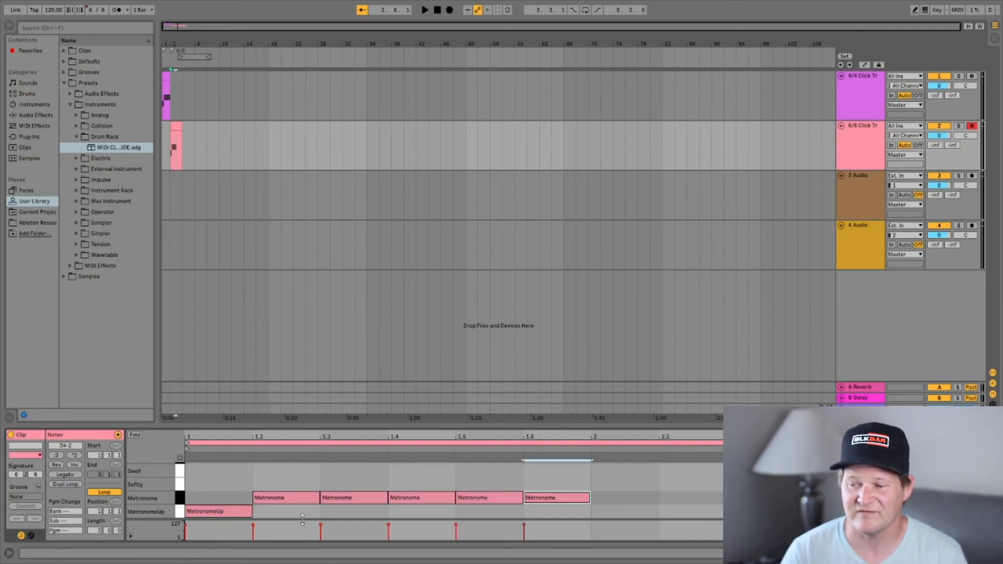
- Set the end marker and loop end of the 6/8 clip to bar 2 for a one-bar loop
left_click(178, 125)
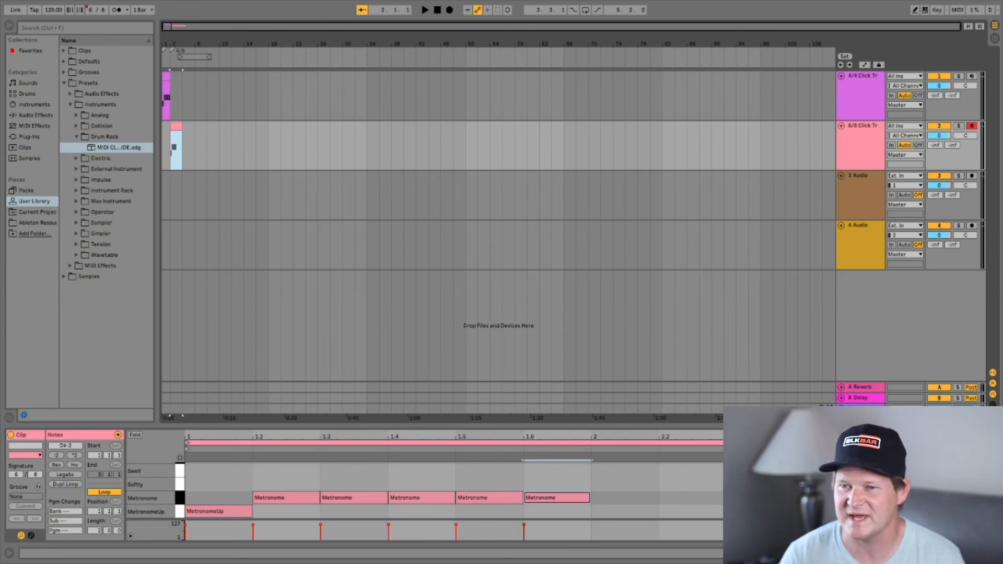
key("ctrl+a")
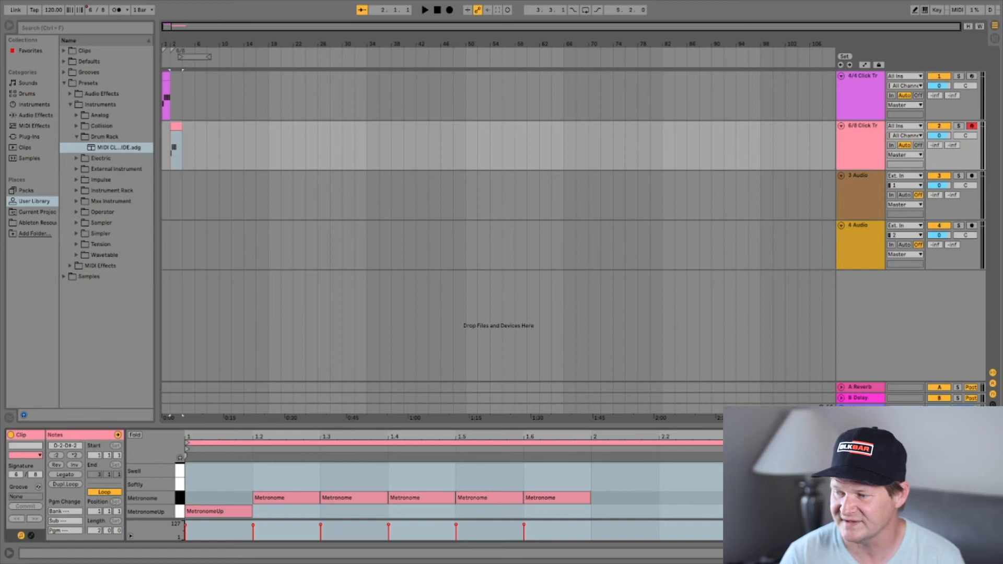
left_click_drag(657, 449, 592, 448)
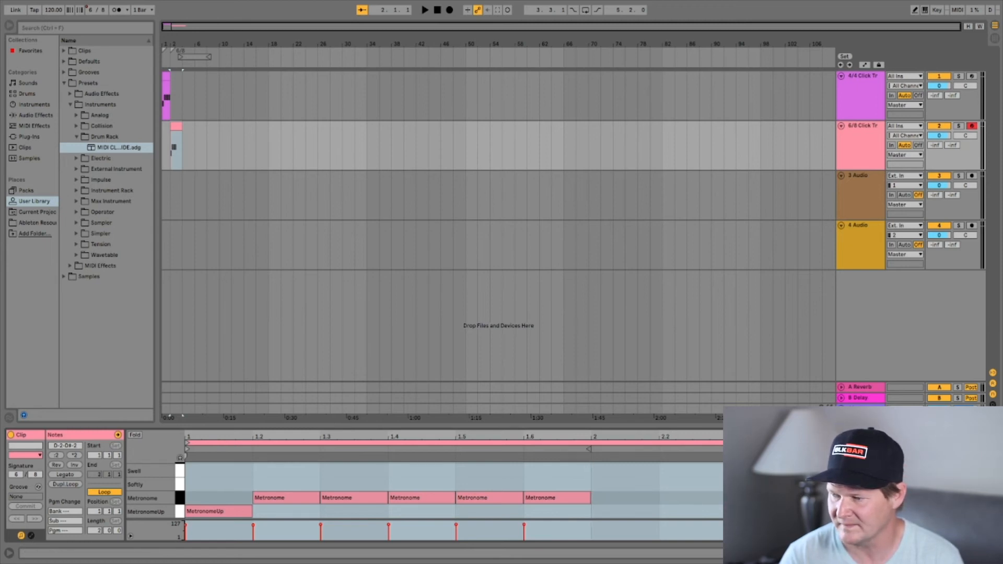
left_click_drag(795, 443, 593, 447)
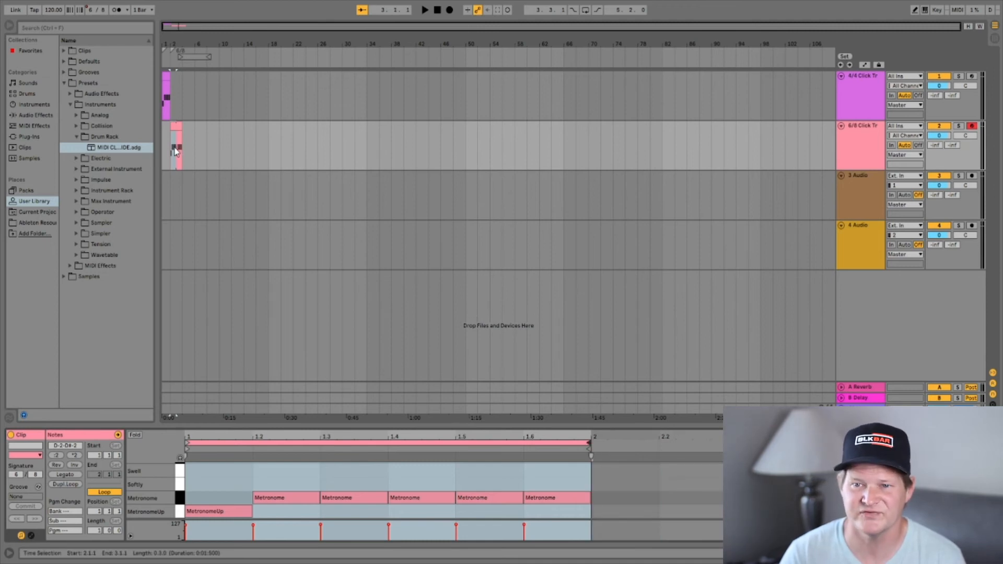
- Trim the 6/8 clip in the arrangement to one bar, from bar 2 to bar 3
left_click(182, 128)
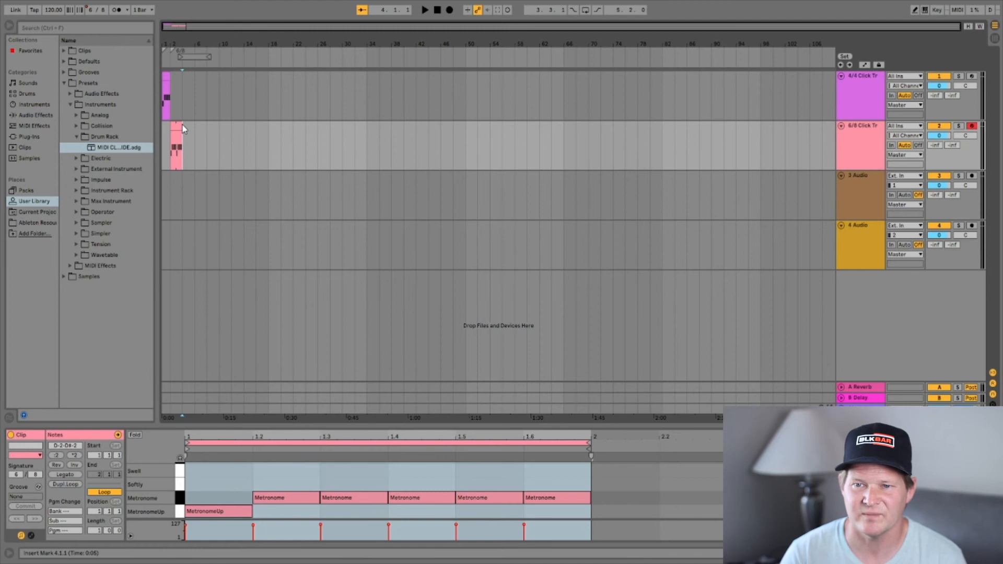
mouse_move(183, 128)
left_mouse_down()
mouse_move(675, 130)
mouse_move(182, 134)
left_mouse_up()
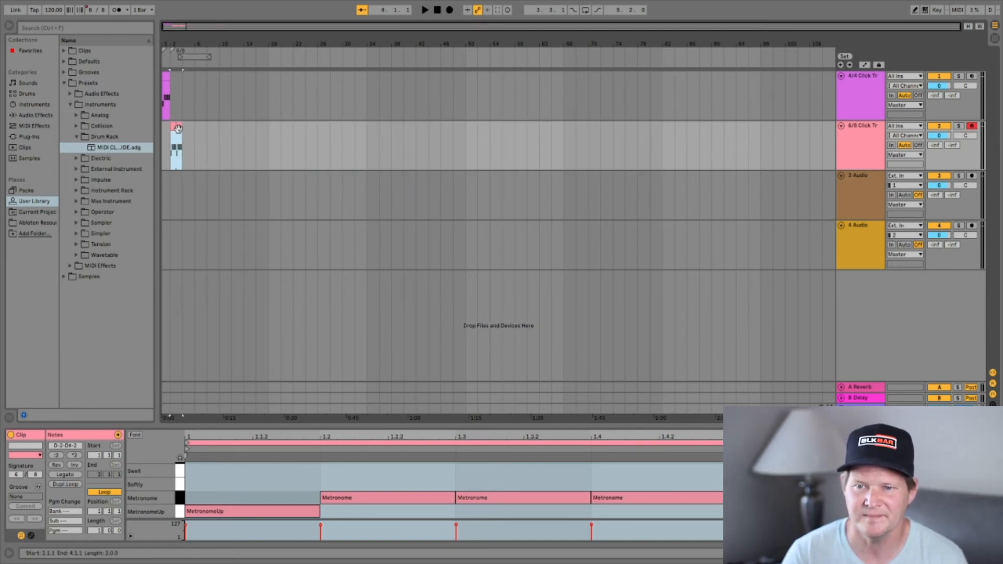
left_click(195, 133)
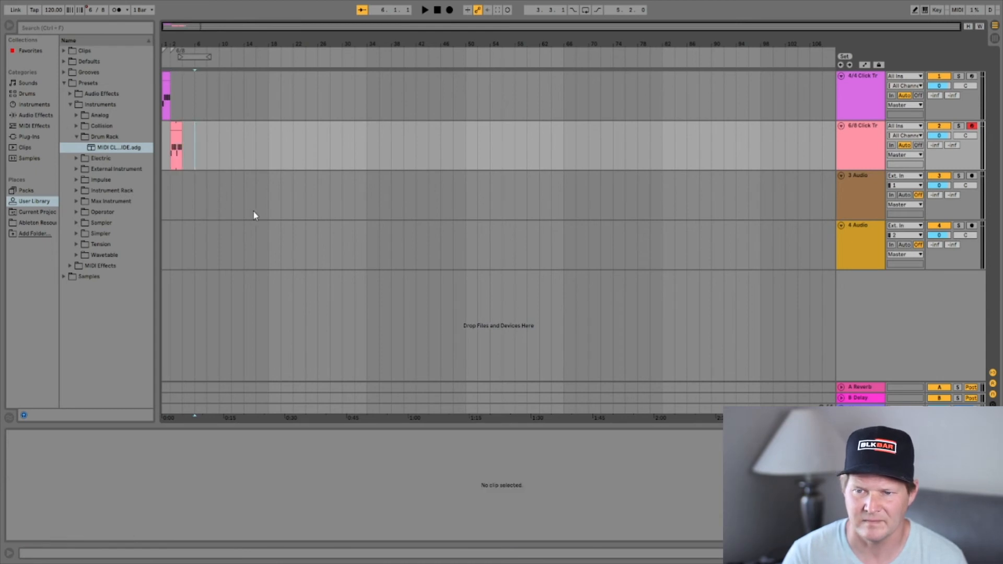
left_click_drag(181, 131, 176, 131)
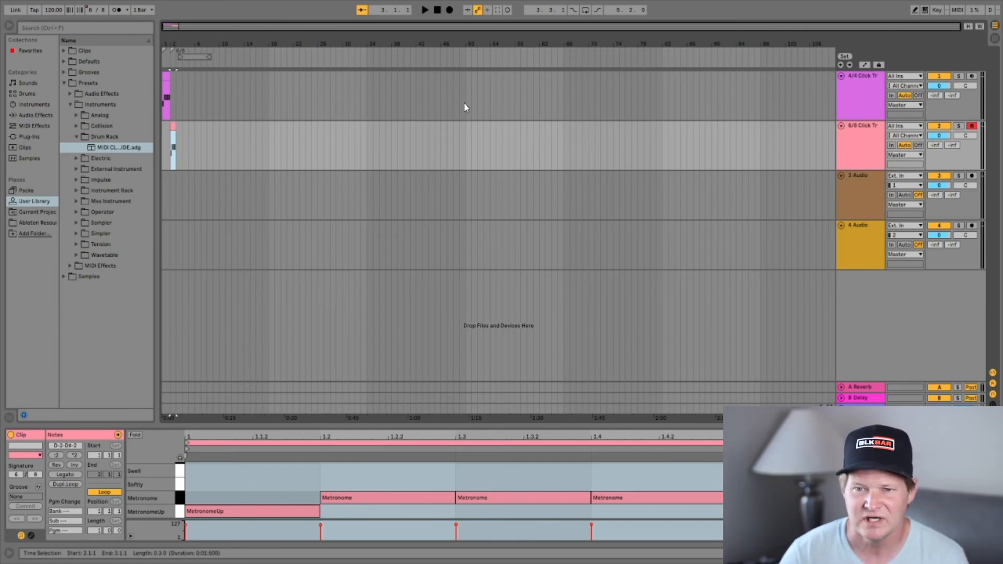
- Insert a new MIDI track below the 3 Audio track and delete both audio tracks
left_click_drag(107, 147, 130, 151)
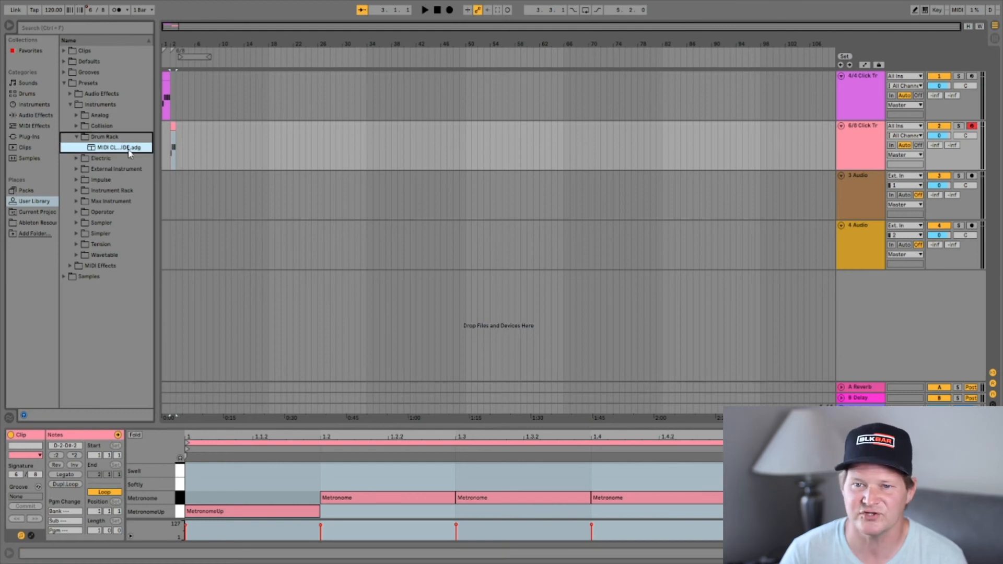
left_click(236, 196)
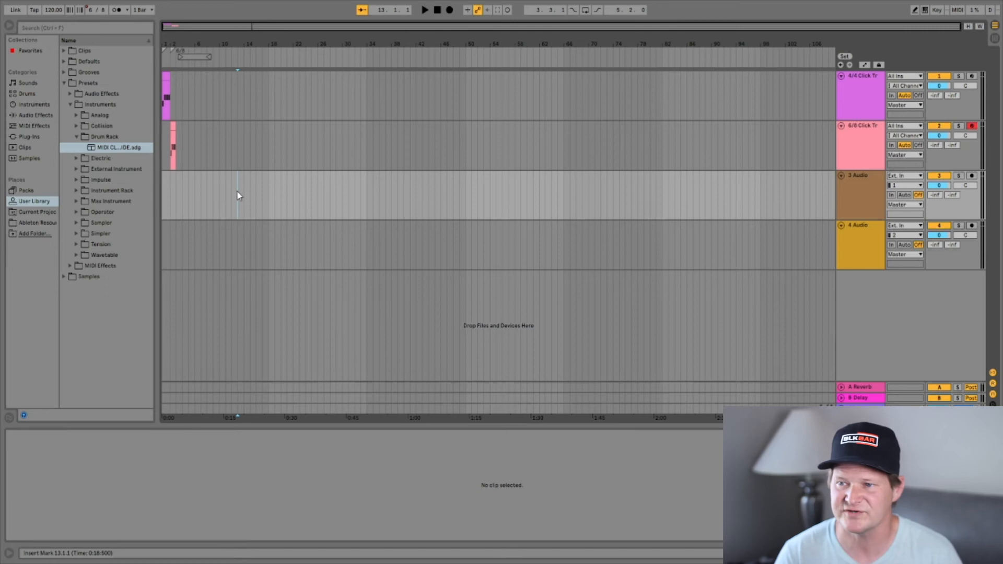
key("ctrl+shift+t")
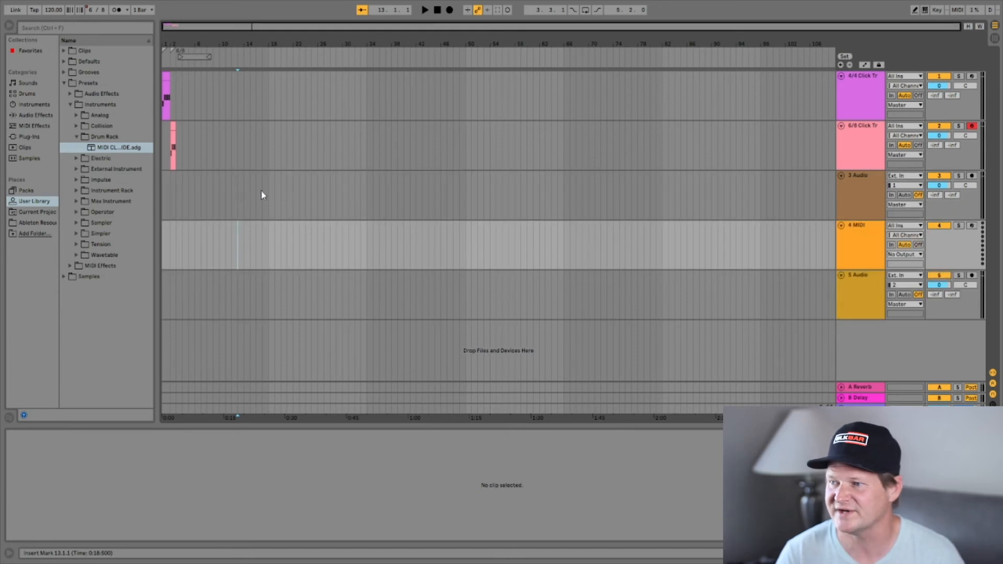
left_click(863, 199)
key("Delete")
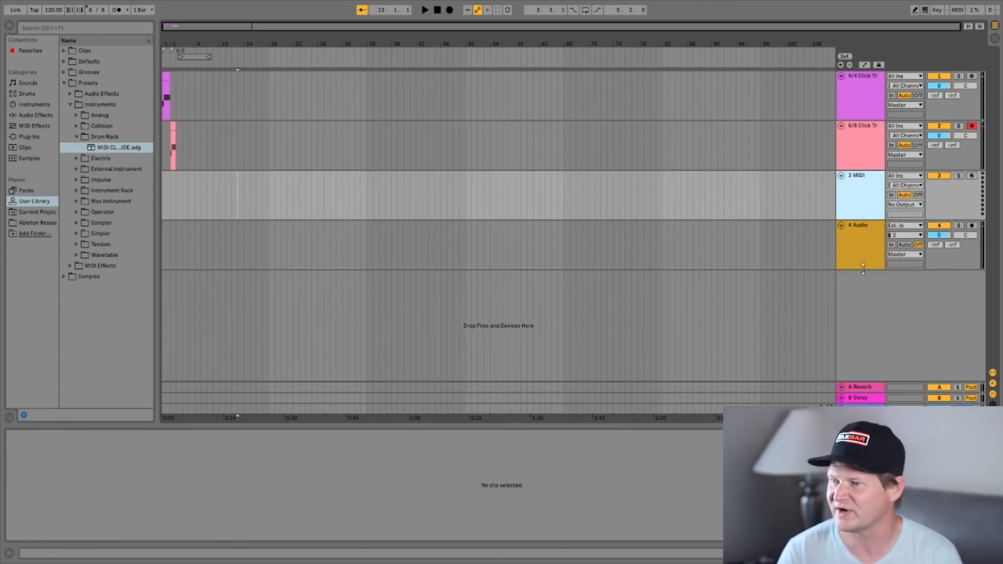
left_click(855, 241)
key("Delete")
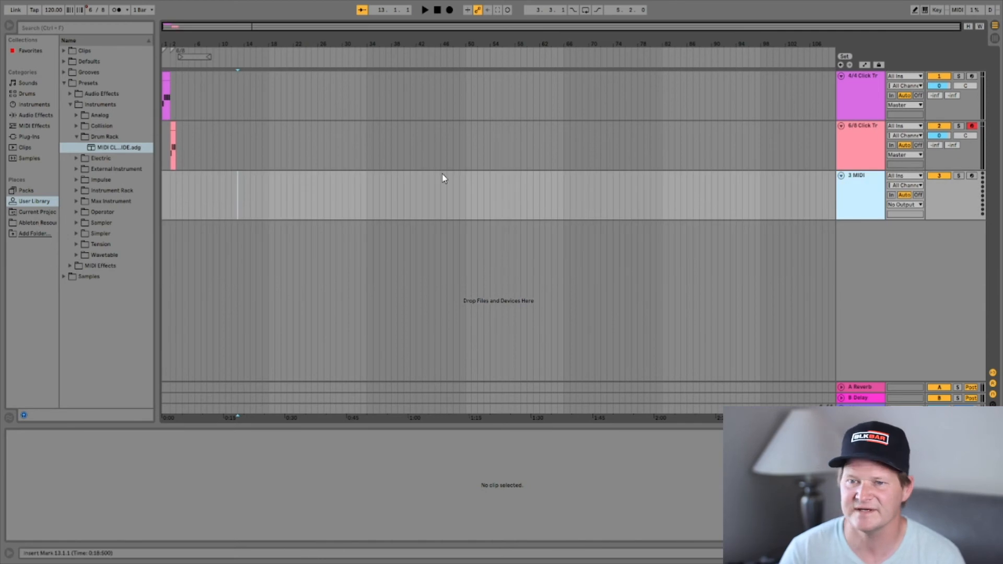
- Load the MIDI CLICK GUIDE rack onto the 3 MIDI track and rename the track MIDI Guide
left_click(118, 147)
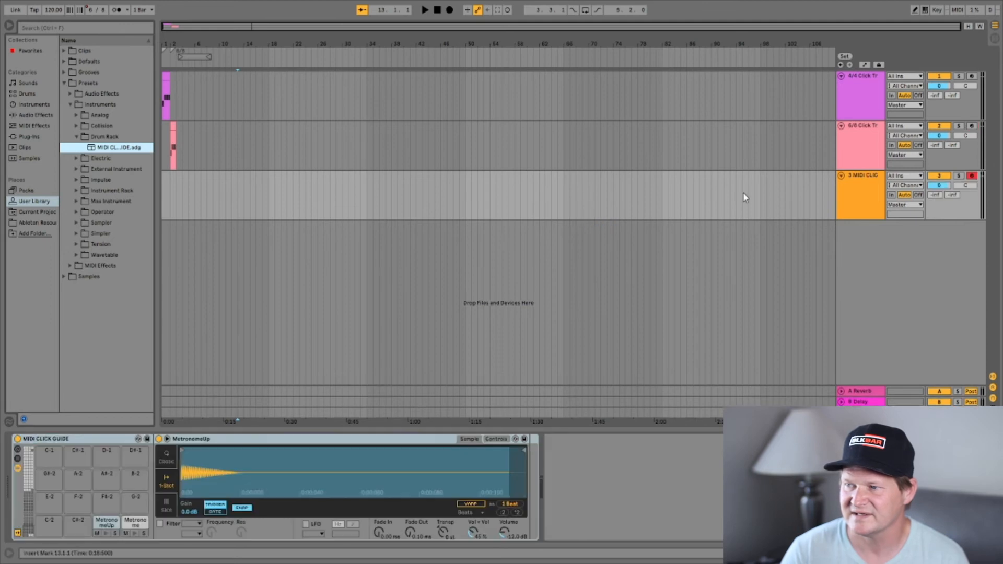
left_click(860, 191)
key("ctrl+r")
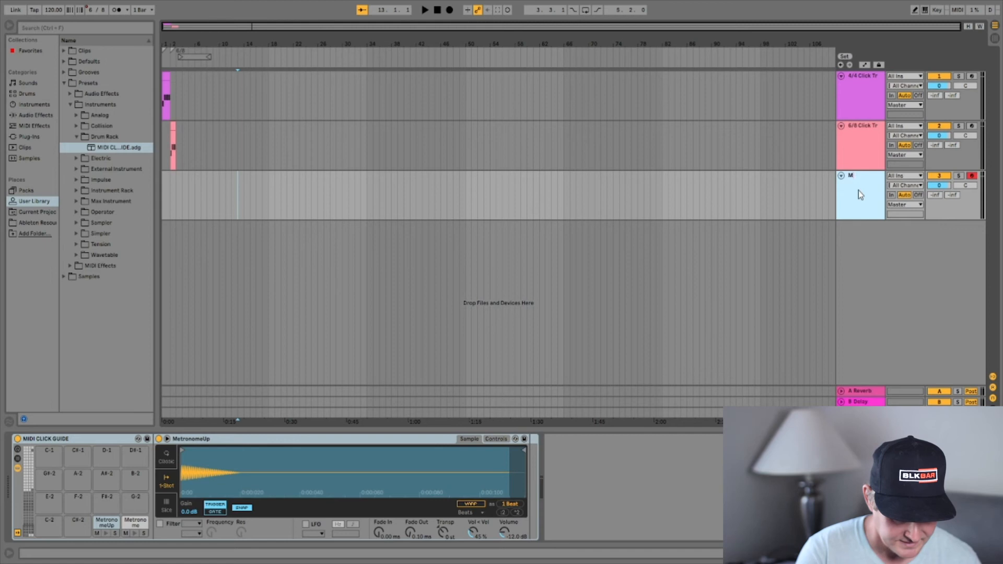
type("MIDI Guide")
- Insert a one-bar MIDI clip at bar 5 of the MIDI Guide track and add notes at its start for cues 1 through 4
left_click(189, 193)
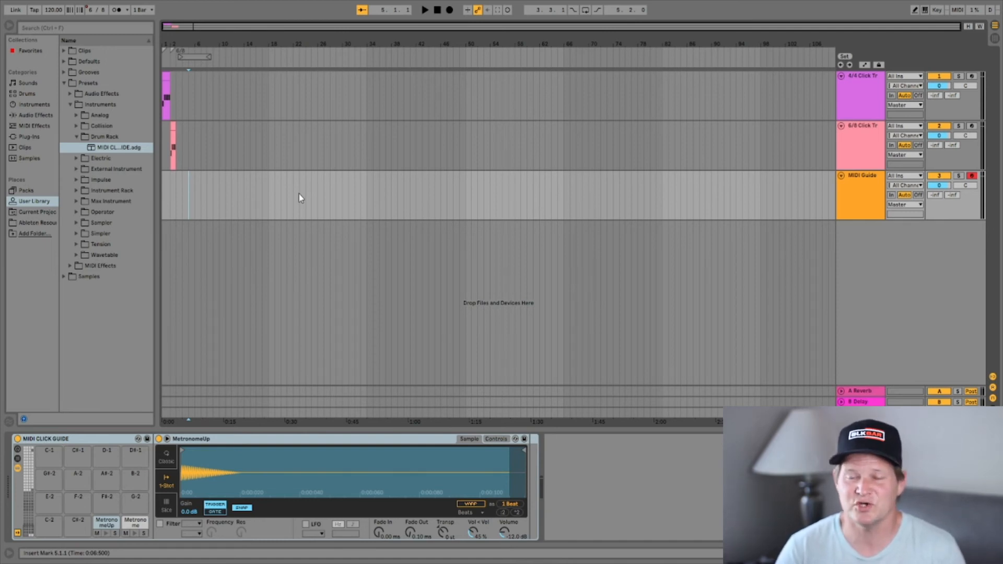
key("ctrl+shift+m")
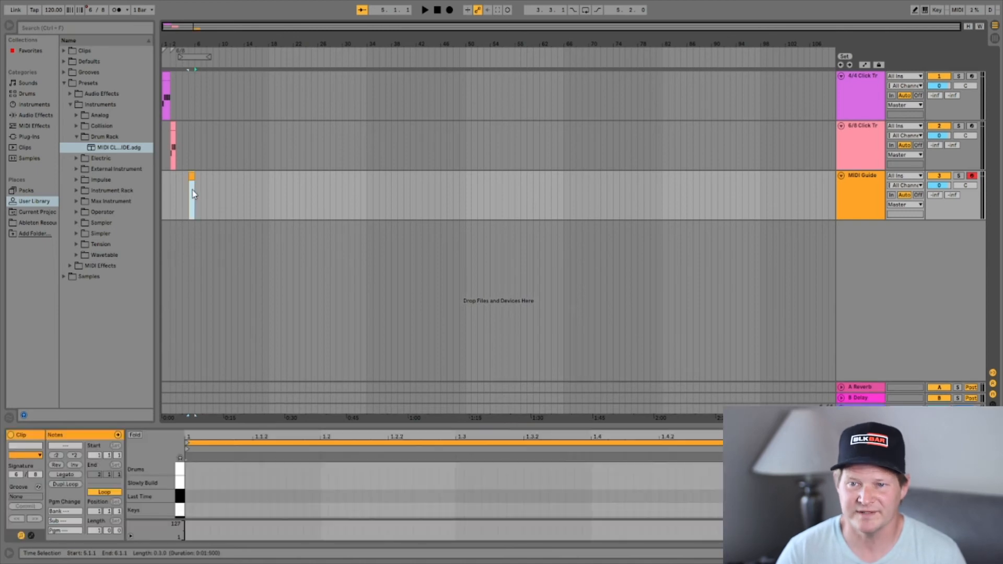
scroll(145, 480, "down", 5)
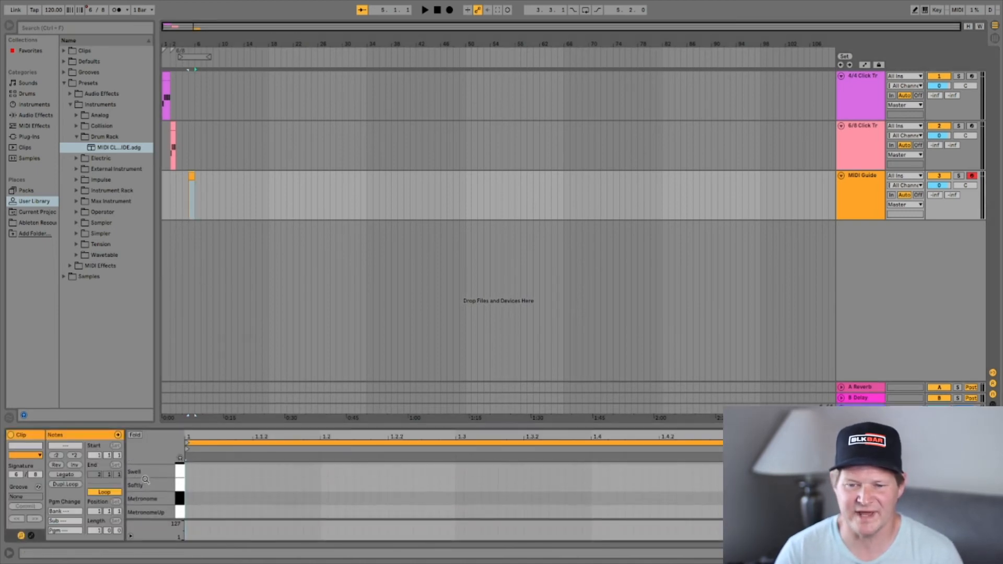
scroll(145, 480, "down", 6)
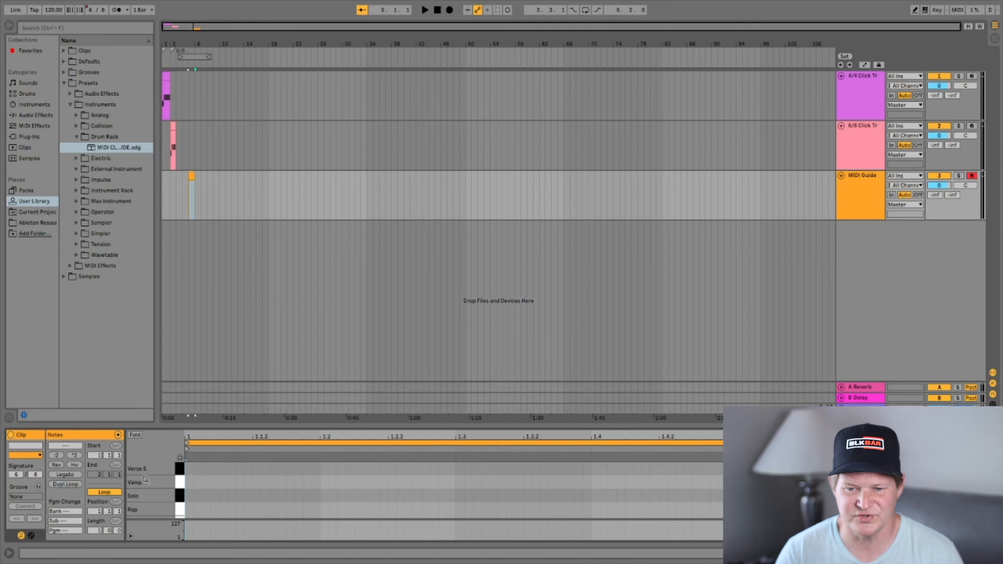
scroll(146, 479, "down", 8)
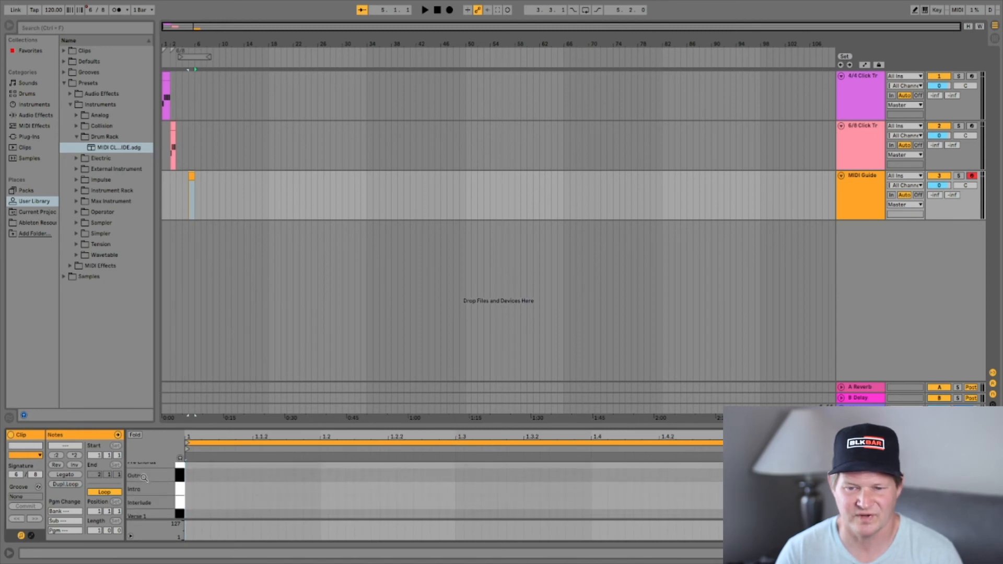
double_click(192, 509)
double_click(190, 497)
double_click(190, 483)
double_click(189, 469)
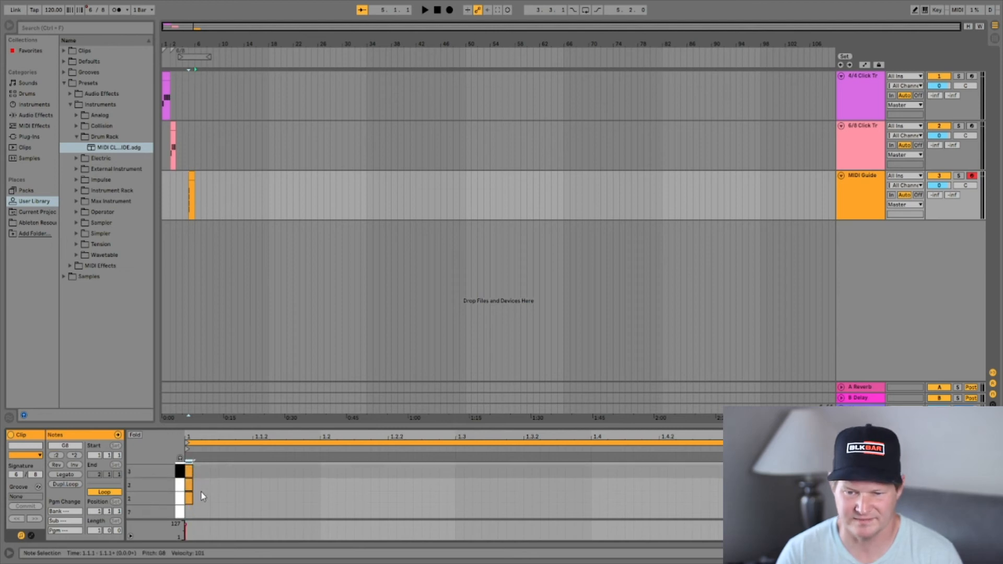
scroll(202, 497, "down", 5)
scroll(202, 496, "up", 5)
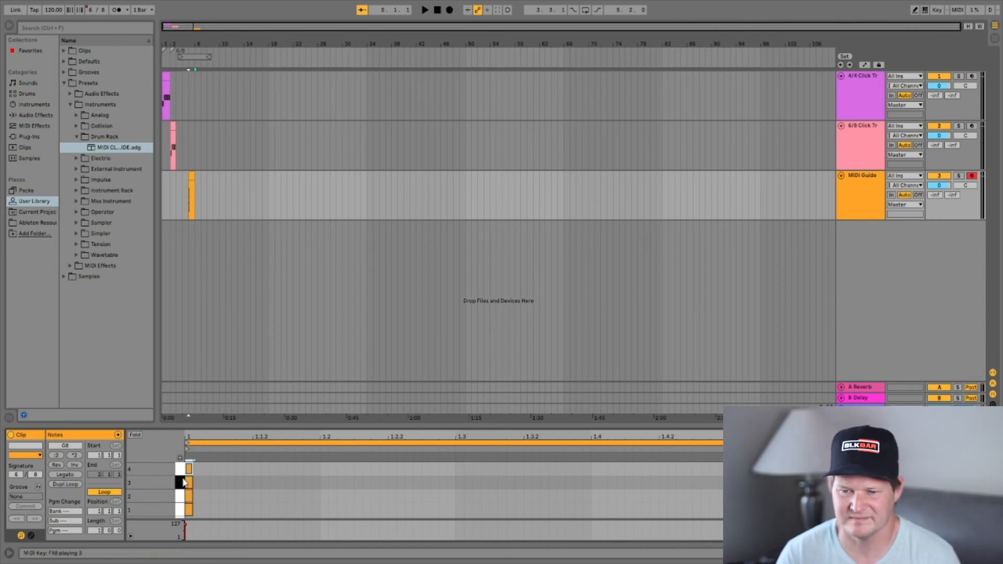
- Remove the four count notes and delete the MIDI clip at bar 5 from the MIDI Guide track
double_click(190, 470)
double_click(191, 484)
double_click(191, 498)
left_click(191, 512)
double_click(191, 512)
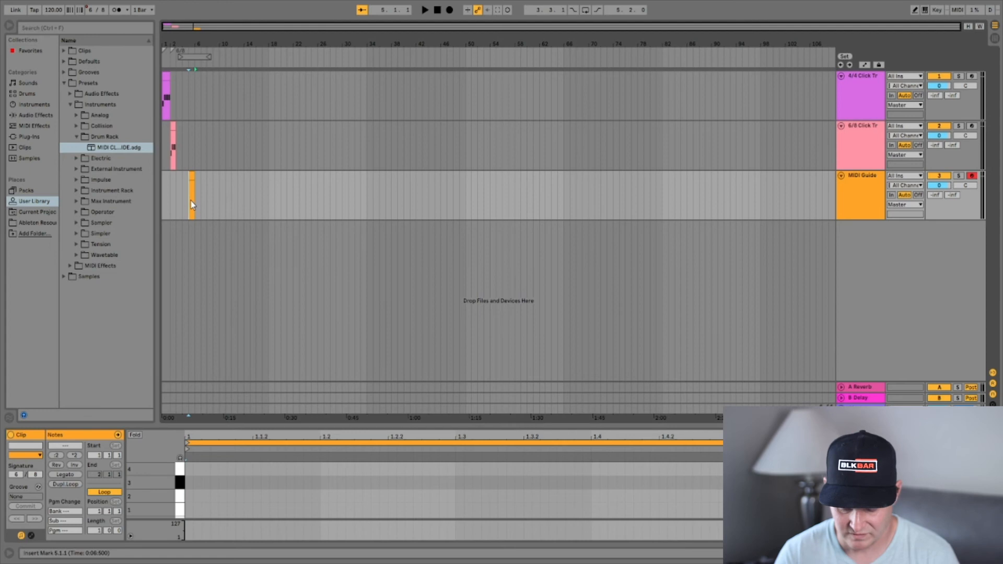
left_click(192, 176)
key("Delete")
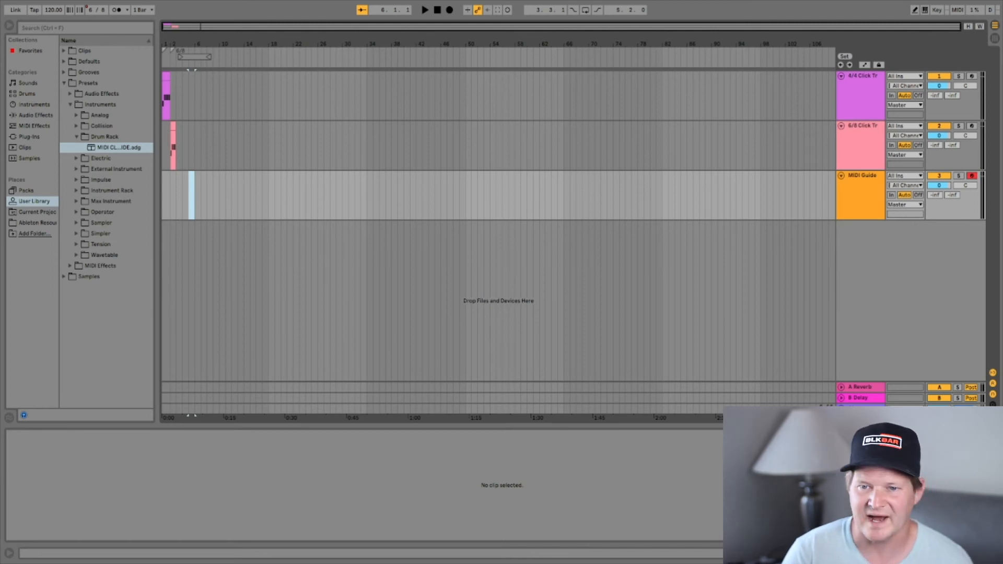
- Import the 4/4 Click Track, 6/8 Click Track and MIDI Guide tracks from Midi Click Guide.als in the Midi Click Guide Project folder
left_click(31, 223)
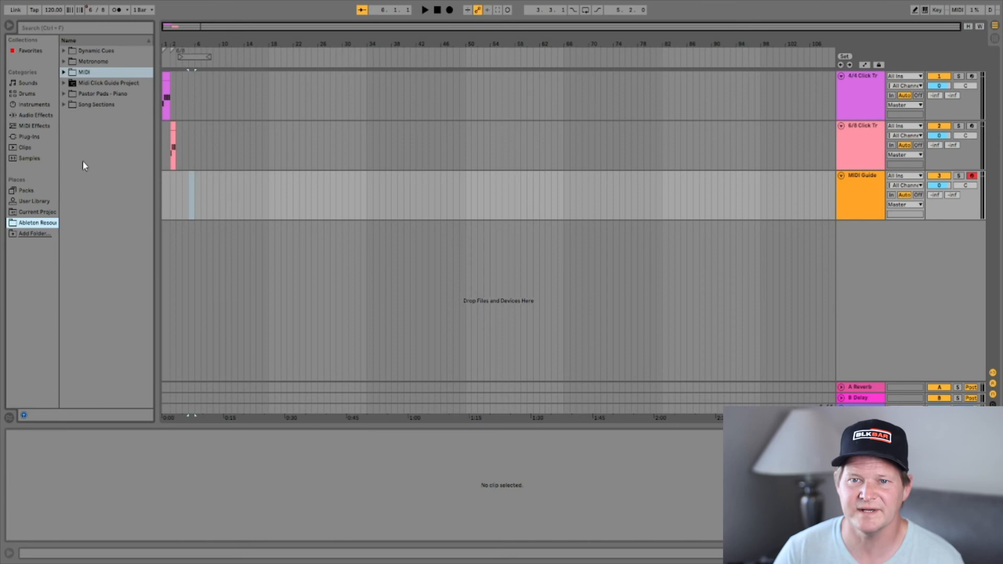
left_click(73, 85)
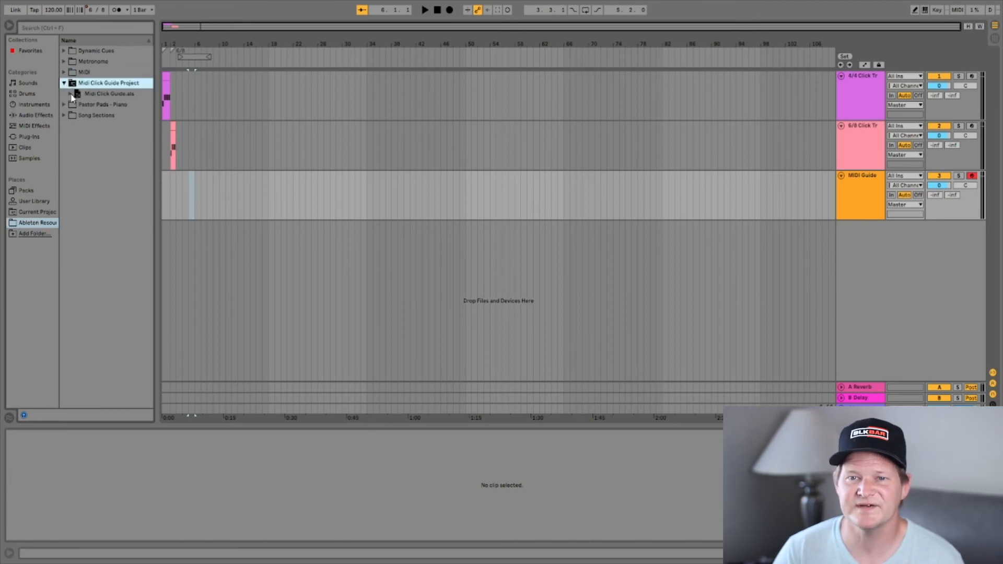
left_click(76, 95)
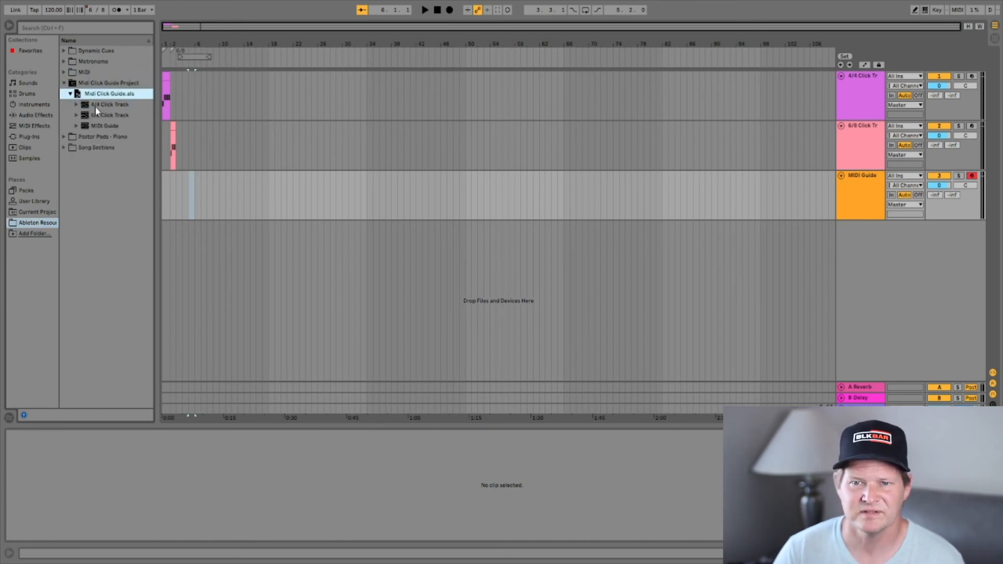
left_click(108, 106)
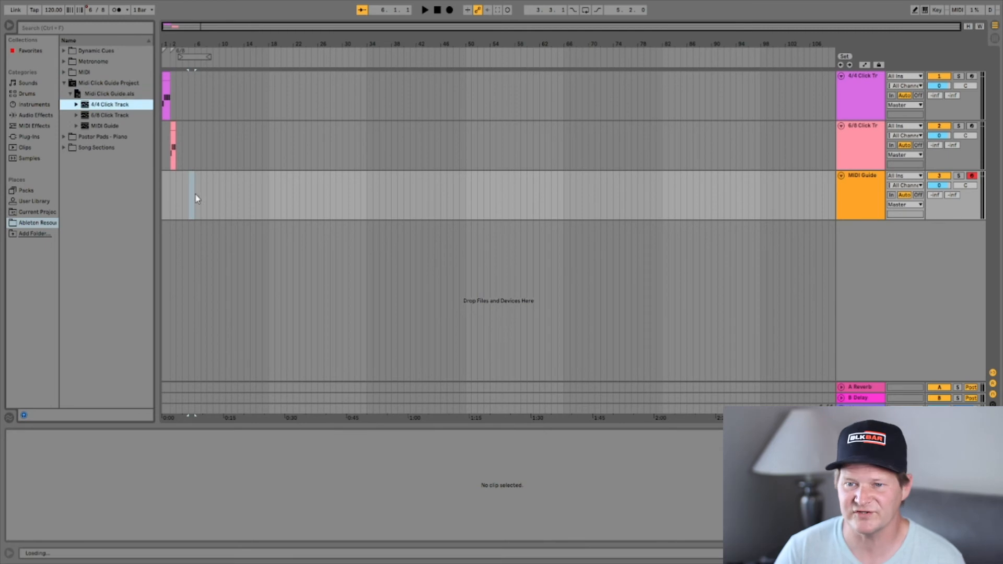
double_click(106, 105)
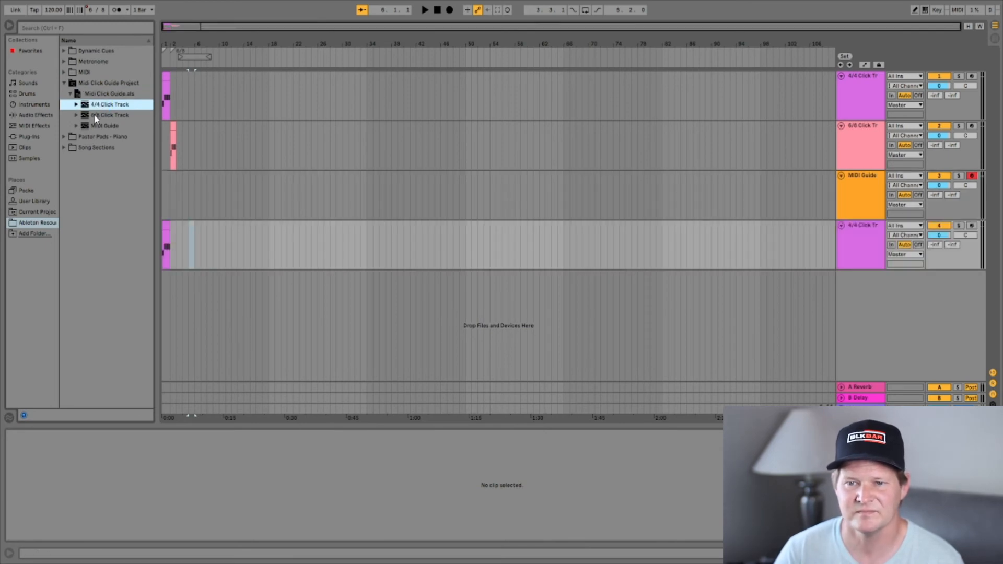
left_click(105, 115)
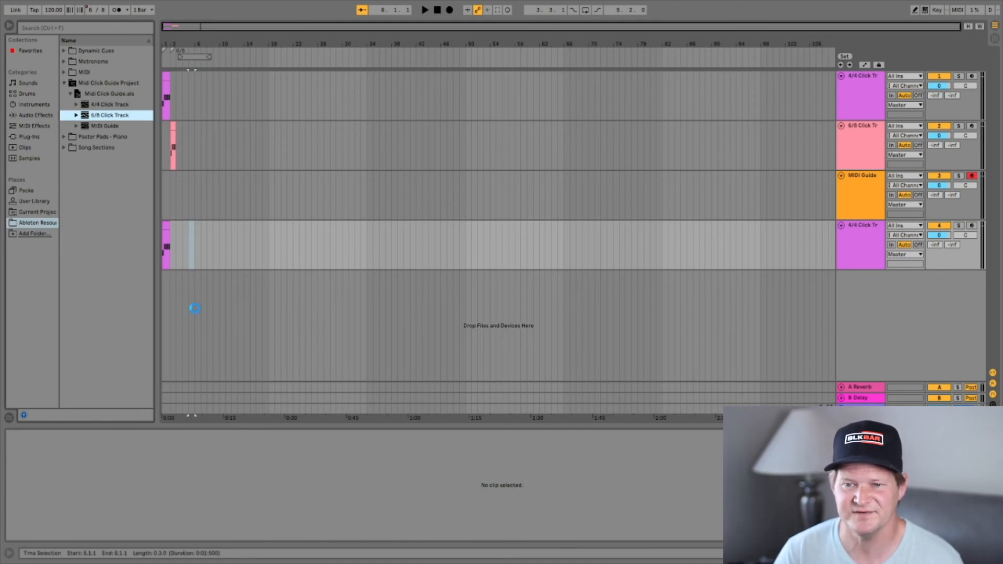
double_click(99, 126)
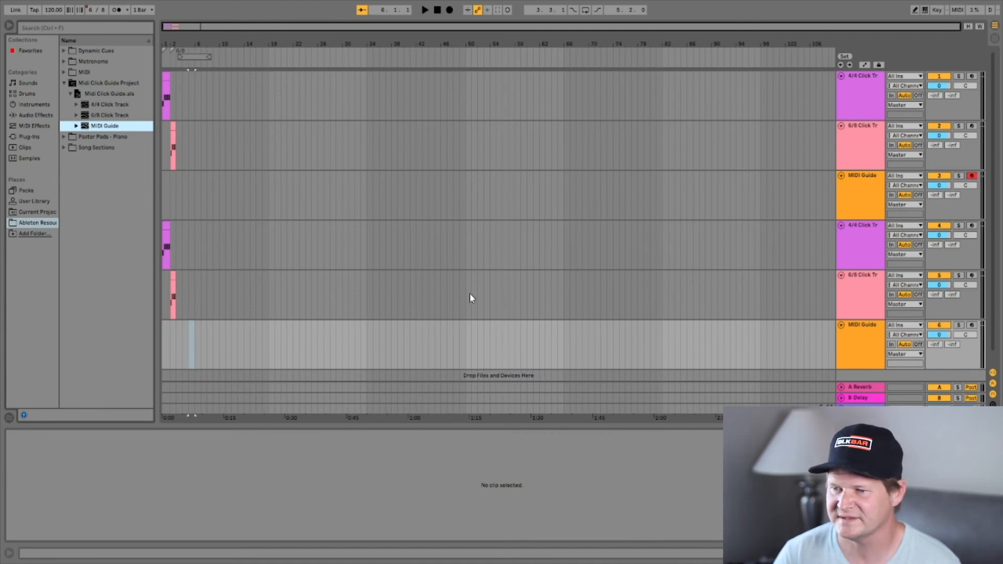
- Remove the three imported duplicate tracks and create a new Live set
key("ctrl+n")
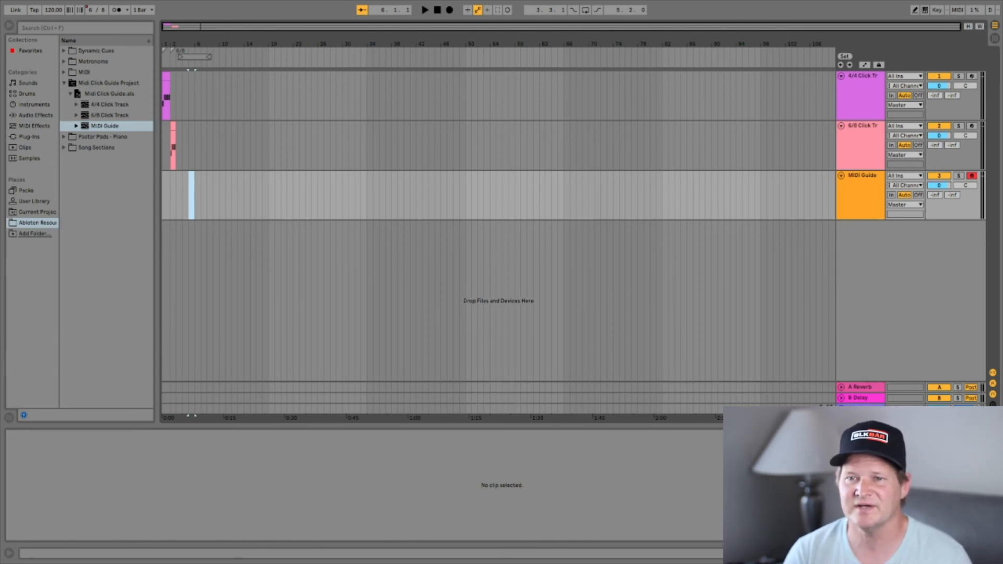
left_click(219, 194)
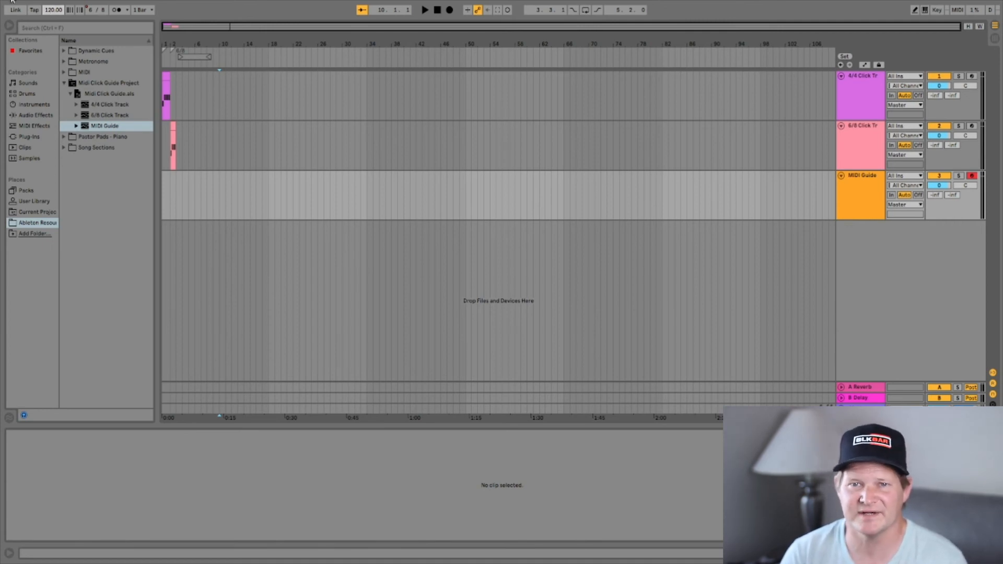
left_click(46, 9)
left_click(217, 69)
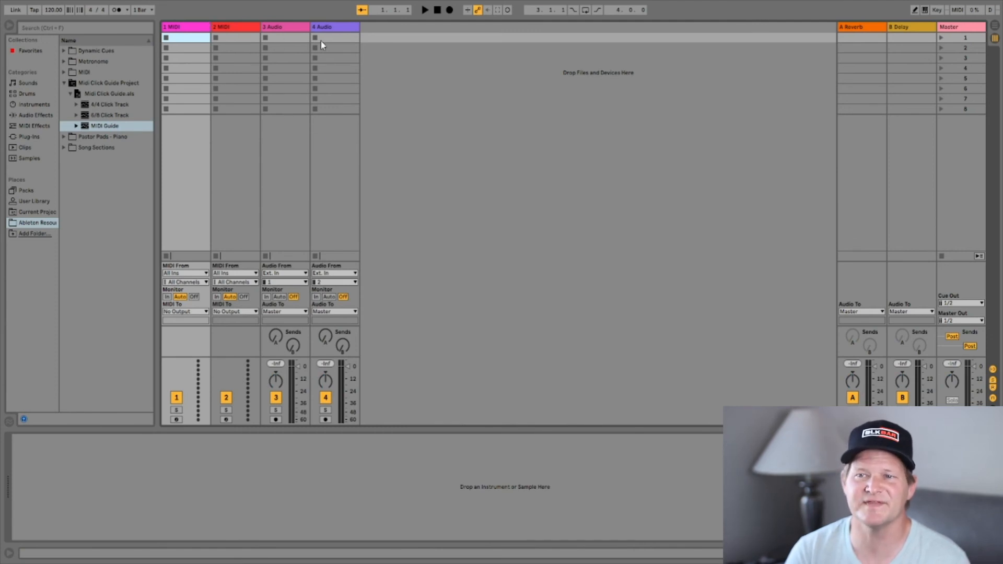
- Delete both MIDI tracks from the new set, keeping only the two audio tracks
left_click(188, 29)
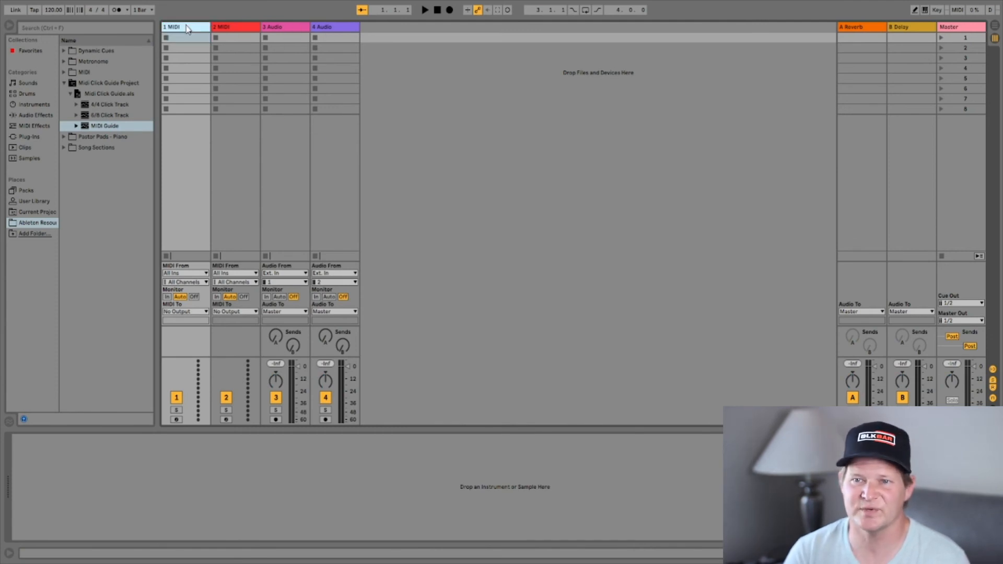
key("Delete")
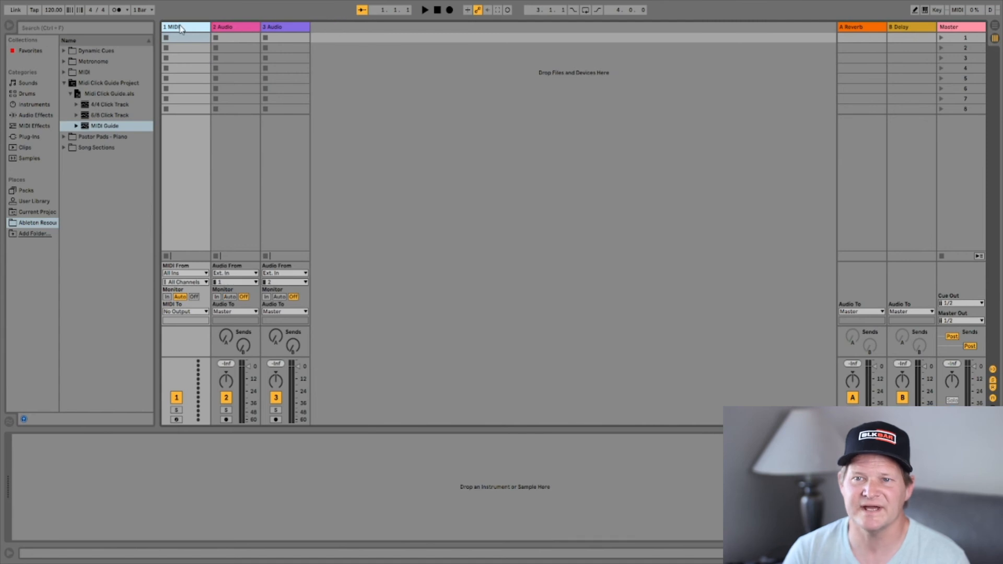
key("Delete")
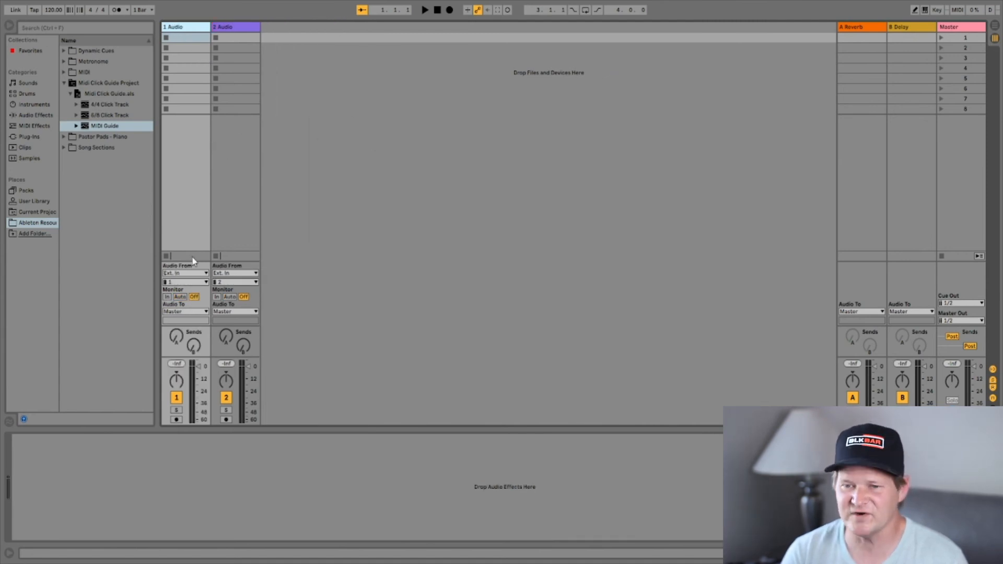
- Set the first audio track's input to No Input and route the second audio track's input from 1-Audio
left_click(187, 272)
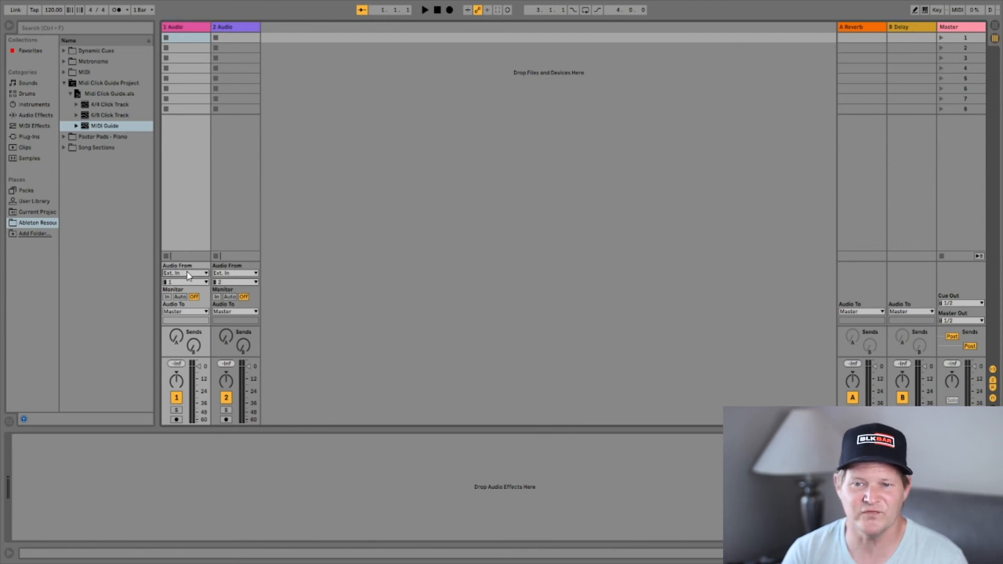
left_click(192, 361)
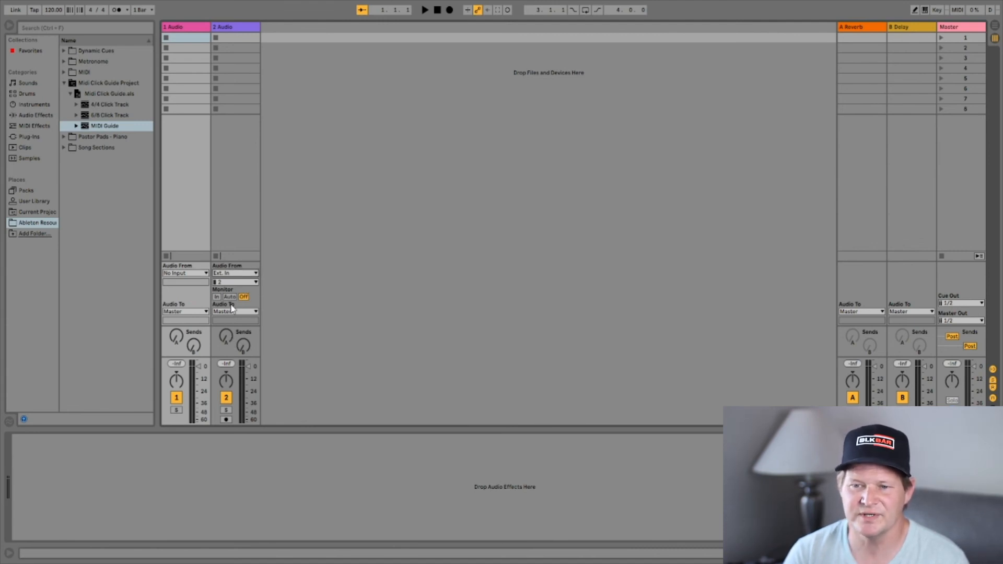
left_click(233, 321)
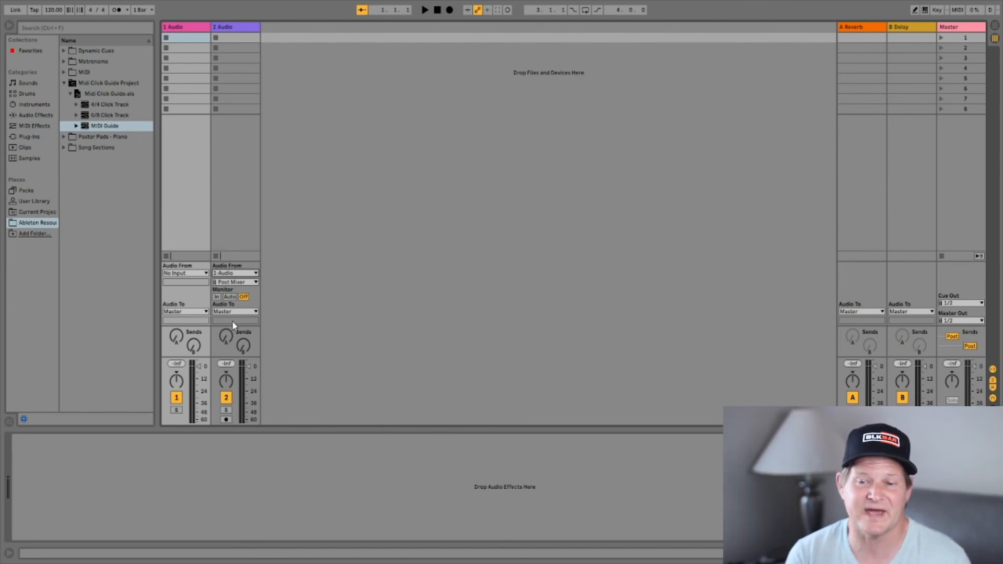
- Arm the 2 Audio track and record a two-bar clip into its first slot with the metronome on
left_click(226, 420)
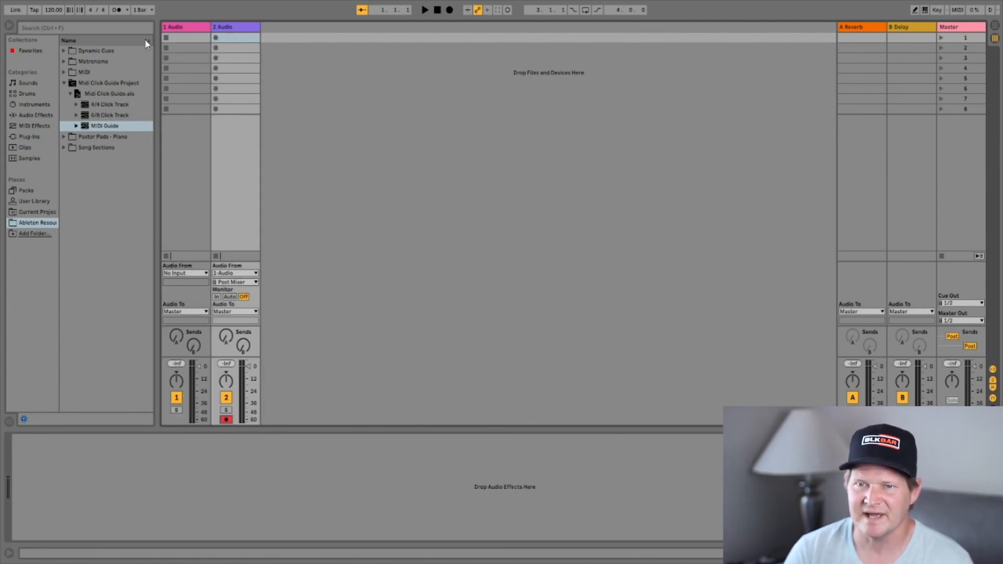
left_click(116, 10)
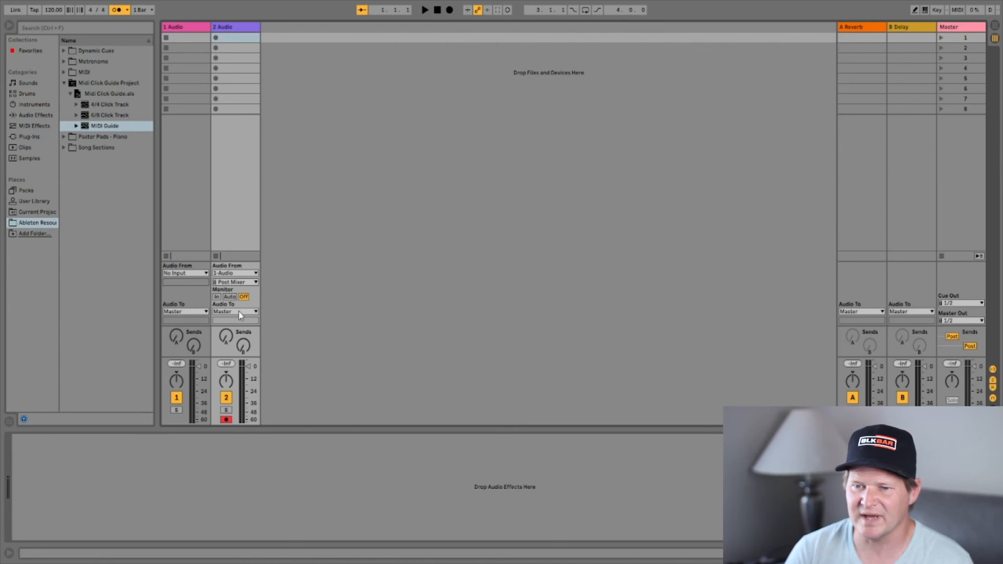
left_click(216, 39)
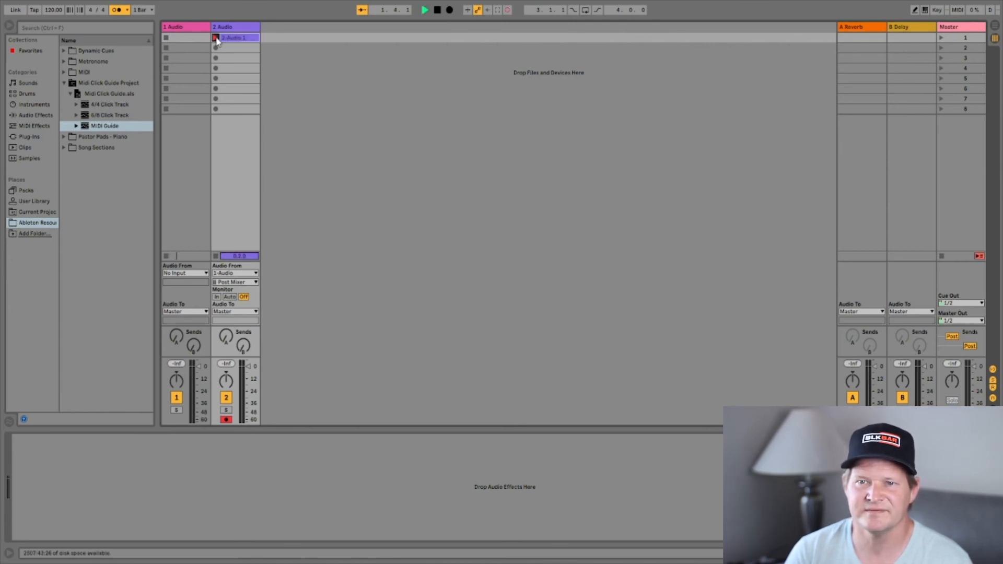
left_click(216, 40)
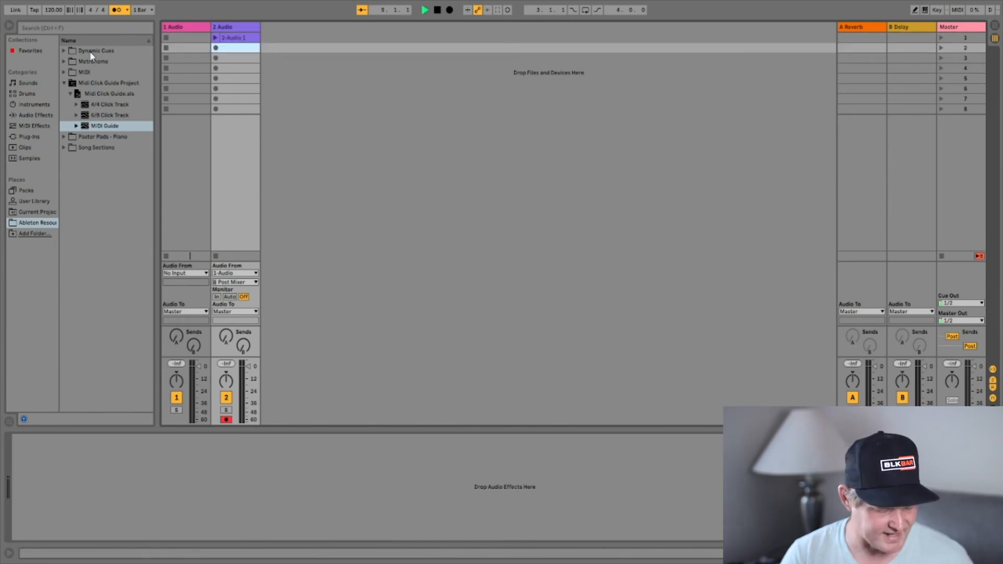
- Stop playback and place the recorded two-bar clip at bar 1 of the 2 Audio track in the Arrangement
key("Tab")
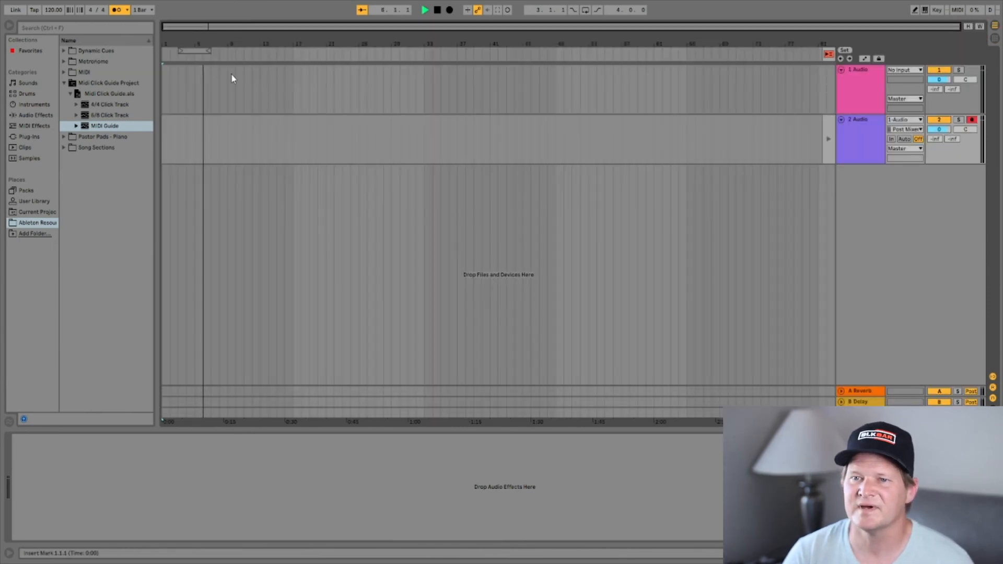
left_click(438, 10)
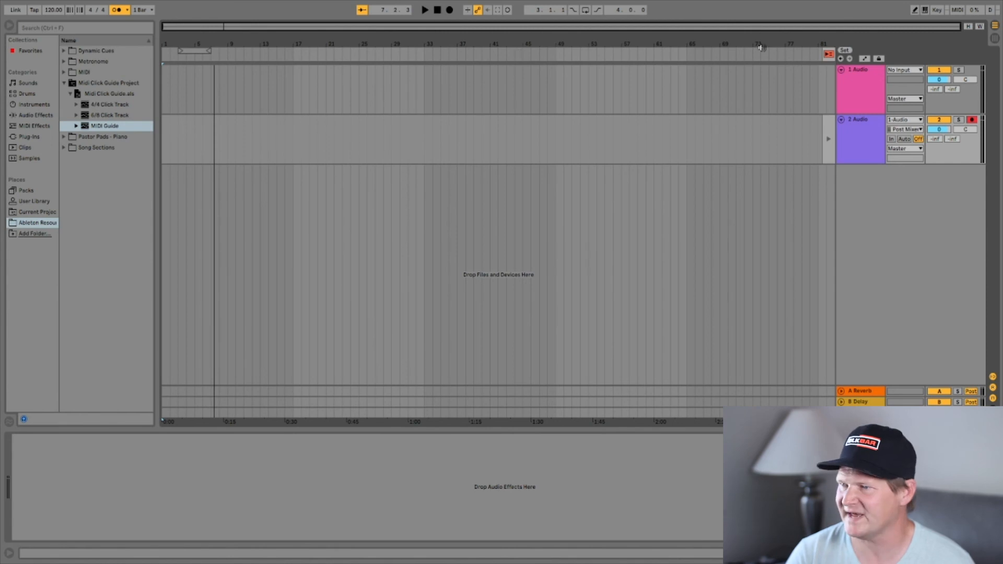
left_click(828, 55)
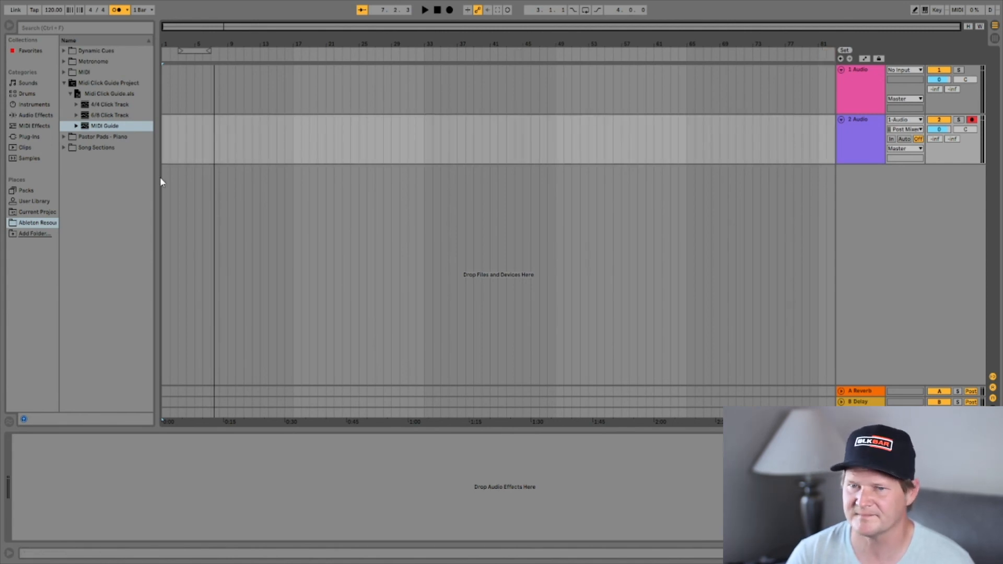
left_click(164, 142)
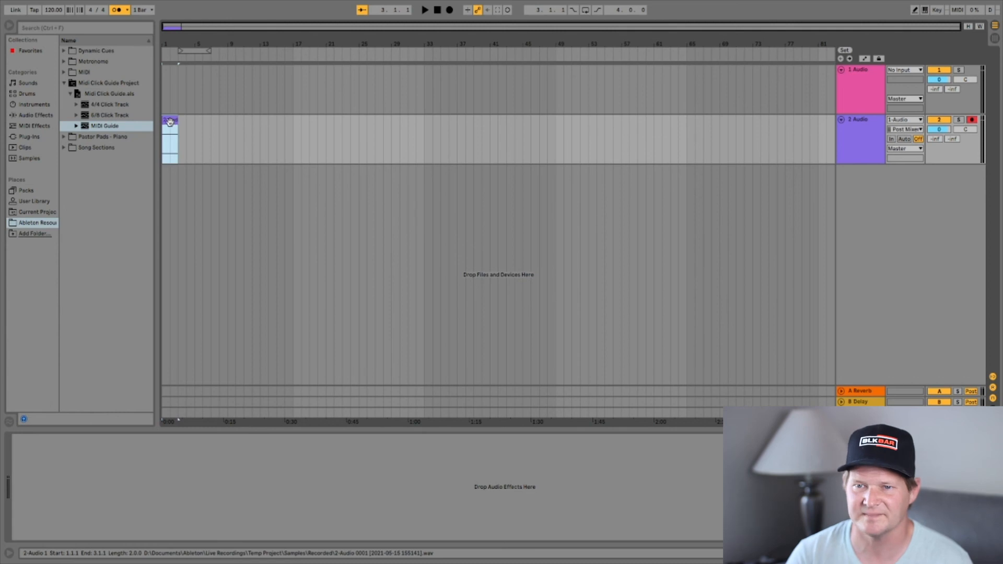
- Open the recorded clip on the 2 Audio track and make it the tempo leader
double_click(170, 122)
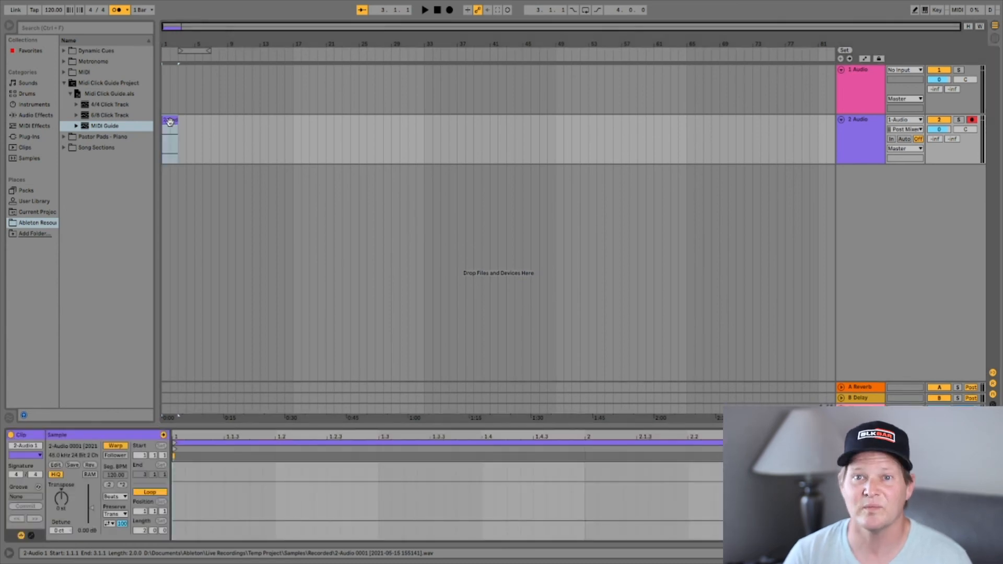
left_click(115, 456)
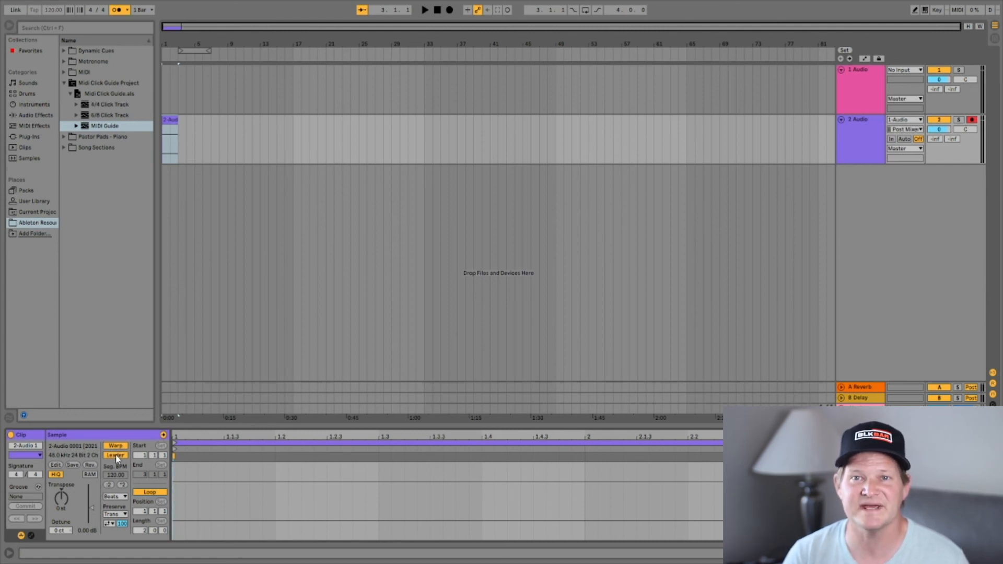
left_click(168, 123)
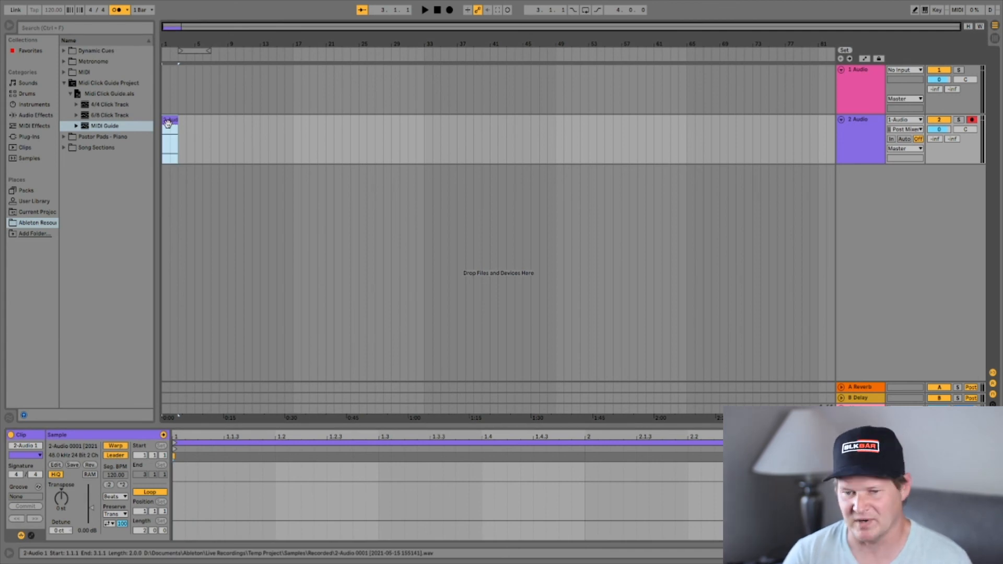
left_click(168, 92)
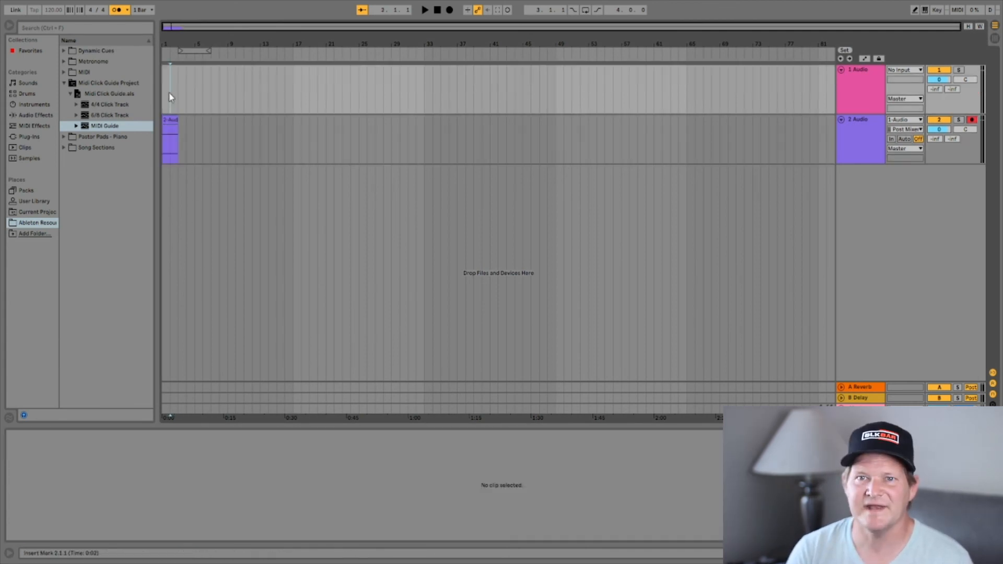
- Set the recorded clip's segment BPM to 80 and toggle its Leader state off and back on
left_click(171, 121)
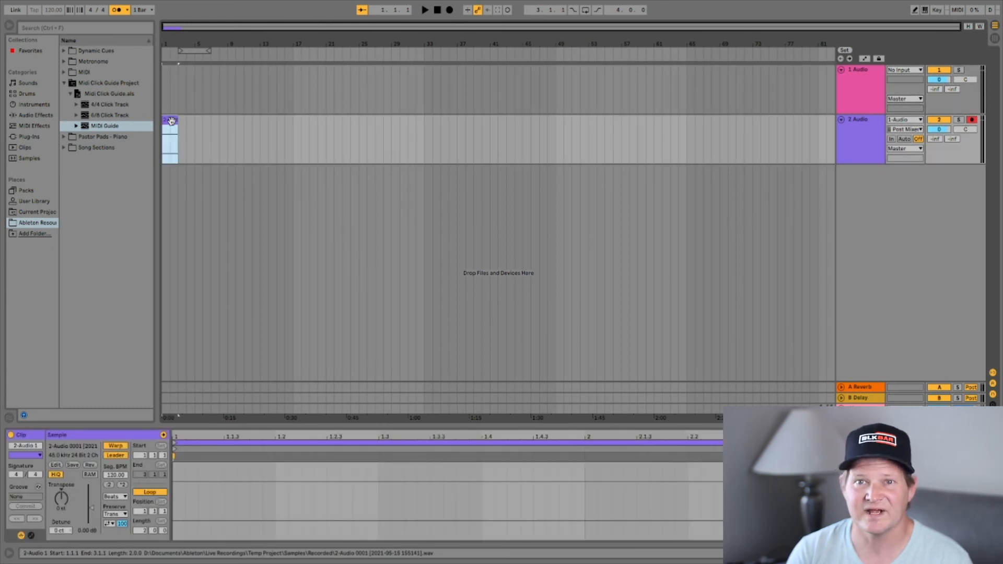
left_click(115, 475)
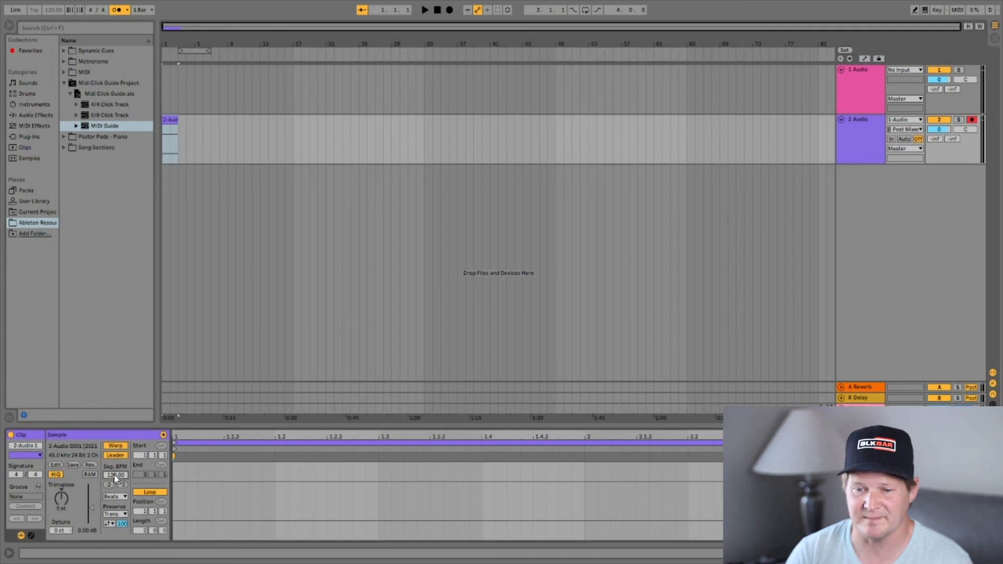
type("1")
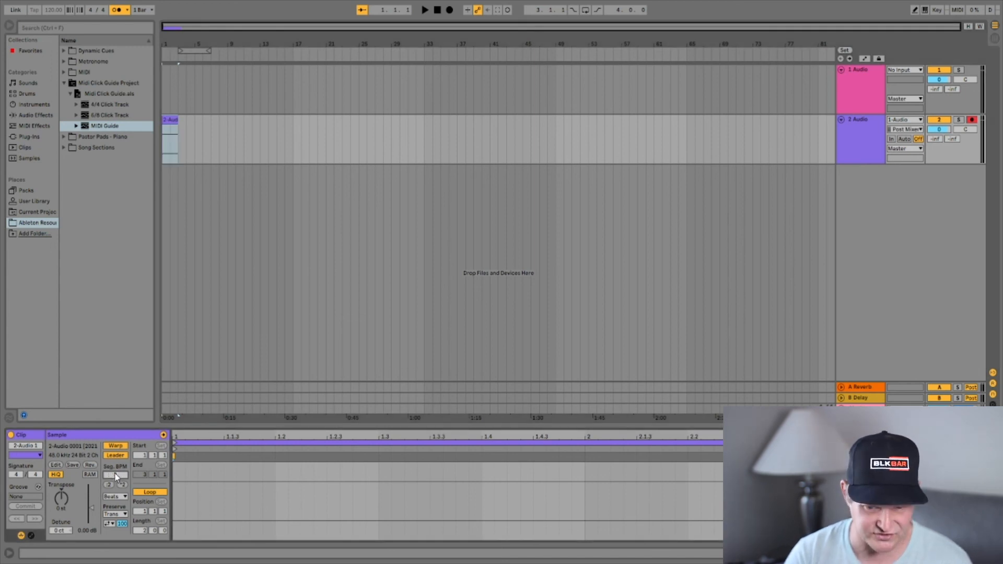
type("0")
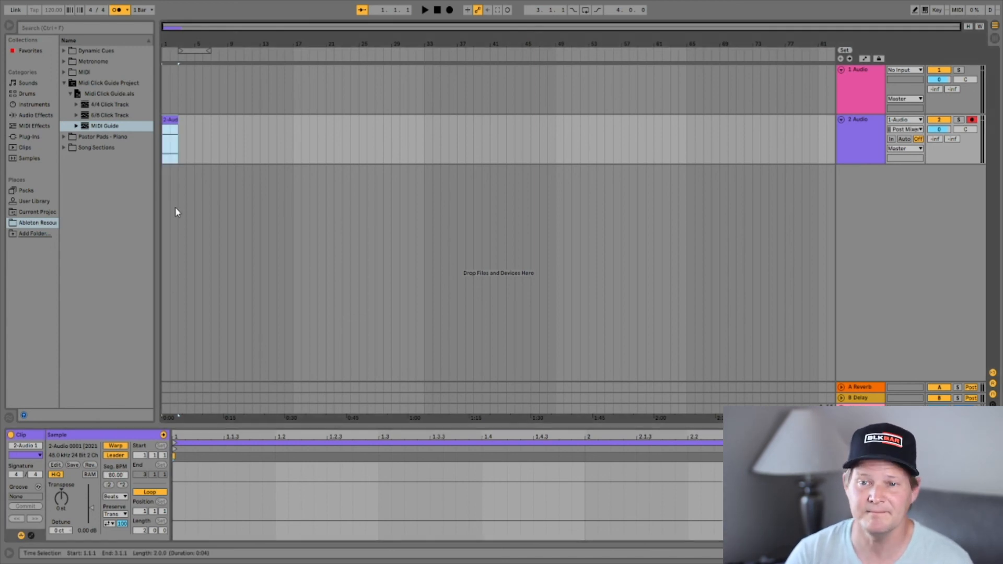
left_click(170, 120)
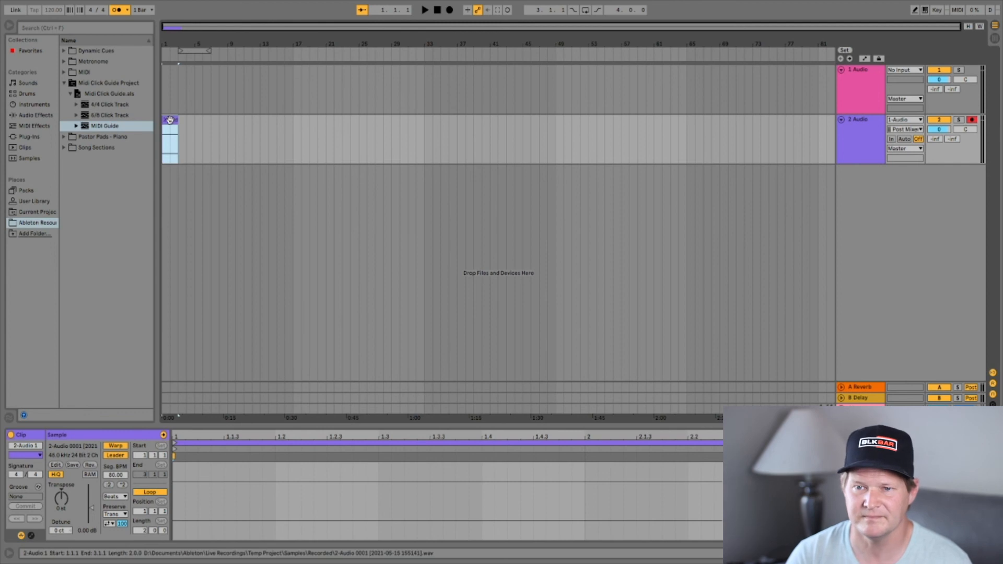
left_click(115, 456)
left_click(115, 455)
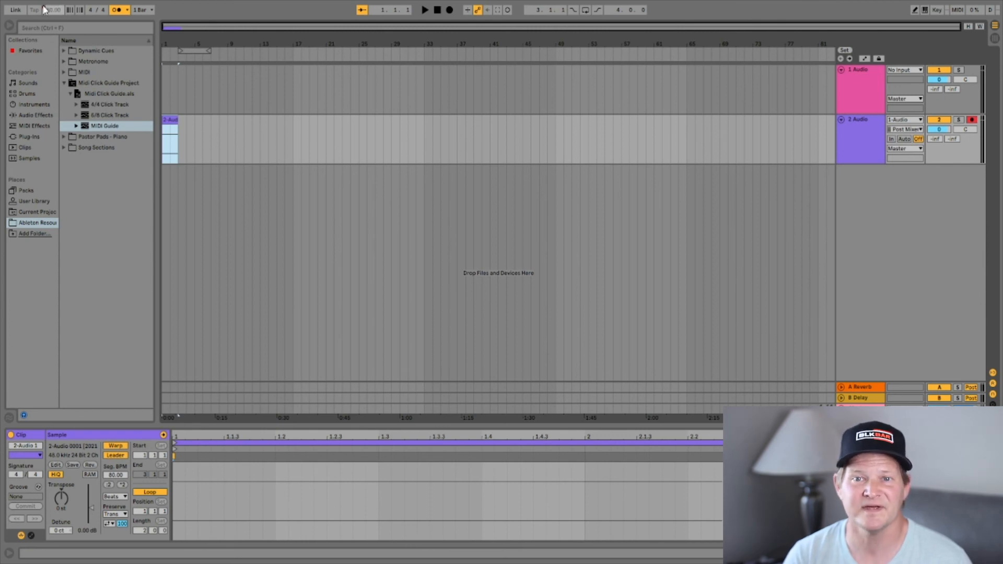
- Extend the clip on the 2 Audio track to about bar 64 and play it from bar 1
left_click(178, 127)
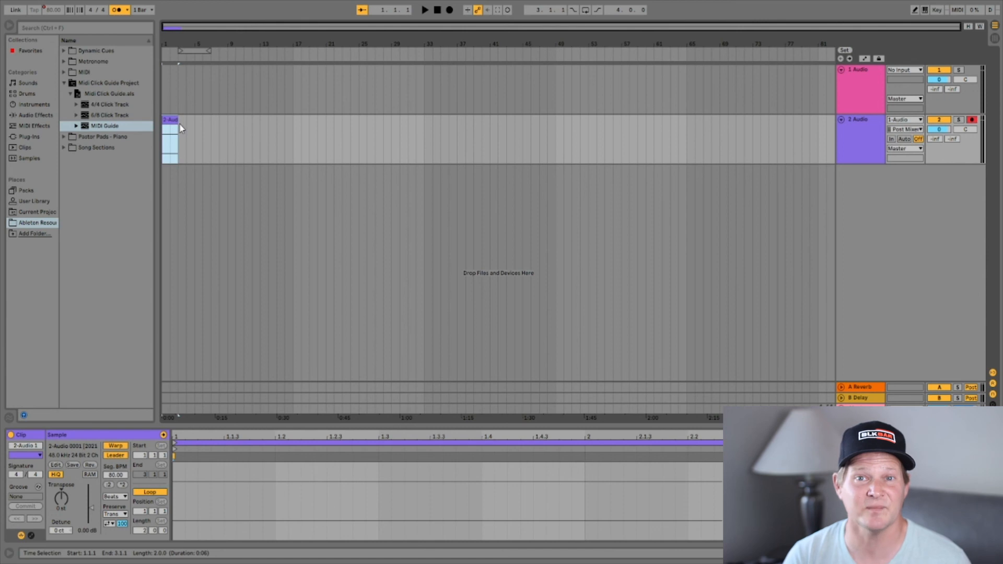
left_click_drag(178, 120, 259, 128)
left_click_drag(259, 184, 683, 142)
left_click(165, 178)
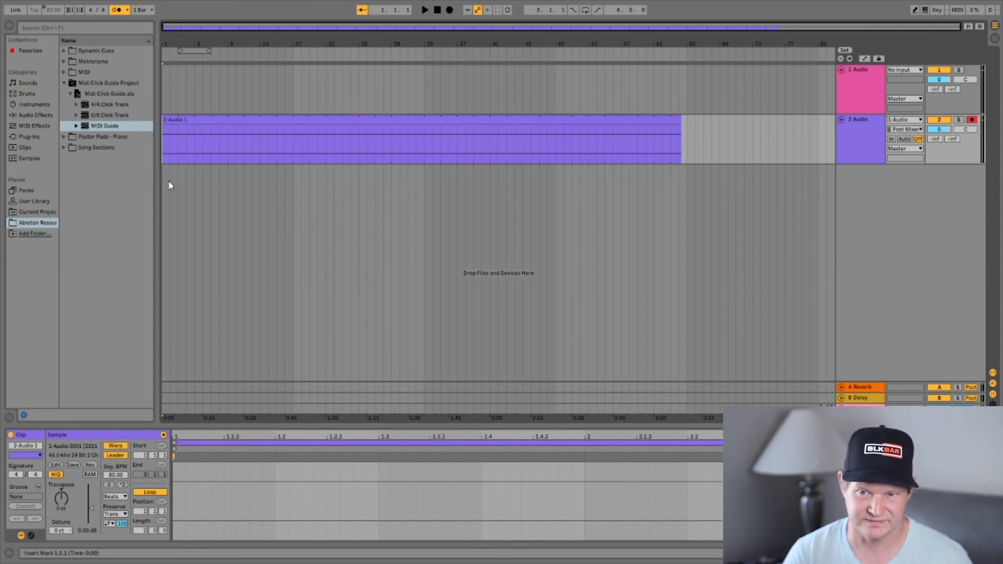
key("space")
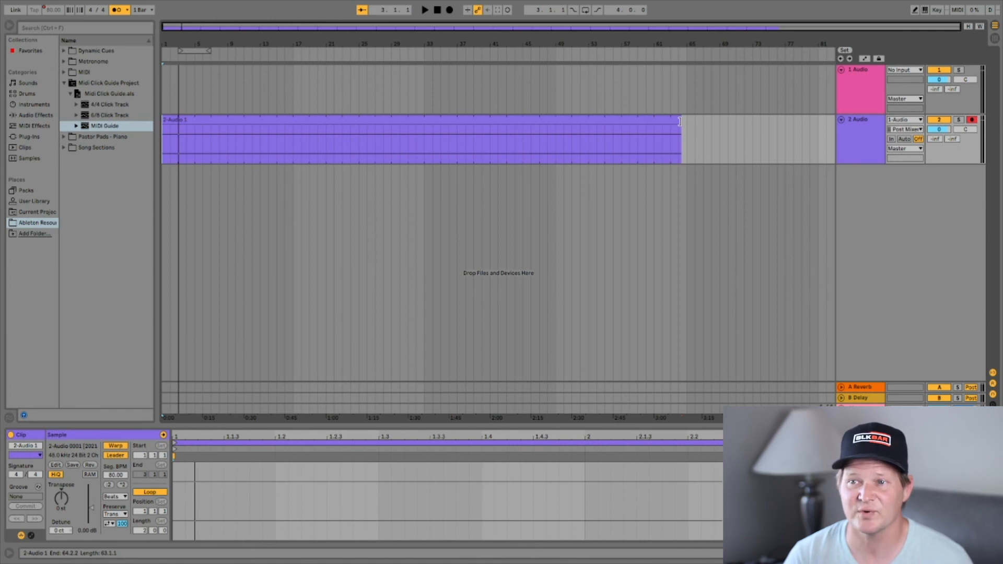
- Shorten the clip to about three and a half bars, duplicate it right after itself and set the copy's segment BPM to 120
left_click_drag(680, 122, 189, 154)
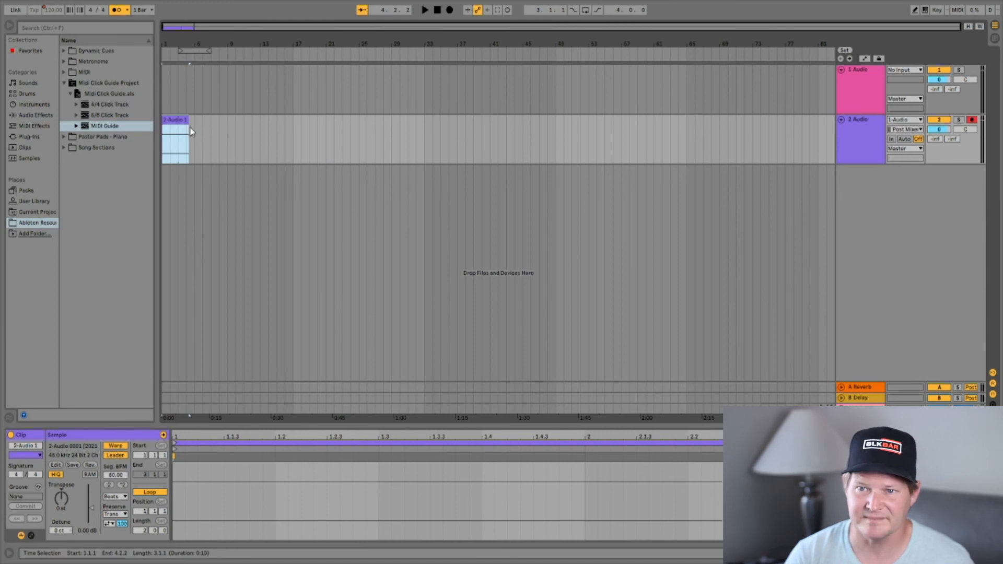
key("ctrl+d")
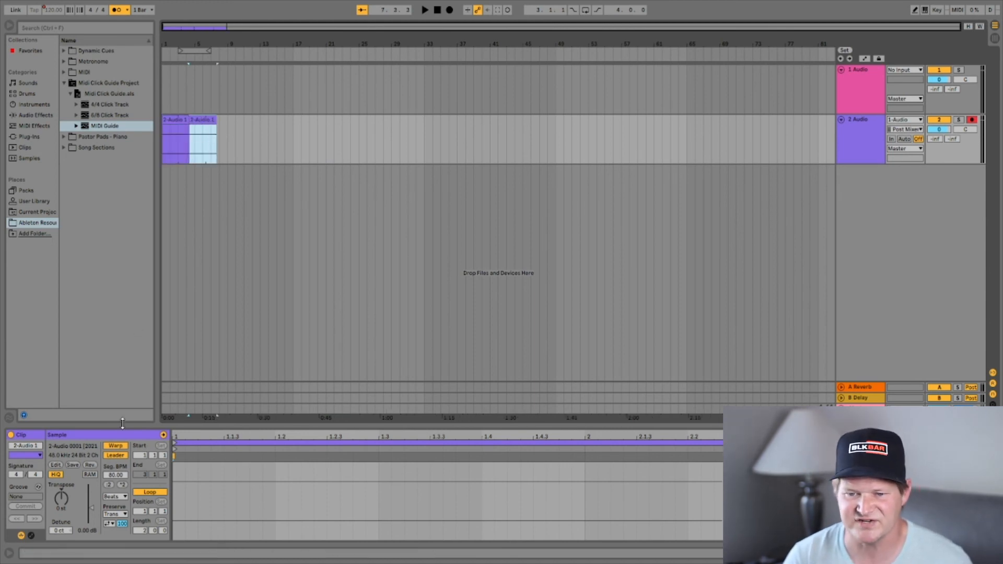
left_click(115, 475)
type("120")
key("Return")
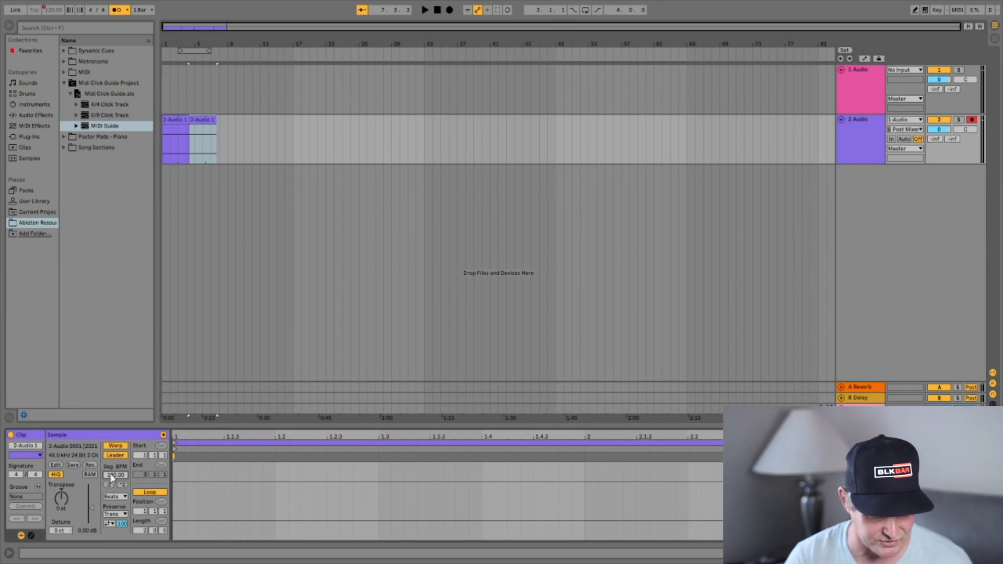
- Add a third copy of the clip directly after the second one and set its segment BPM to 90
left_click(218, 132)
key("ctrl+v")
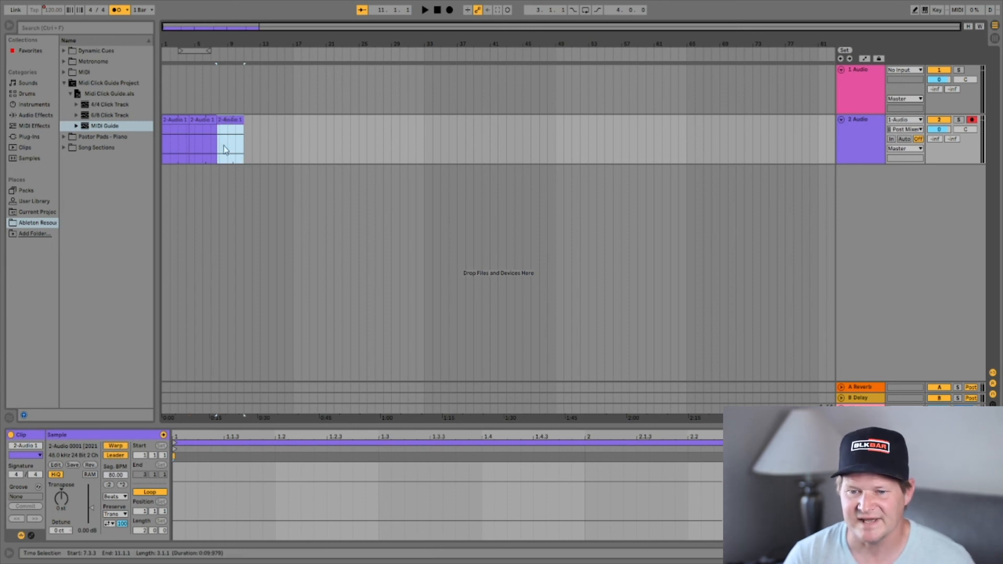
left_click(114, 478)
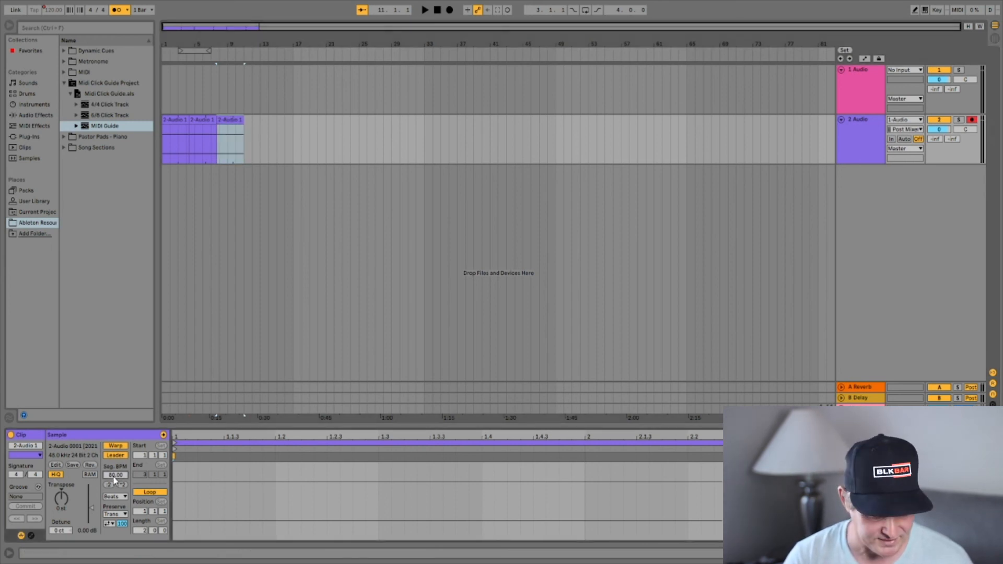
type("120")
key("Return")
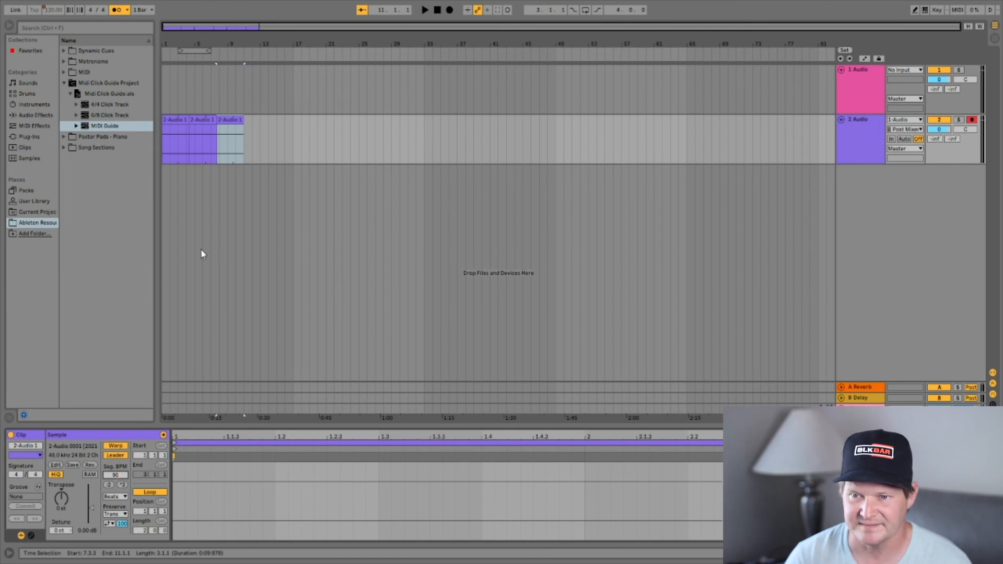
- Check the second and third clips' tempo settings, and toggle the third clip's Leader state off and back on
left_click(211, 229)
left_click(202, 116)
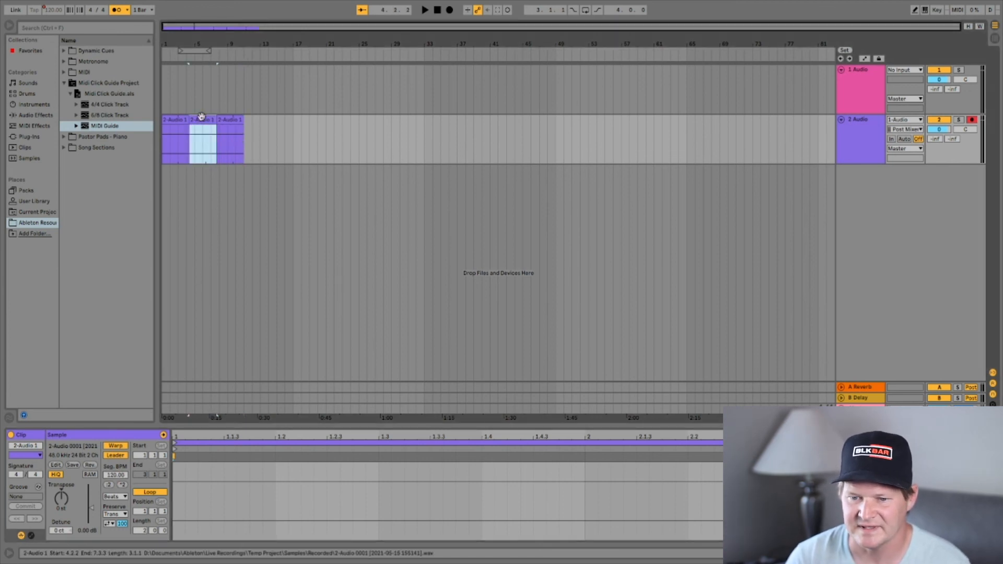
left_click(231, 131)
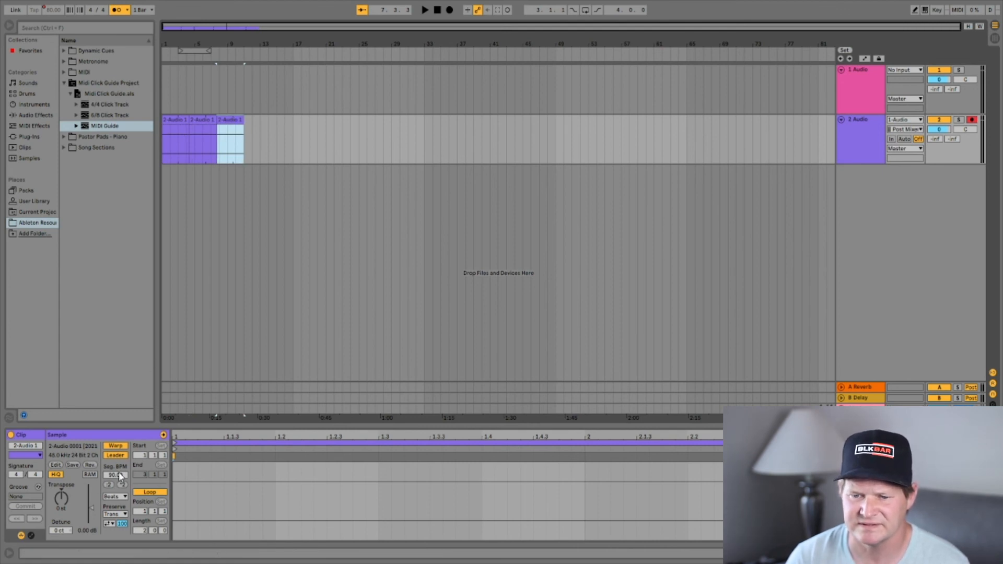
left_click(115, 455)
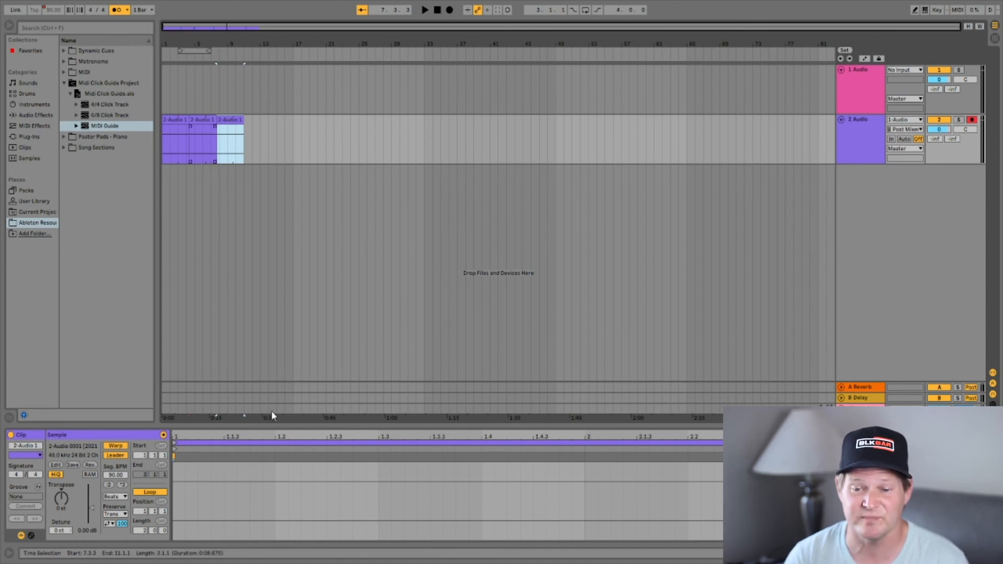
left_click(115, 455)
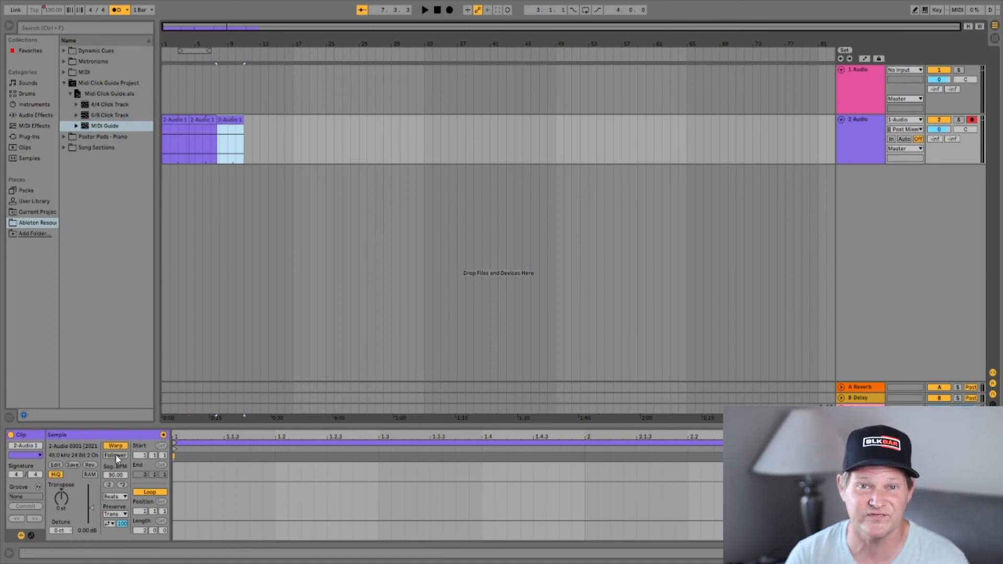
left_click(115, 455)
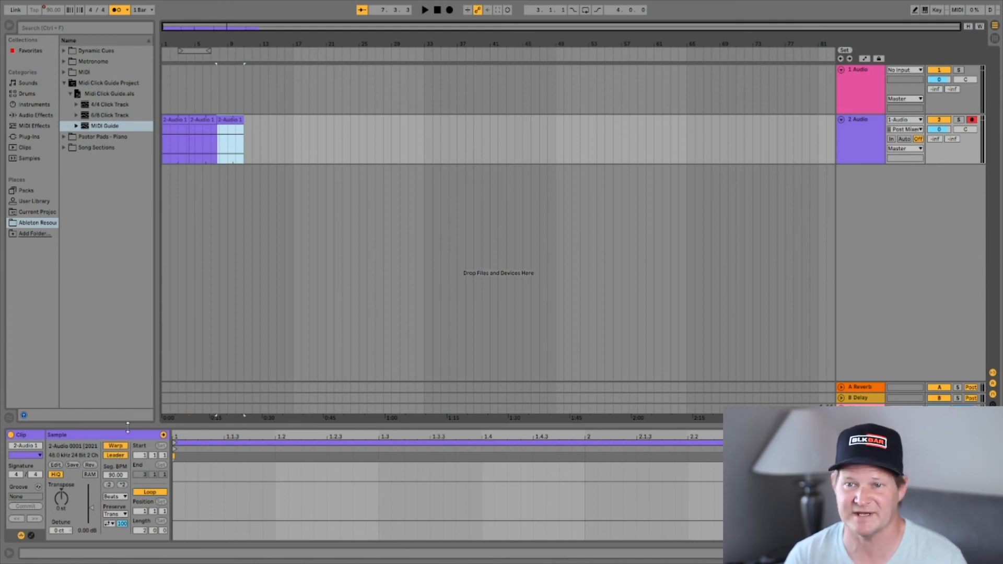
- Play the arrangement from bar 1 through the three clips to check the tempo changes, and stop
left_click(163, 82)
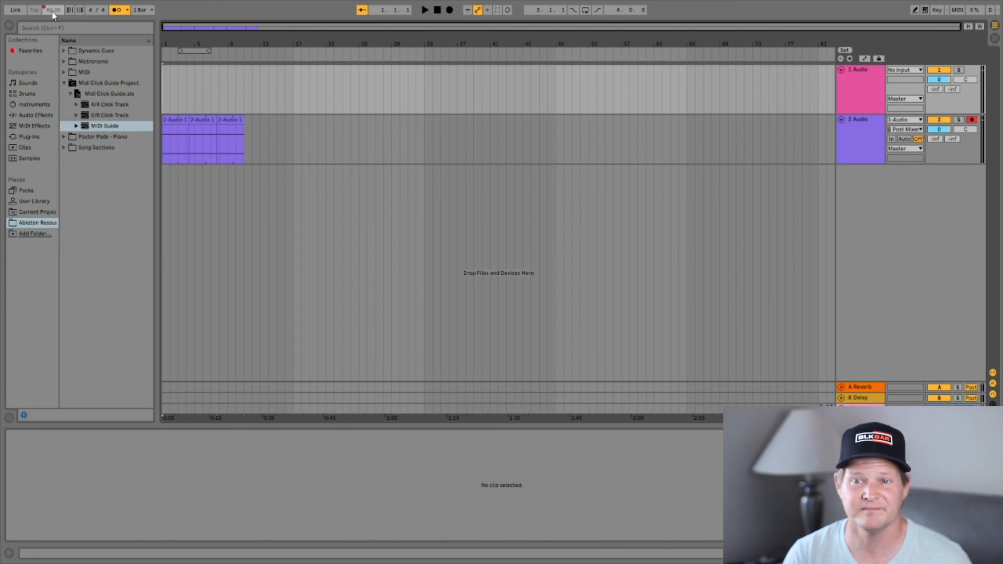
key("space")
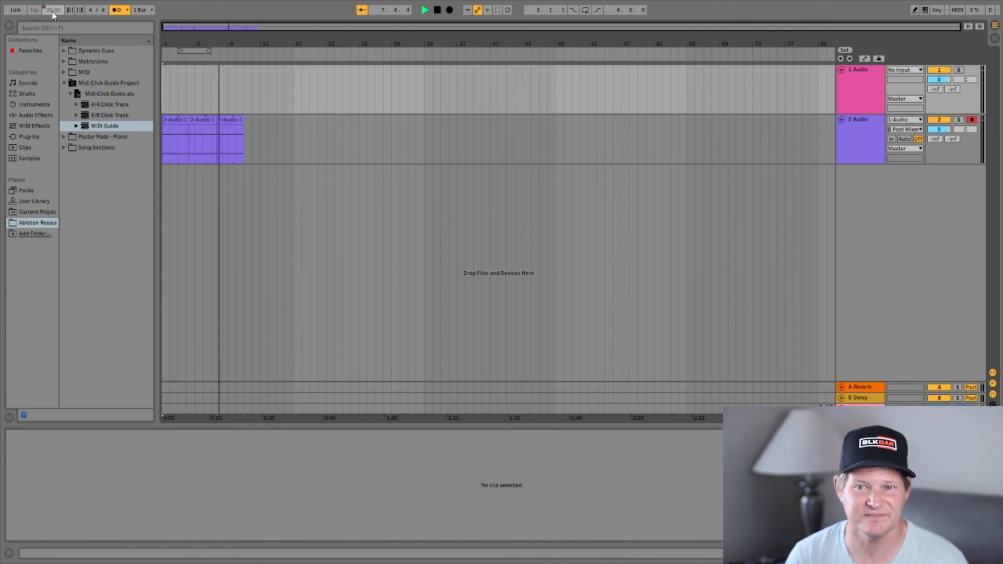
key("space")
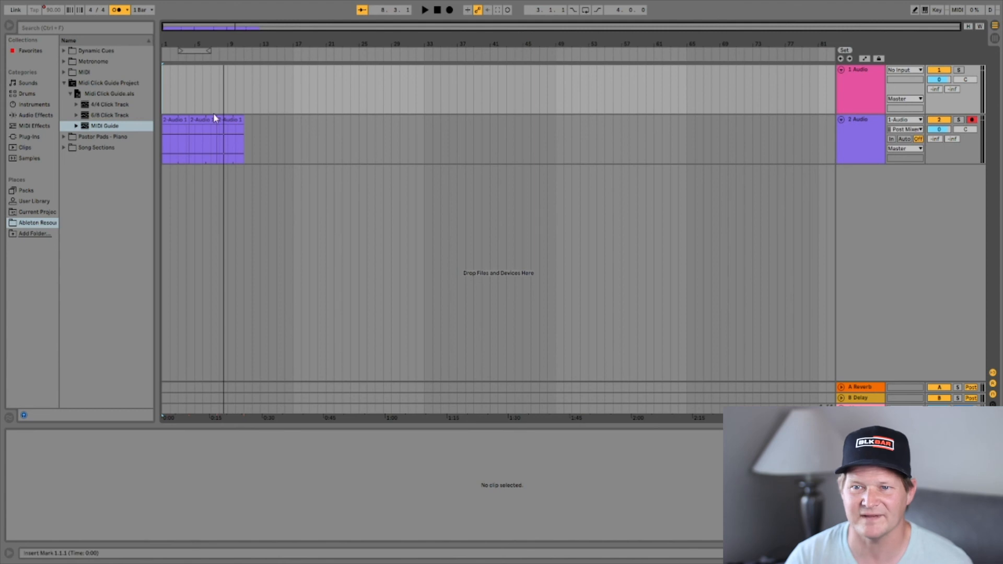
- Delete the second and third clips from the arrangement and remove the empty first audio track
left_click(239, 120)
key("Delete")
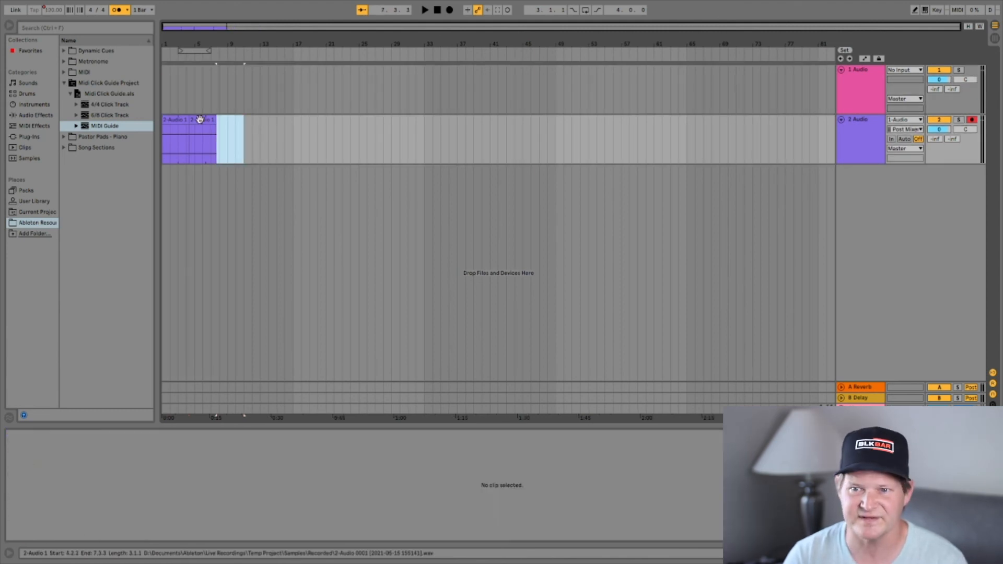
left_click(201, 123)
key("Delete")
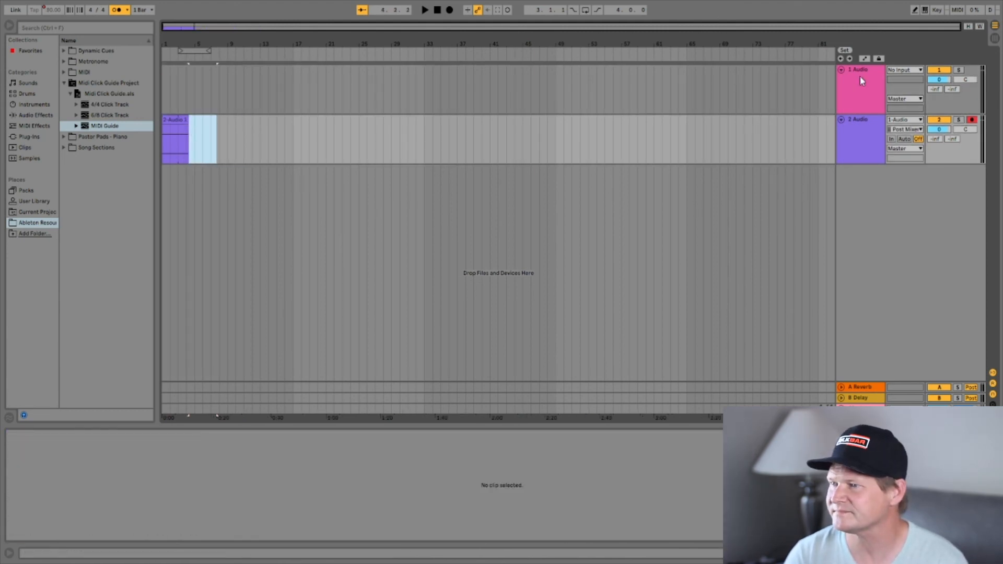
left_click(861, 90)
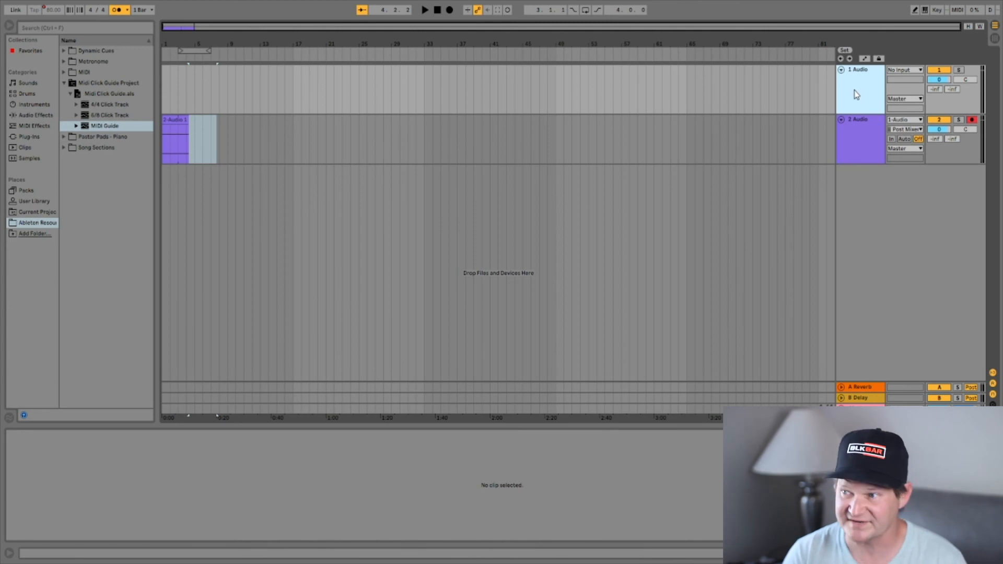
key("Delete")
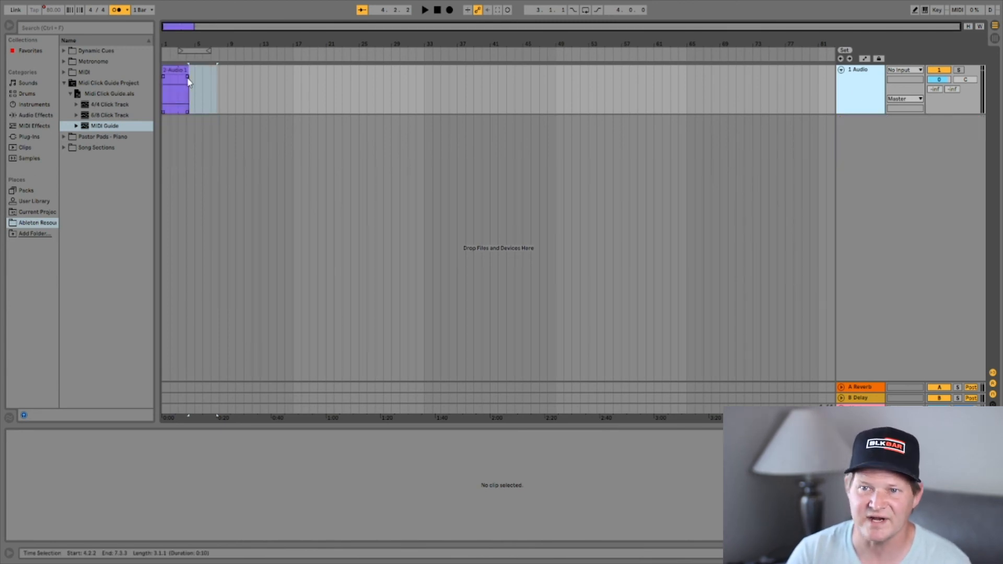
- Shorten the remaining clip's loop to one bar and trim the clip in the arrangement to one bar
mouse_move(188, 71)
left_mouse_down()
mouse_move(168, 72)
mouse_move(203, 71)
left_mouse_up()
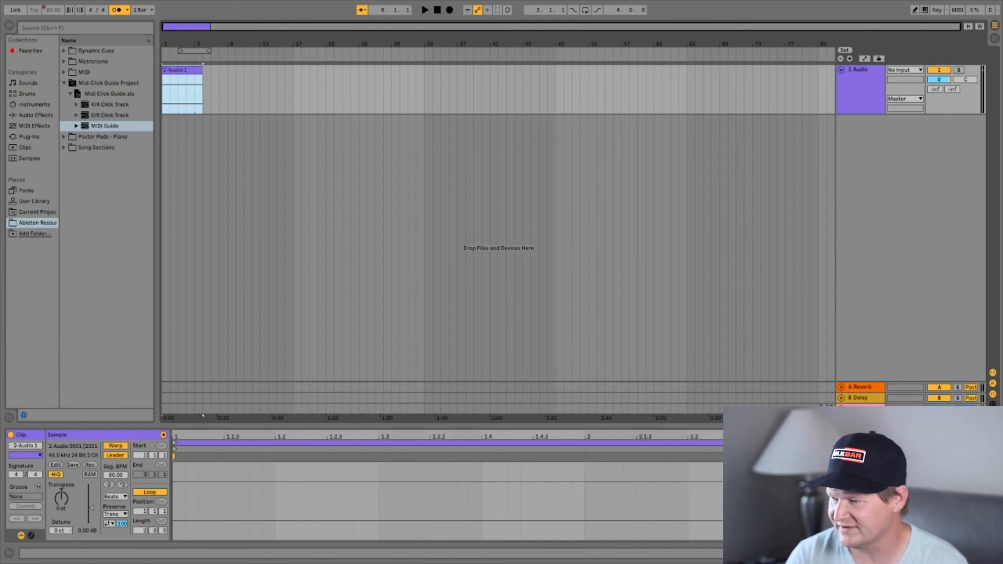
left_click_drag(203, 71, 171, 71)
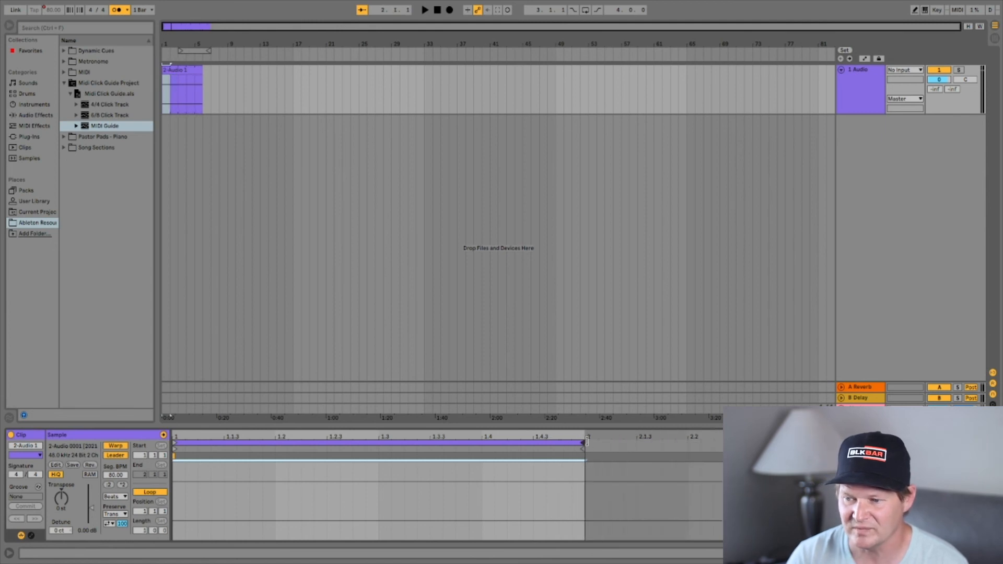
left_click_drag(202, 73, 169, 77)
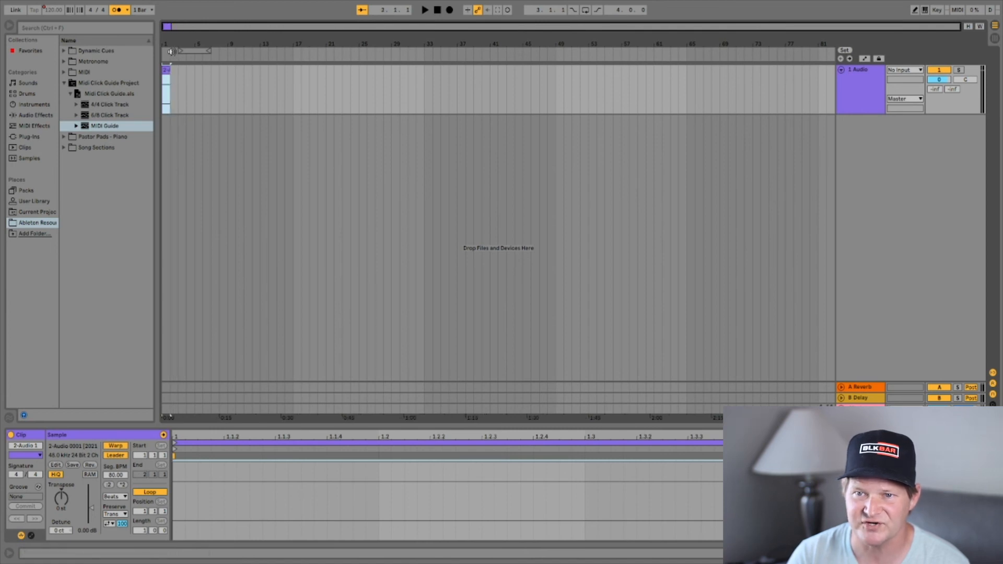